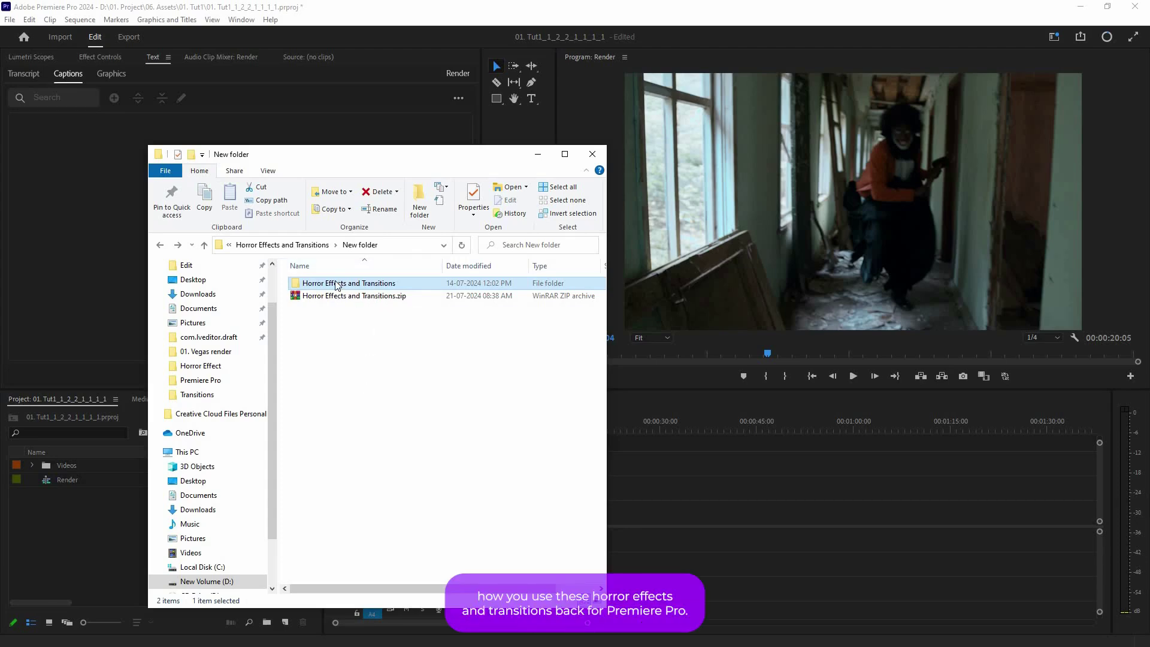
- Open the extracted Horror Effects and Transitions folder and go into its Premiere Pro subfolder
click(355, 307)
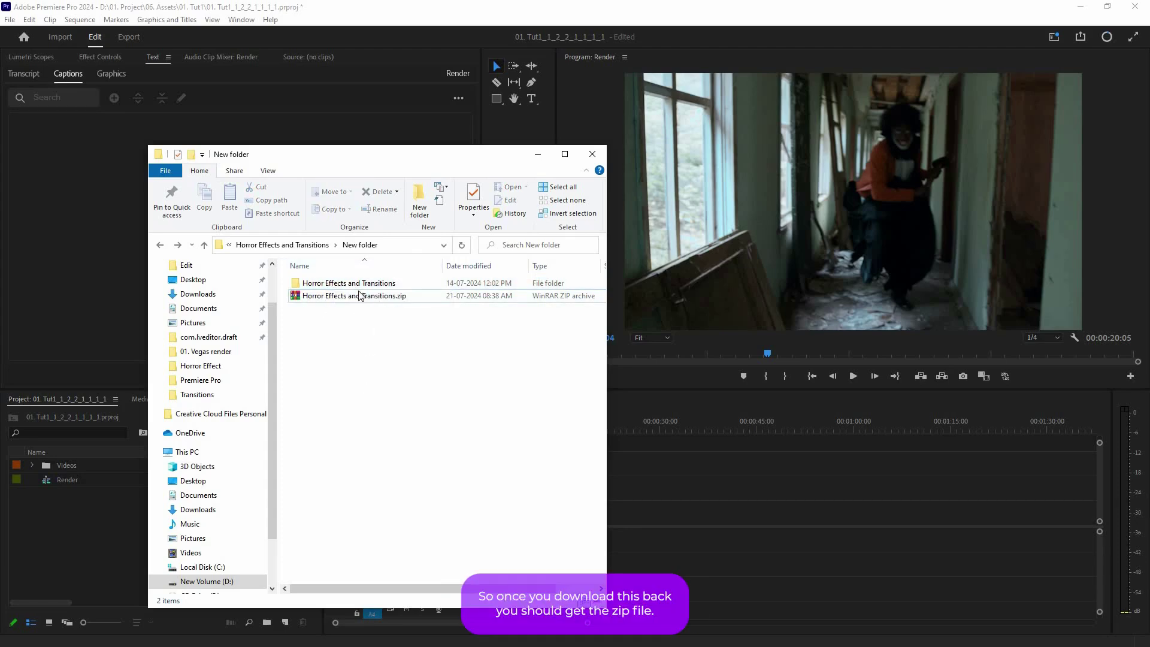
click(363, 296)
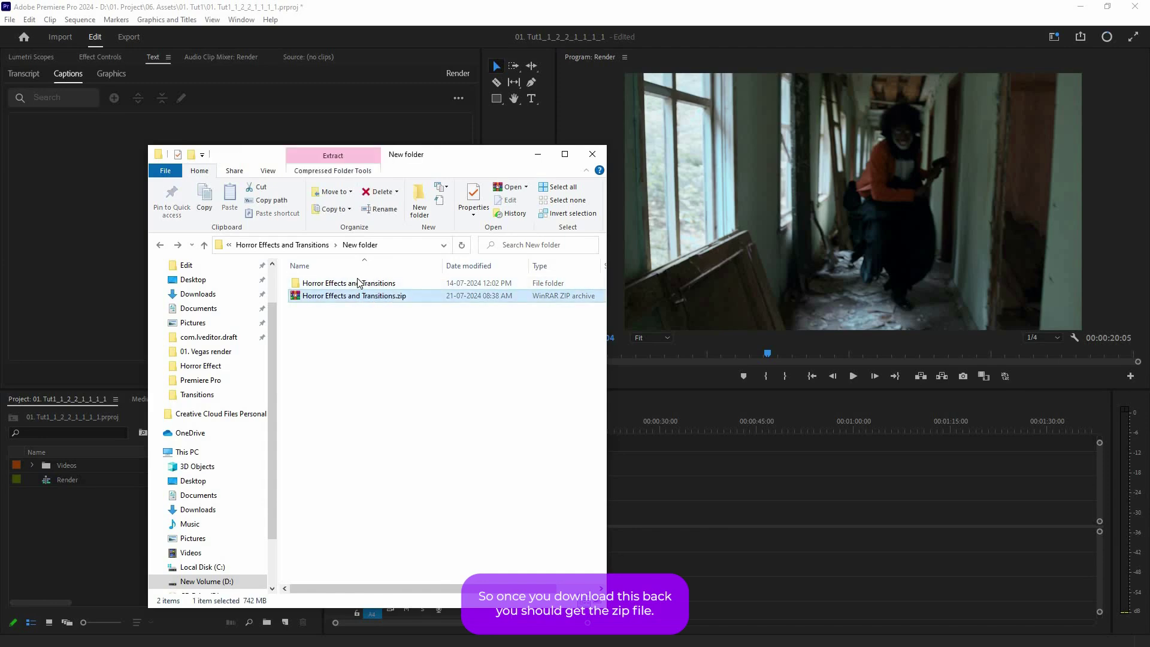
click(359, 284)
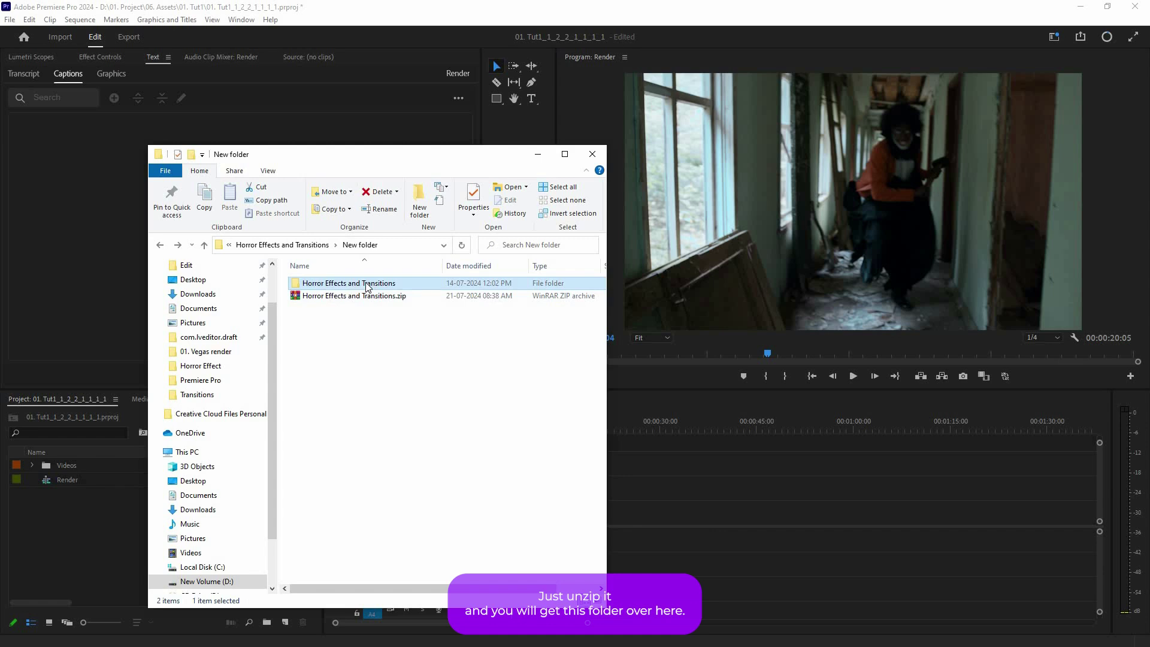
double_click(321, 289)
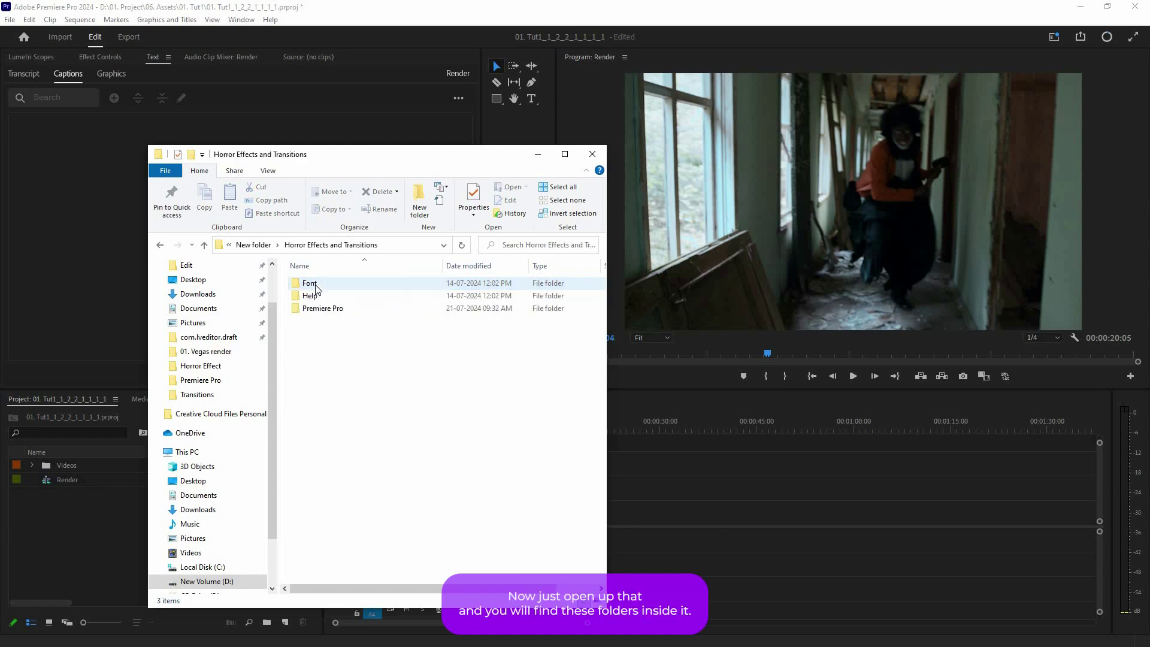
mouse_move(310, 304)
mouse_down()
mouse_move(355, 340)
mouse_move(316, 287)
mouse_up()
click(354, 316)
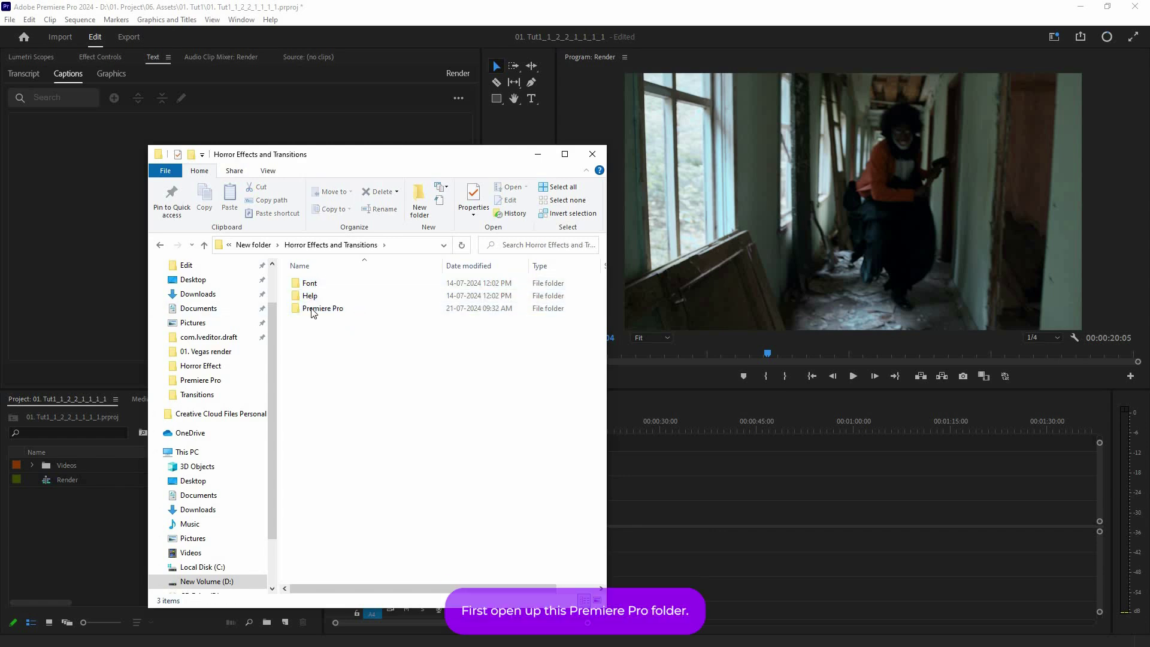
click(381, 308)
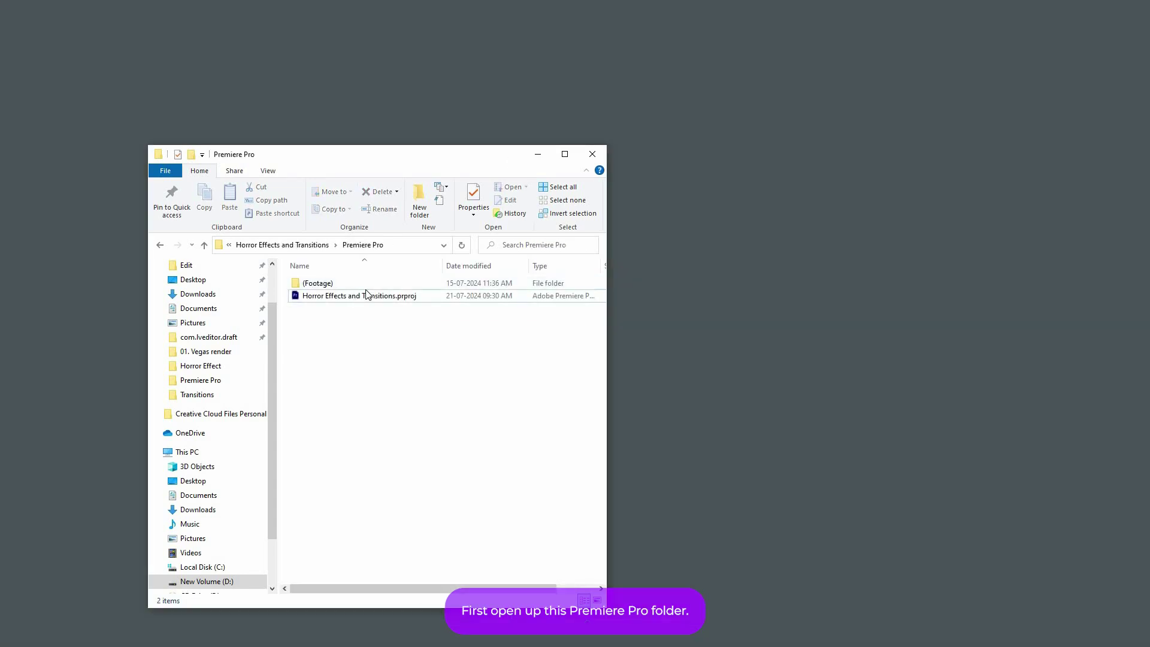
- Open Horror Effects and Transitions.prproj, convert it under the name Horror Effects and Transitions_New, and save the project
click(329, 297)
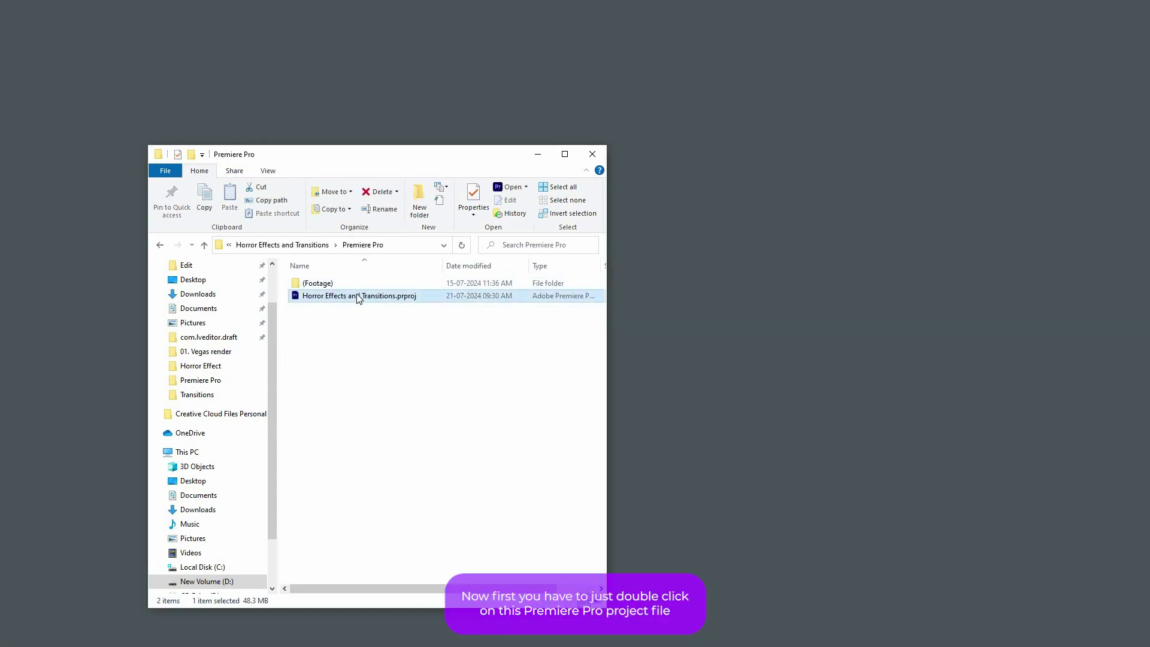
click(357, 349)
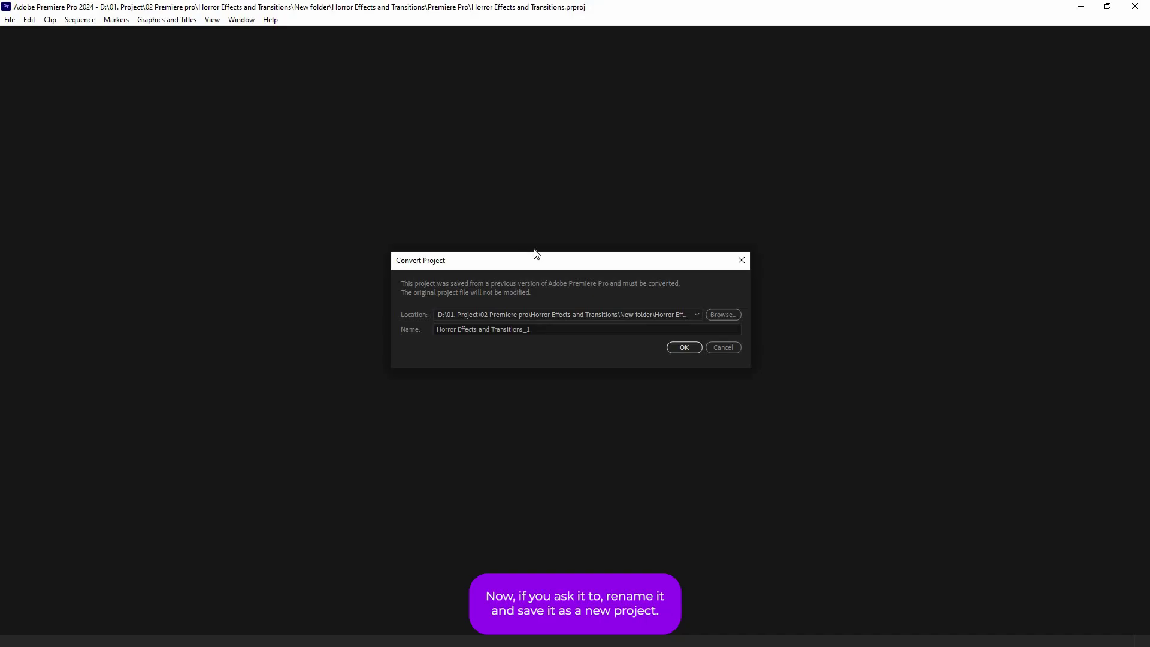
click(496, 318)
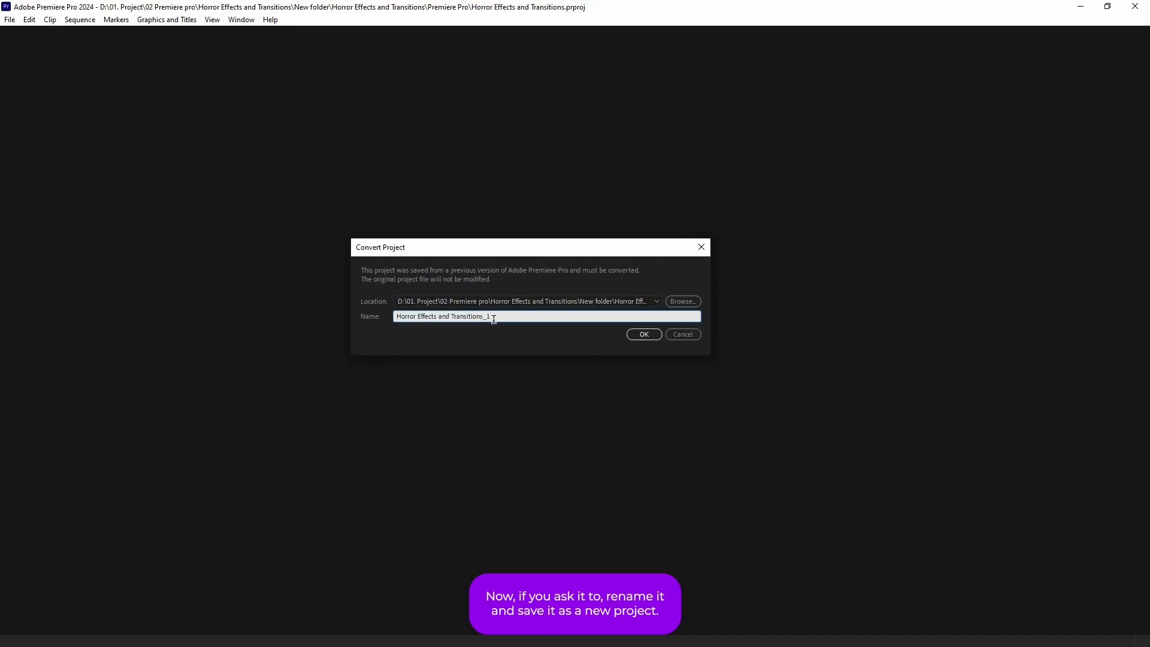
click(489, 315)
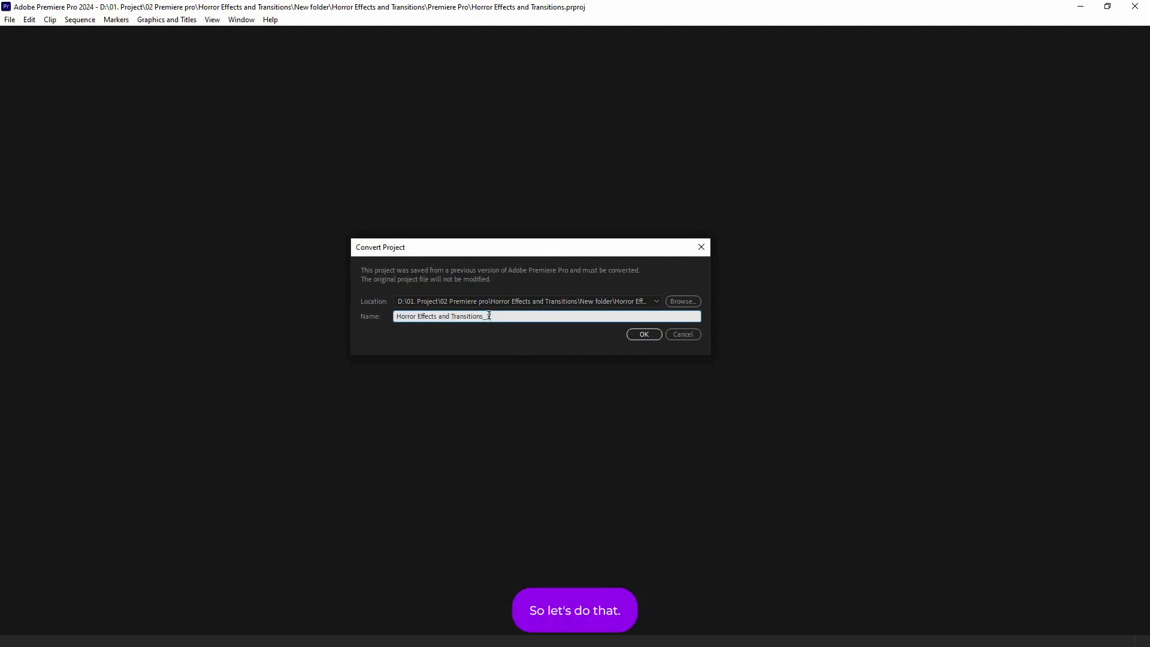
key(BackSpace)
text(New)
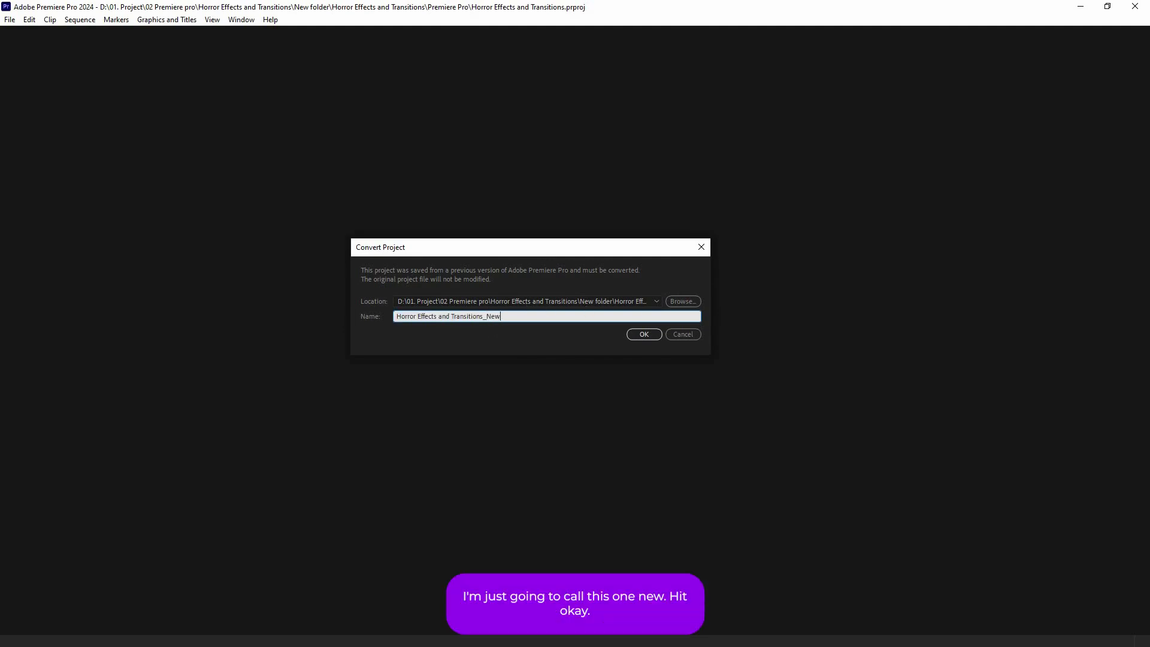
click(644, 334)
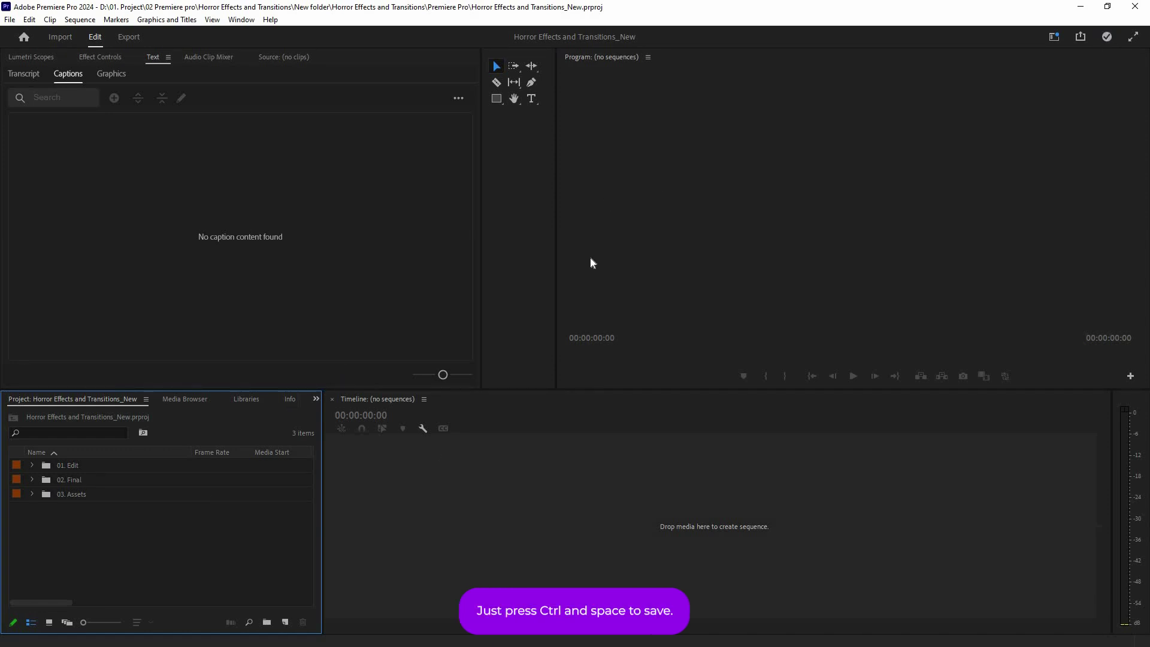
key(ctrl+s)
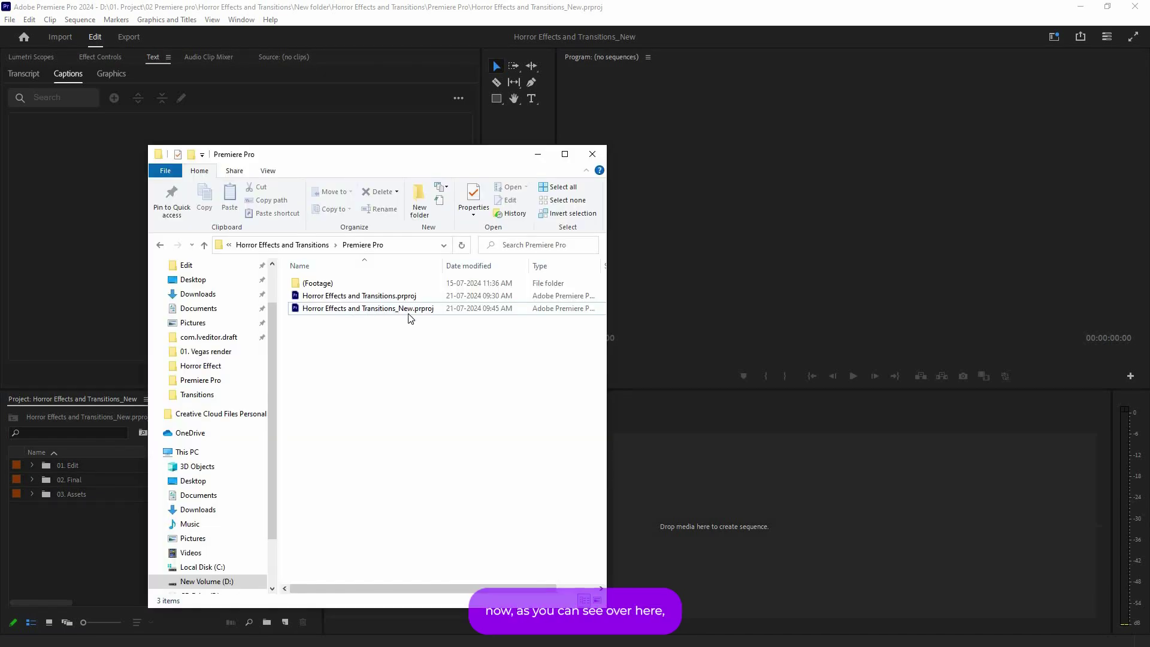
- Import Horror Effects and Transitions_New.prproj into the 01. Tut1 project as an entire project, allowing duplicate media
click(409, 312)
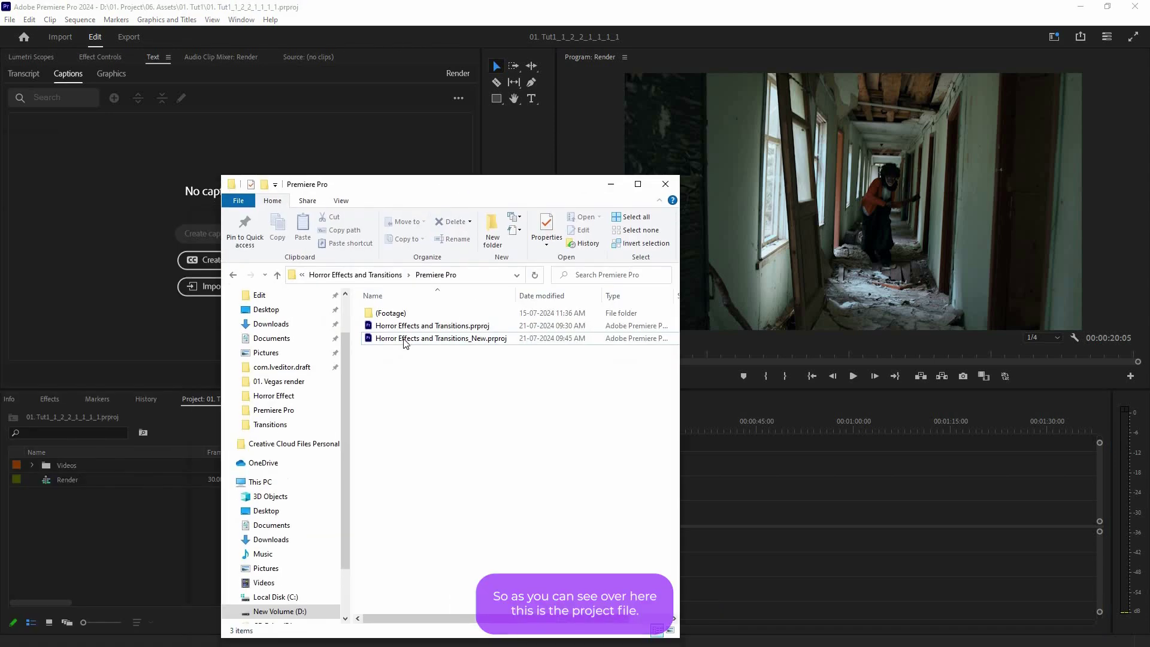
click(471, 339)
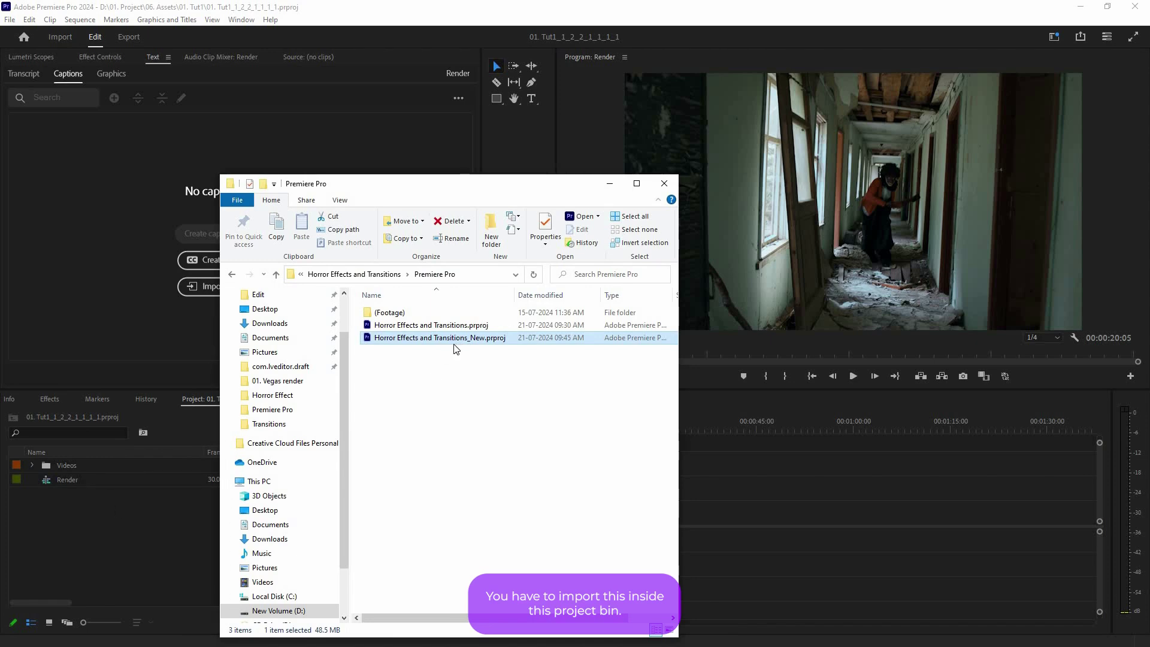
drag(440, 339, 105, 533)
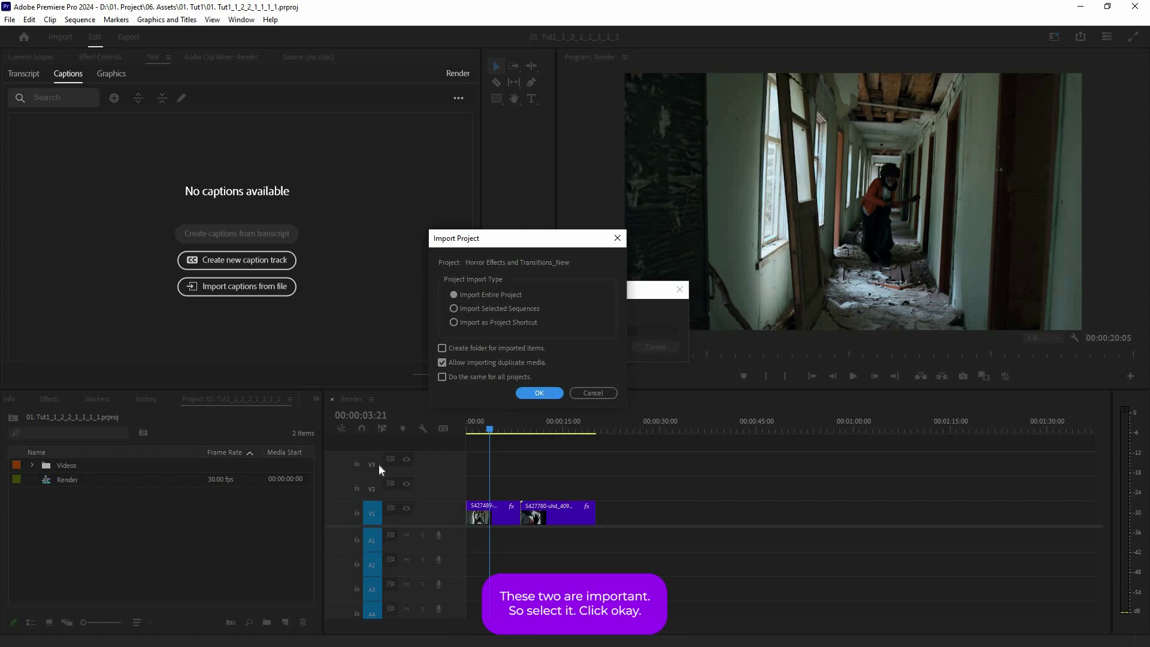
key(Return)
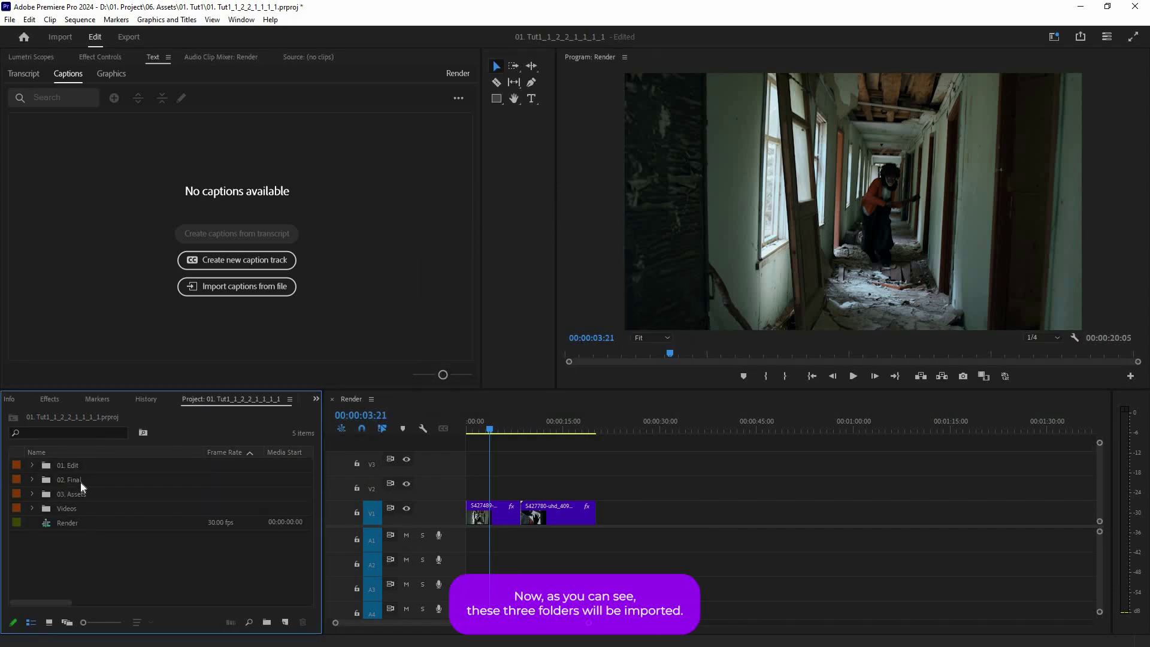
- Look through the imported 01. Edit, 02. Final and 03. Assets bins
click(30, 465)
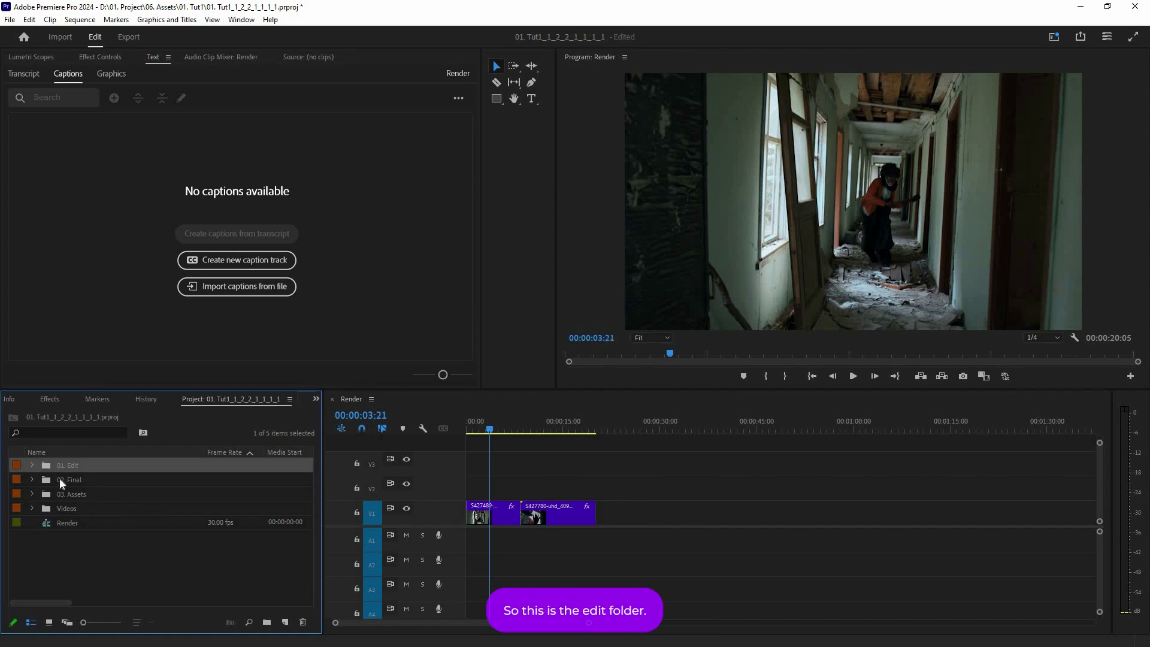
click(31, 465)
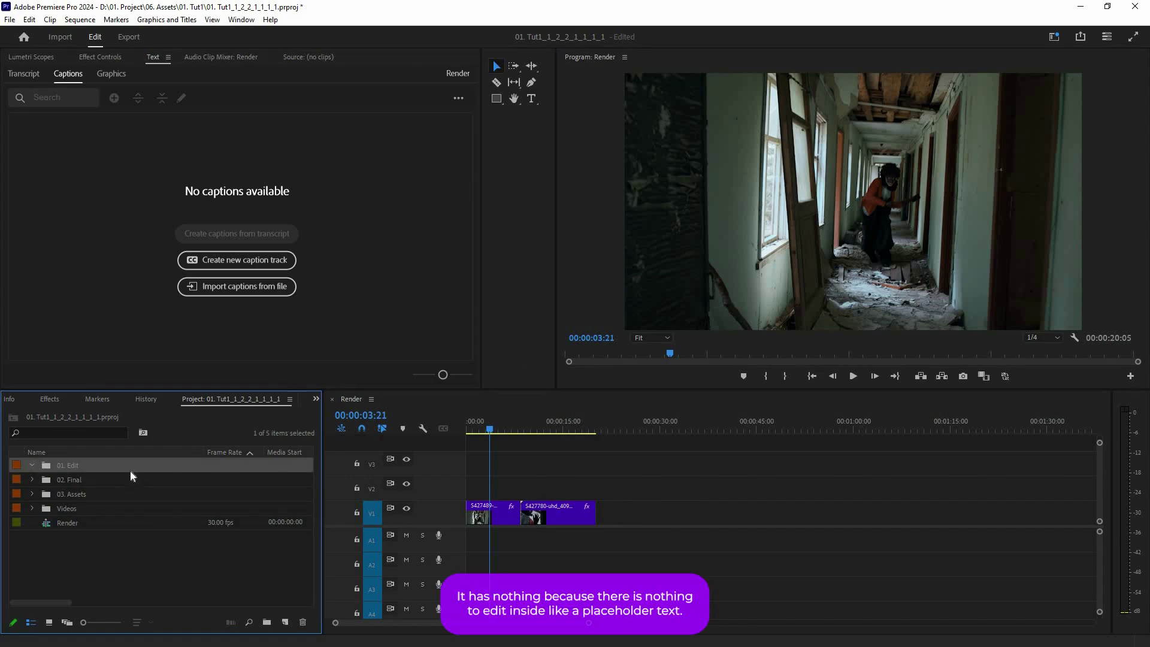
click(31, 481)
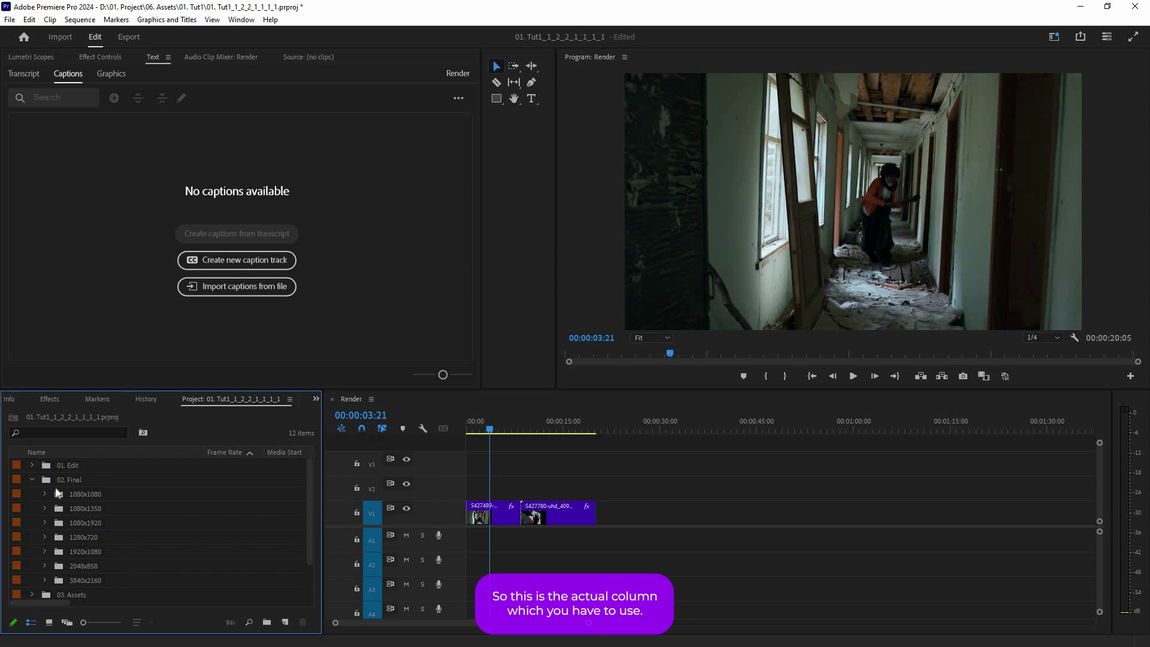
click(78, 495)
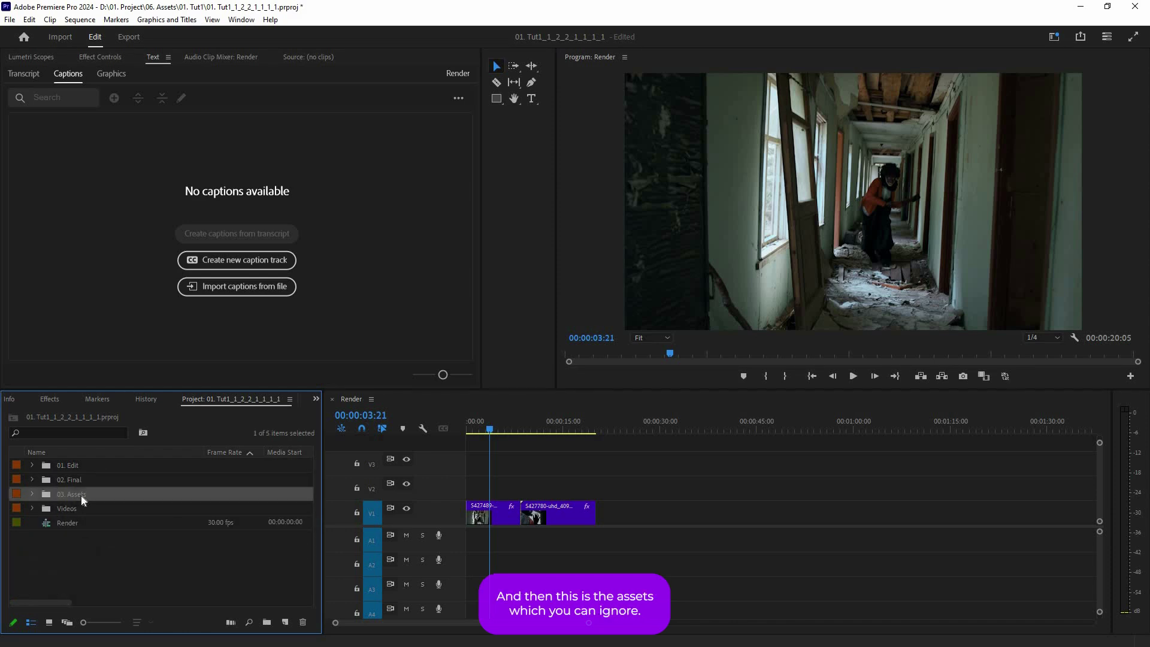
click(274, 565)
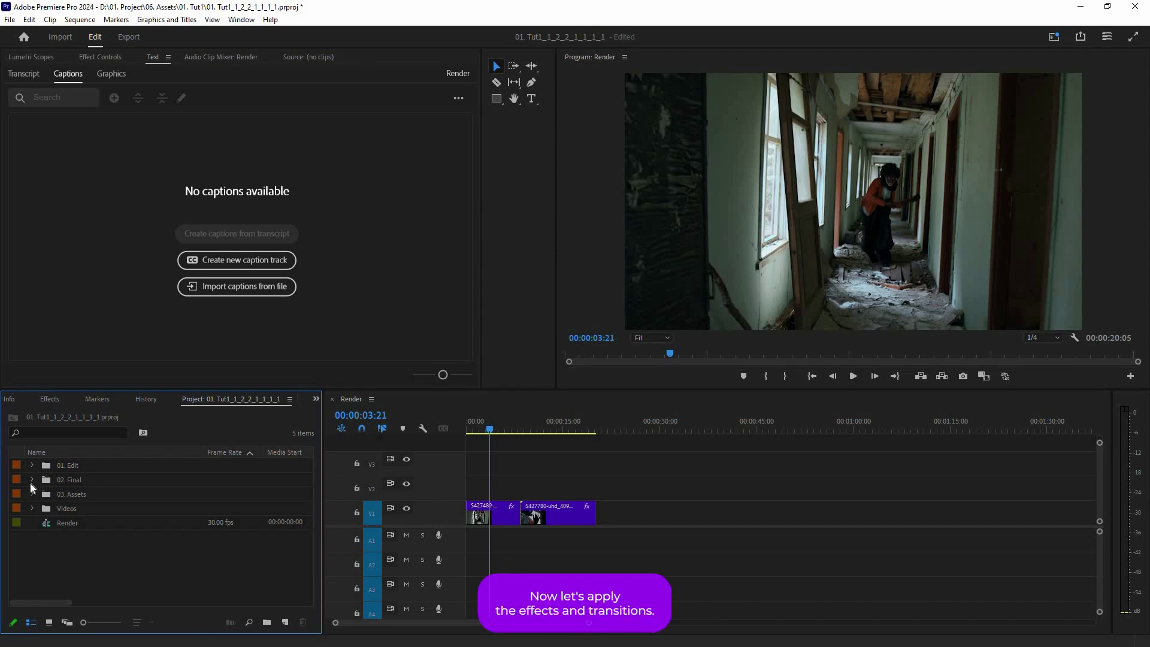
- Expand the 02. Final bin and check the Render sequence's frame size in its sequence settings
click(31, 480)
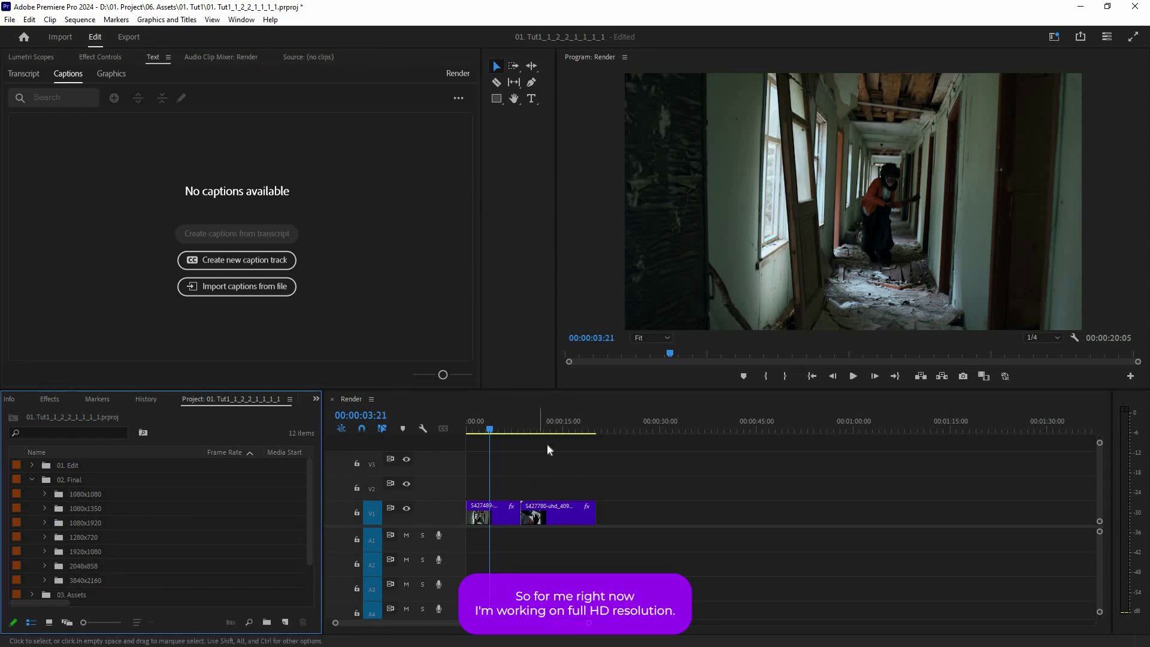
click(551, 461)
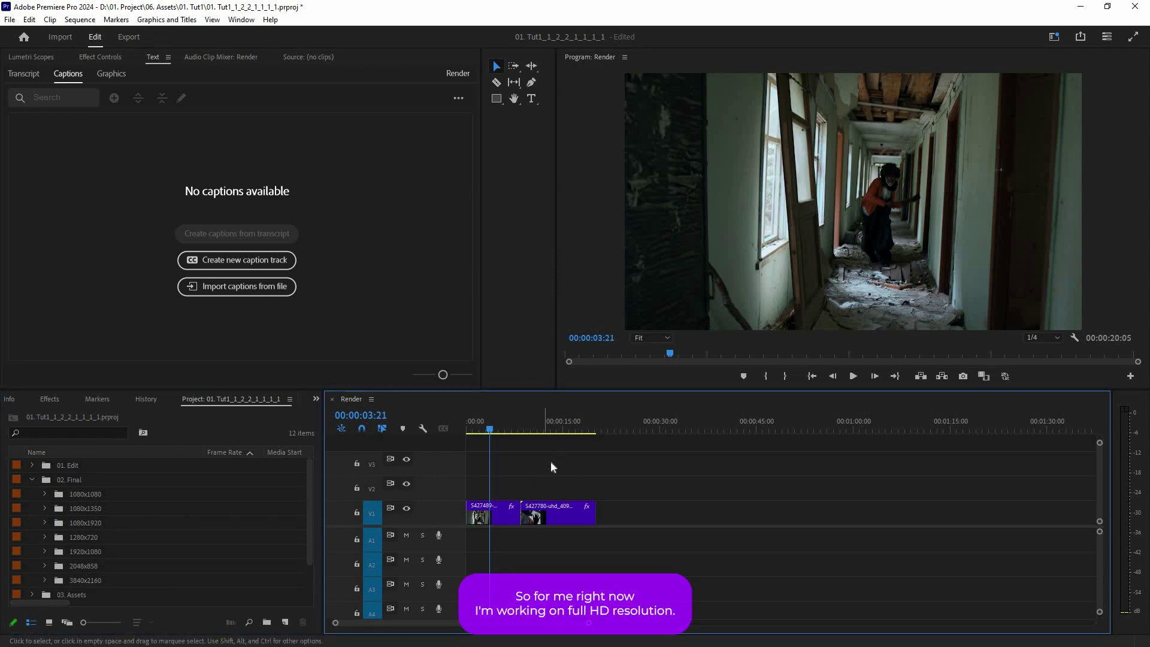
click(79, 19)
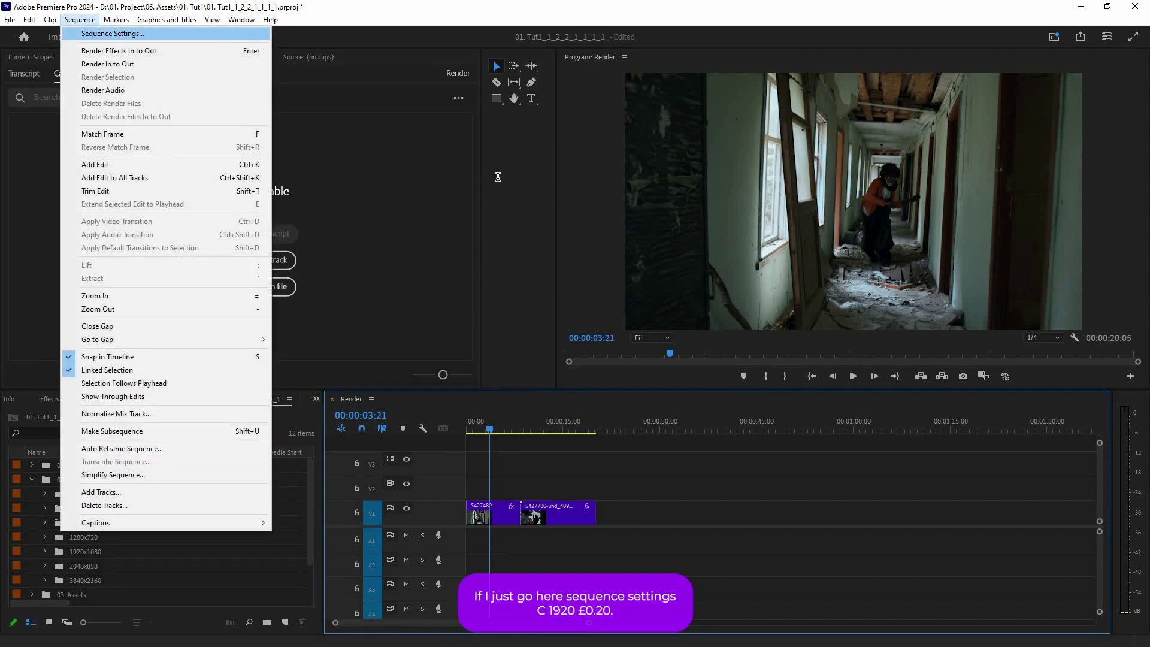
click(90, 34)
drag(498, 178, 576, 174)
click(777, 81)
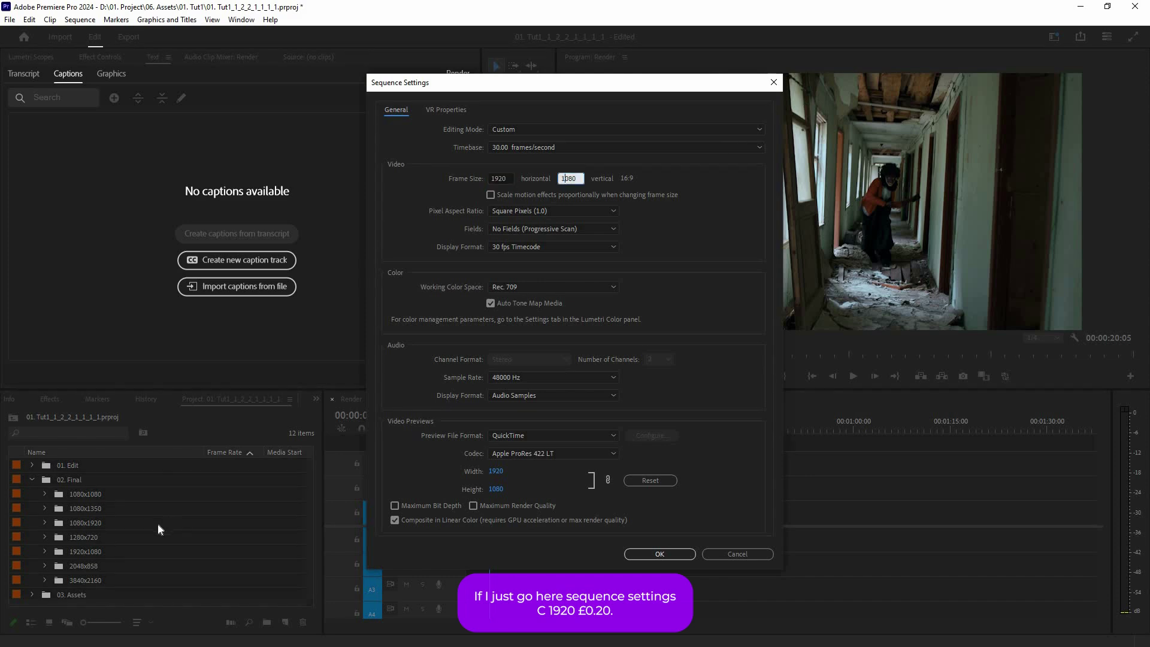
key(Escape)
- Expand the 1920x1080 bin and review its Effects, Motion and Transitions bins, leaving Effects selected
click(44, 548)
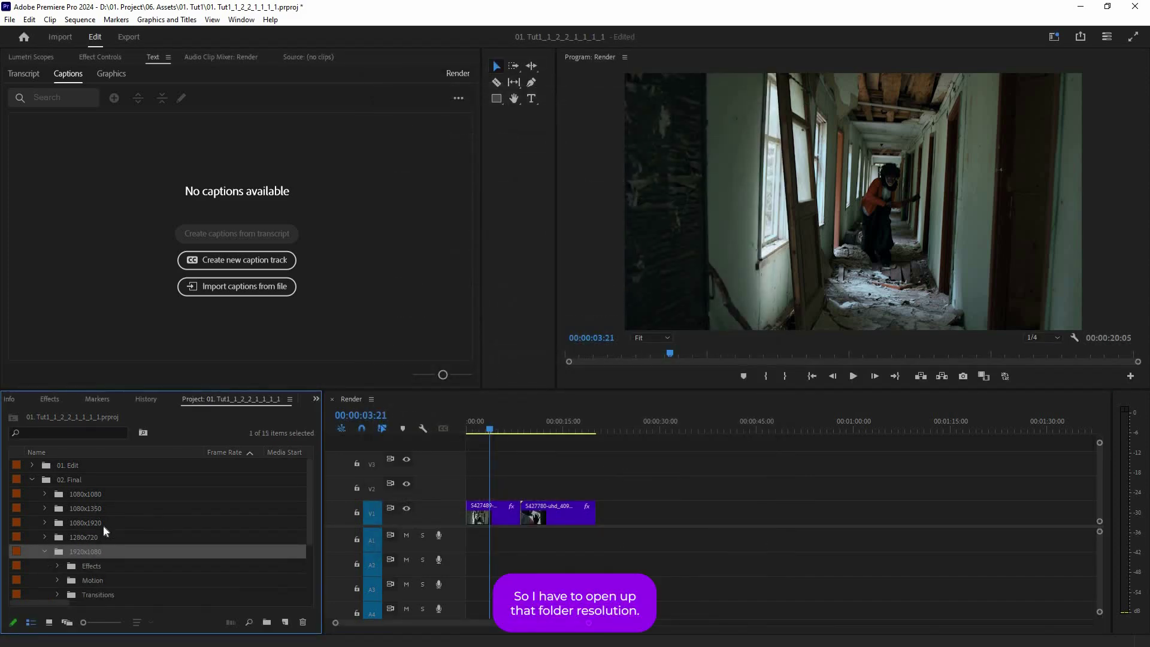
scroll(101, 516, down, 2)
scroll(94, 477, up, 1)
scroll(96, 508, down, 1)
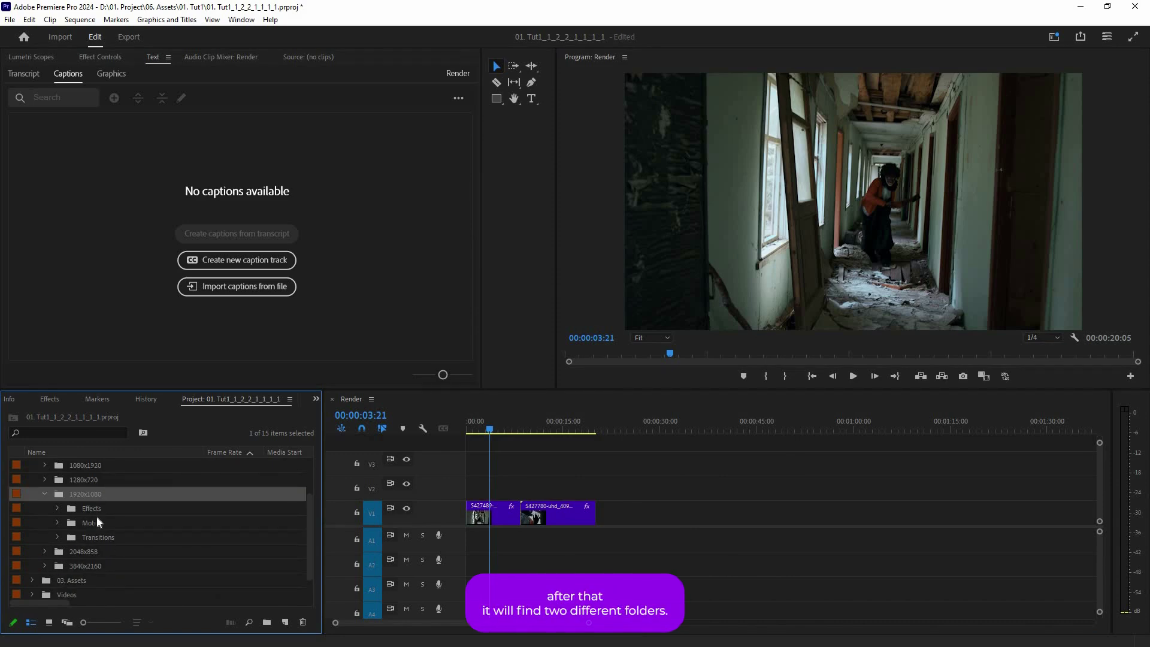
click(98, 509)
click(101, 523)
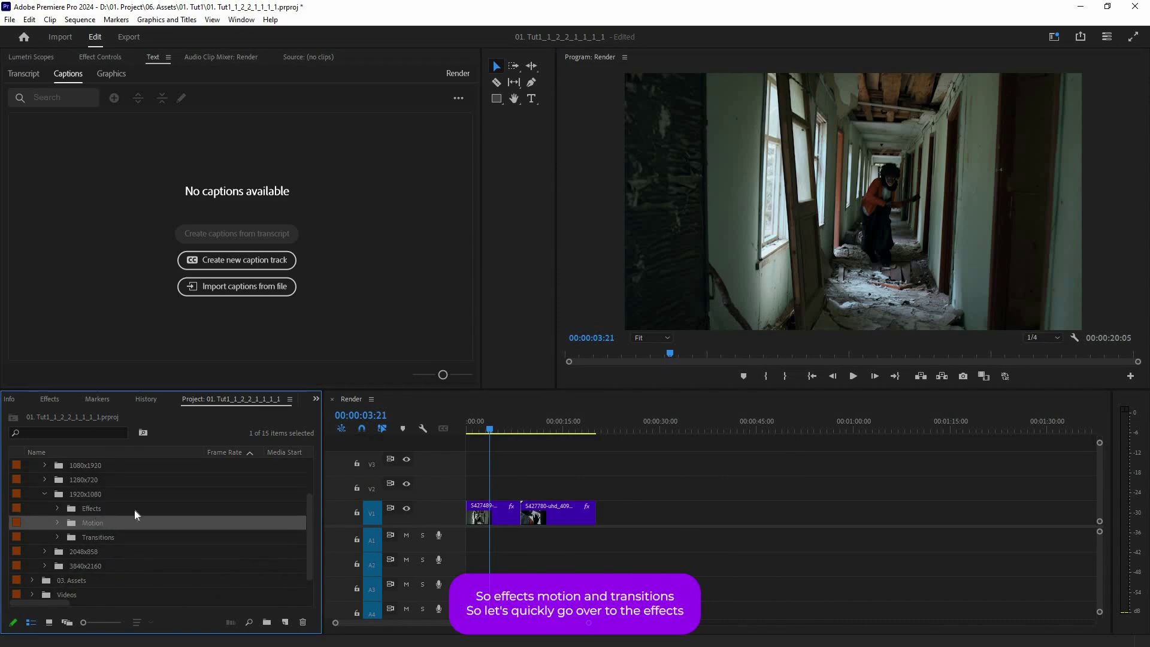
click(103, 537)
click(73, 522)
click(99, 509)
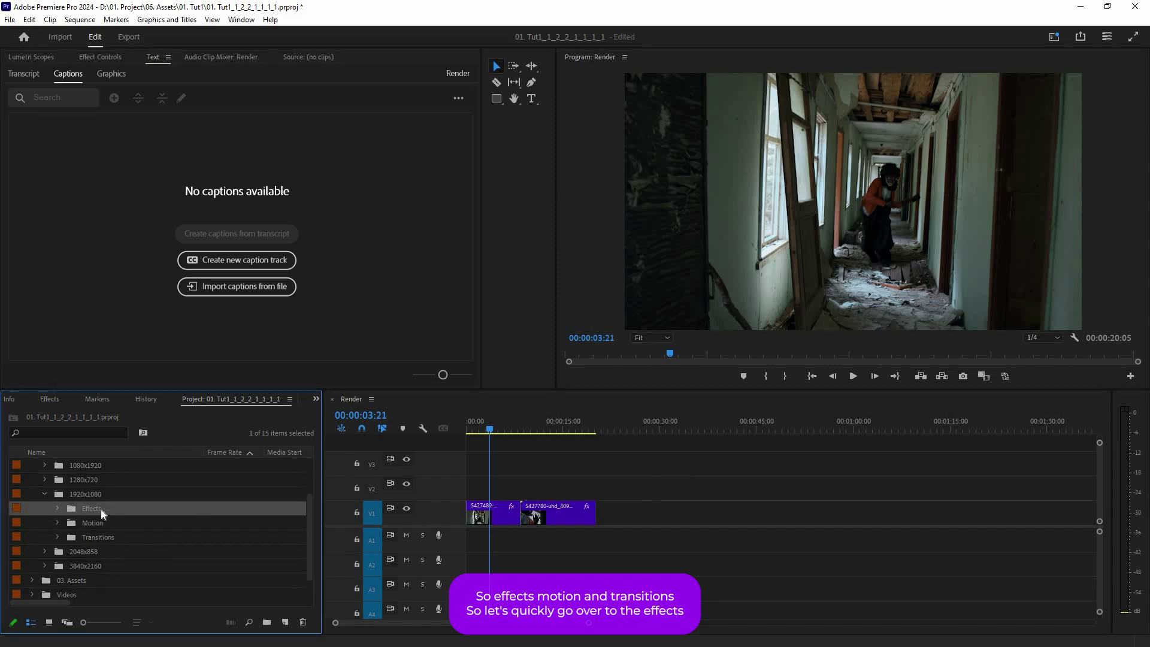
- Expand the Effects bin, compare Long Effects with Short Effects, and look through the effect categories inside Long Effects
key(Right)
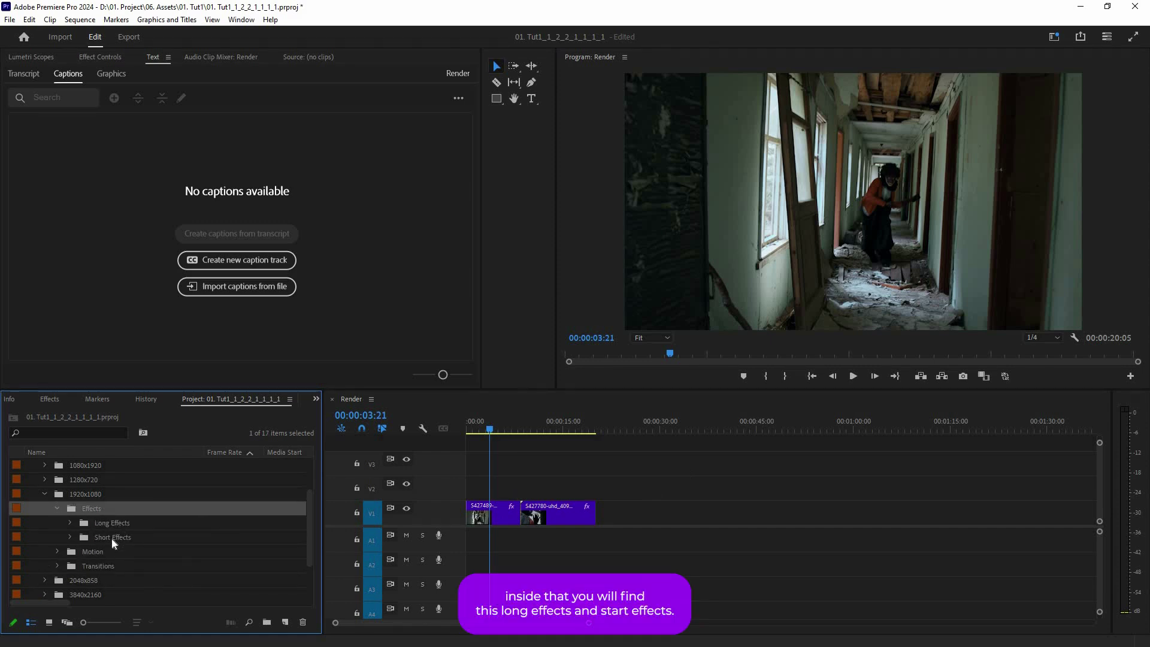
key(Down)
key(Down)
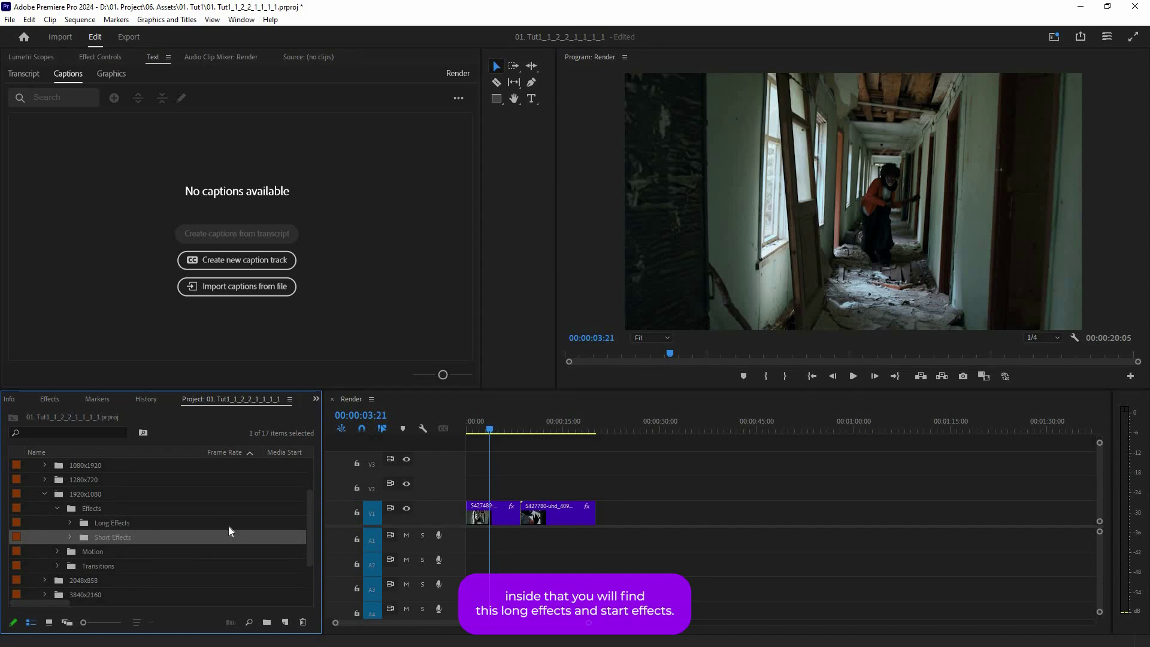
click(107, 525)
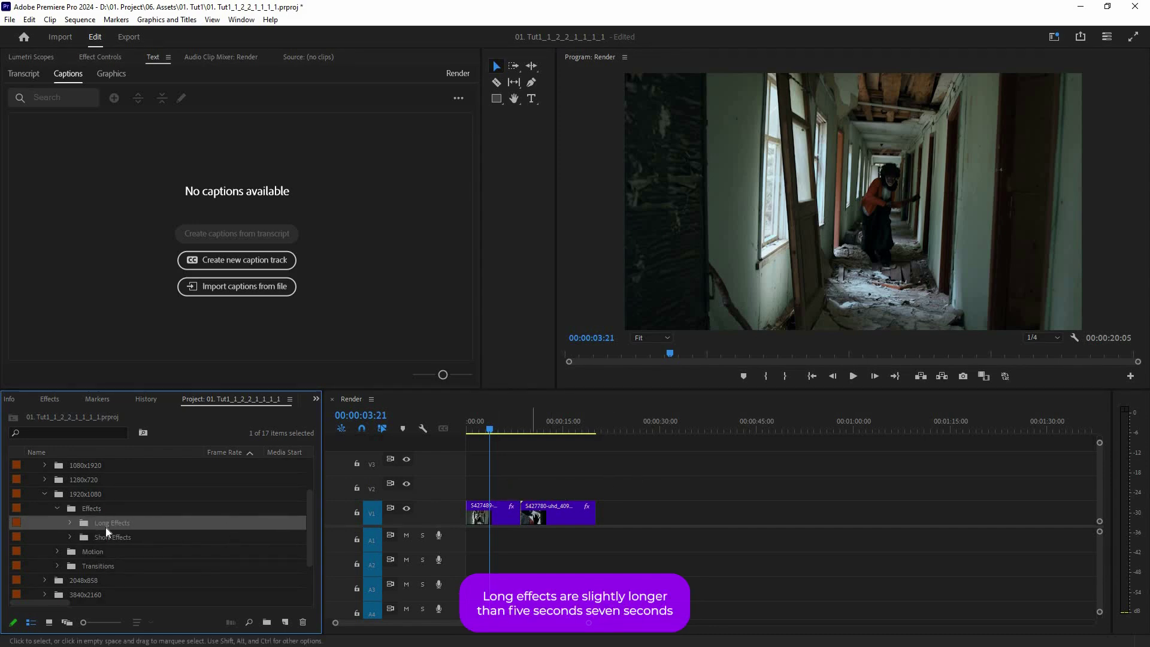
click(145, 534)
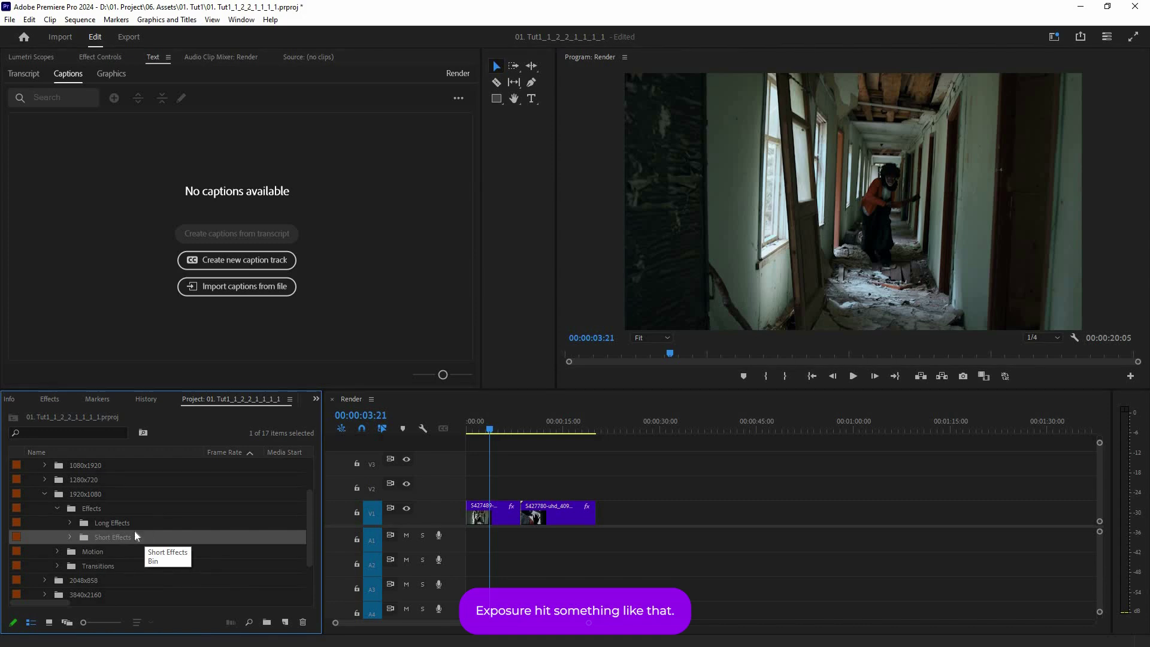
click(70, 522)
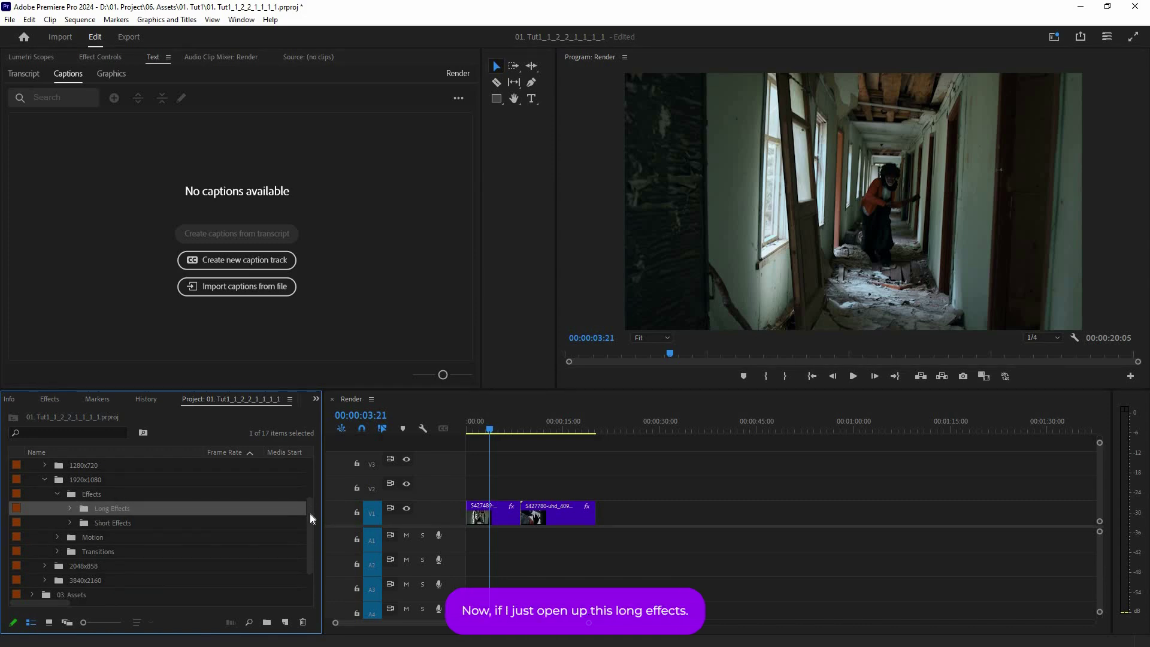
scroll(311, 539, down, 3)
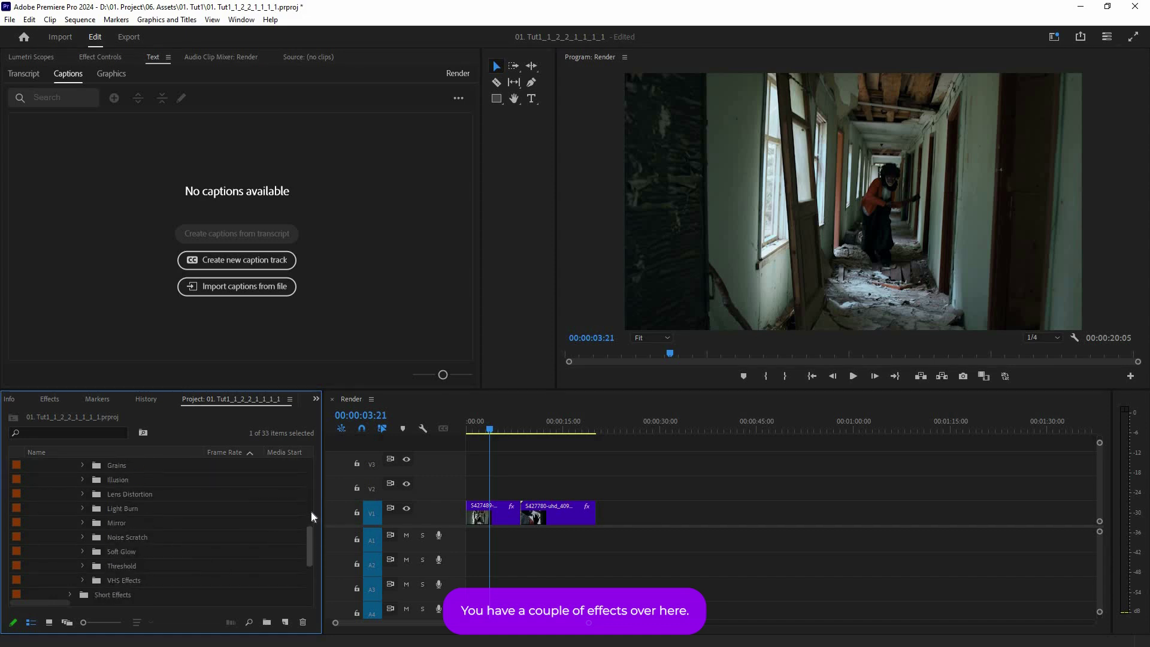
scroll(310, 513, up, 2)
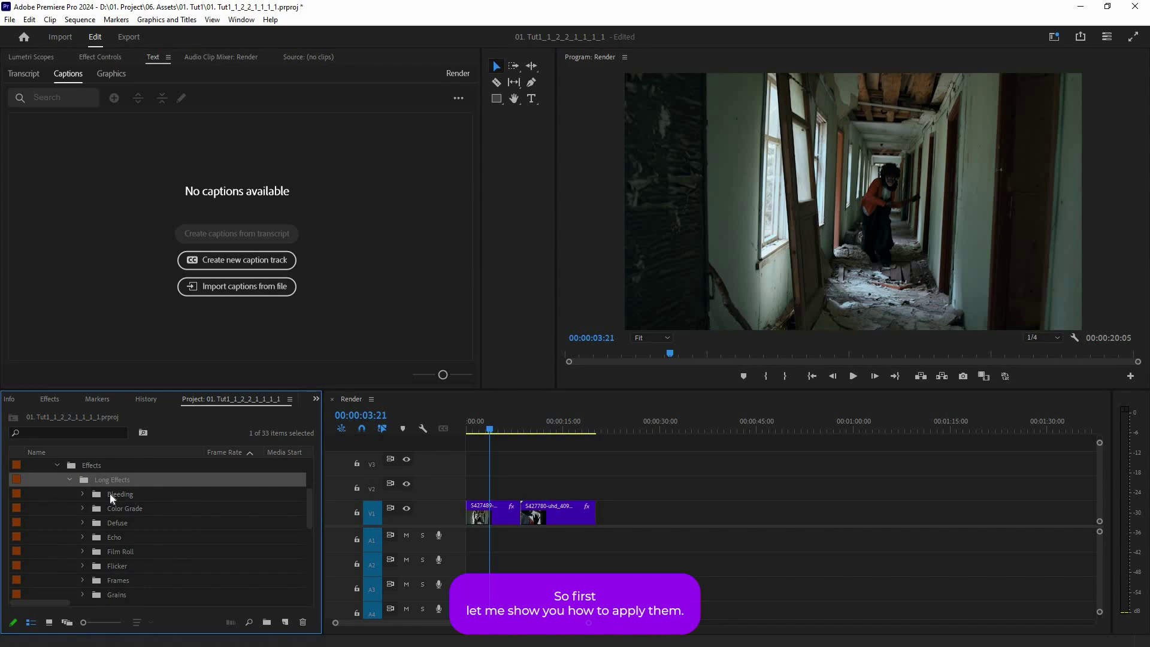
- Expand the Bleeding bin inside Long Effects and look through its effect sequences
click(92, 499)
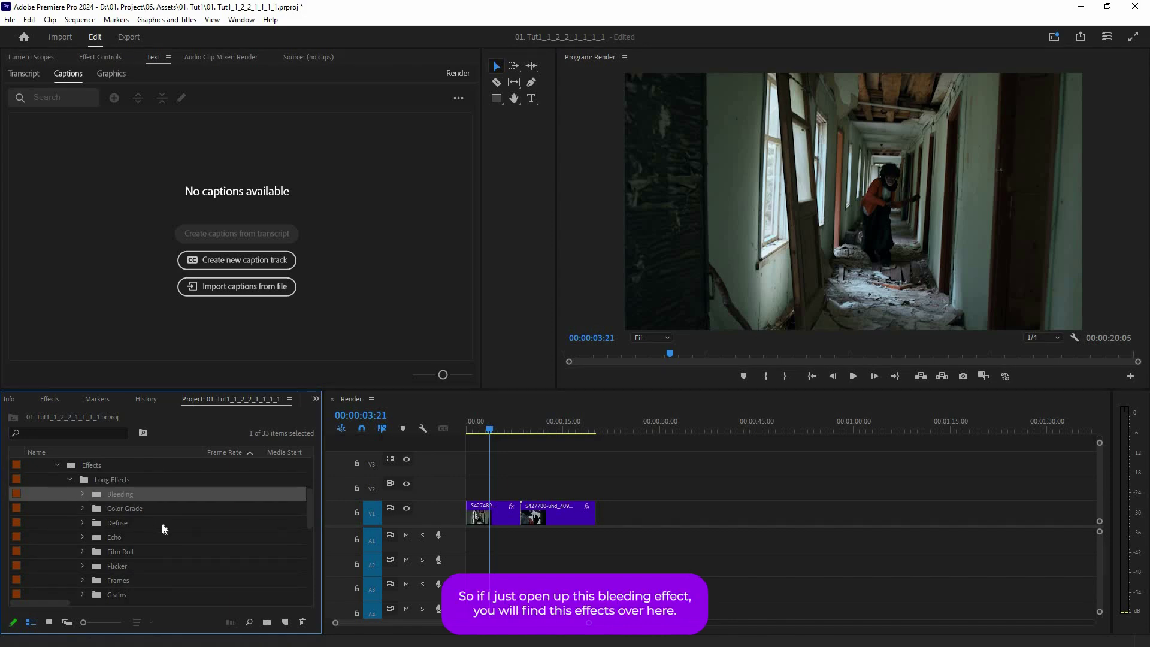
click(82, 494)
scroll(138, 563, down, 2)
scroll(168, 564, up, 1)
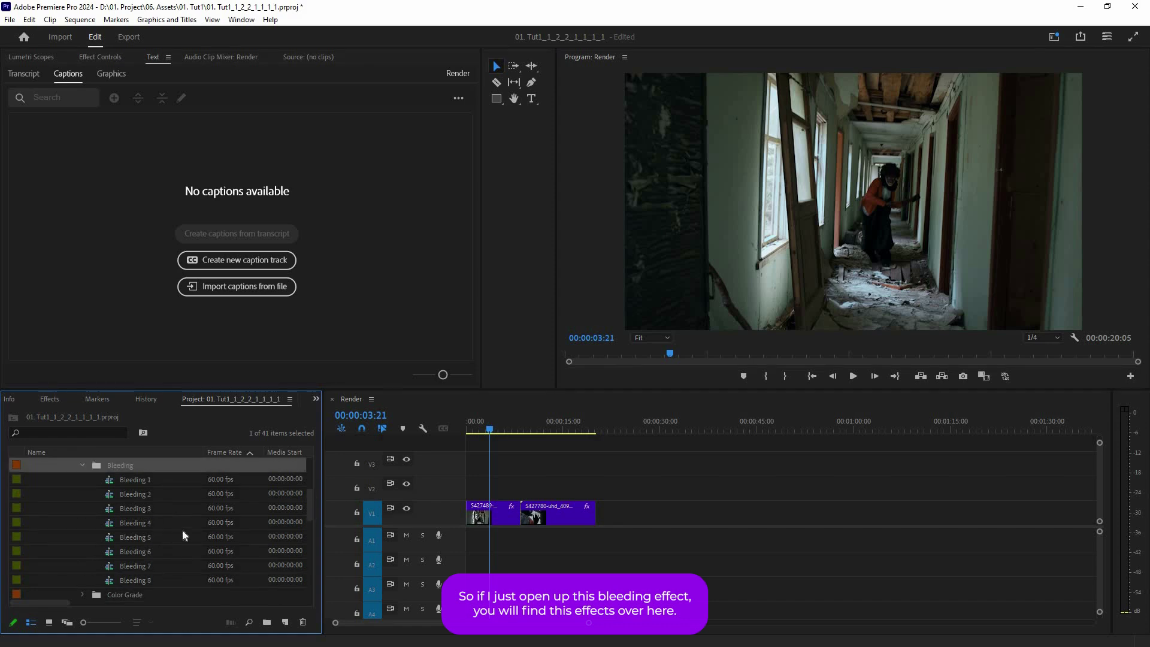
scroll(184, 504, up, 1)
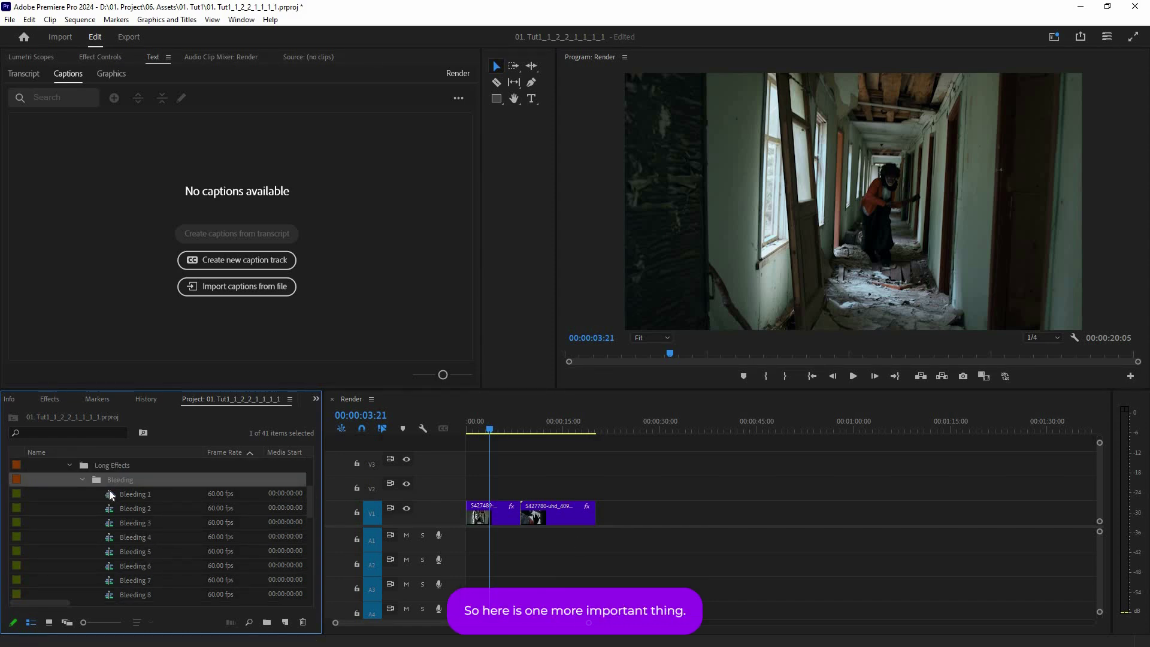
- Turn off inserting and overwriting sequences as nests in the Render timeline
click(344, 433)
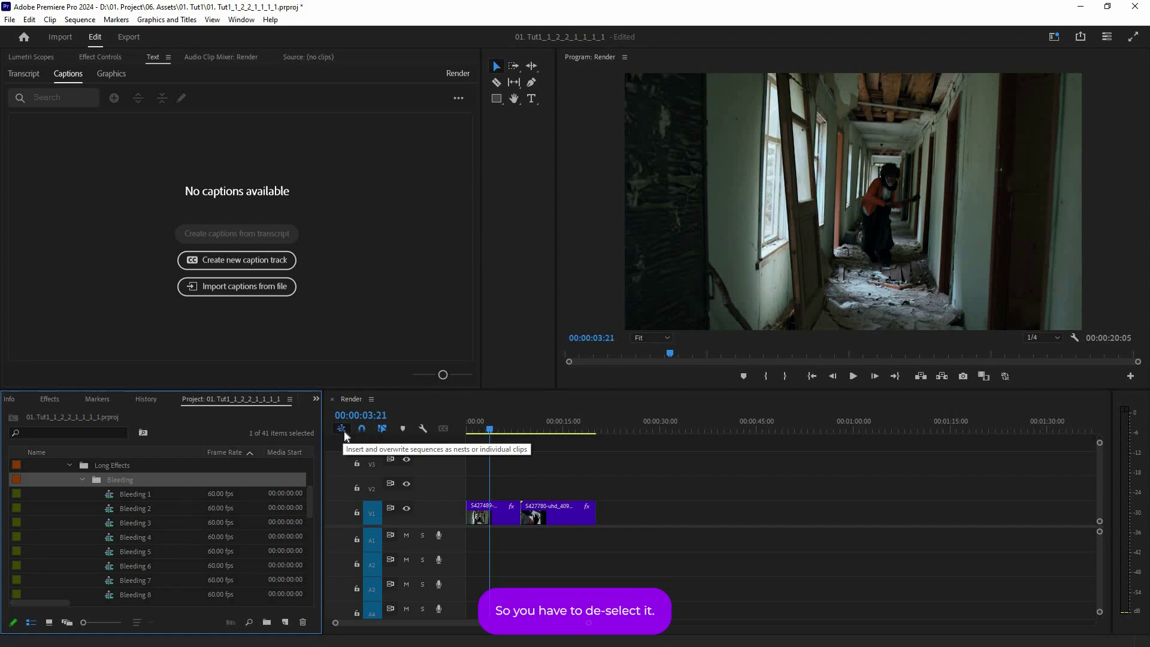
click(344, 432)
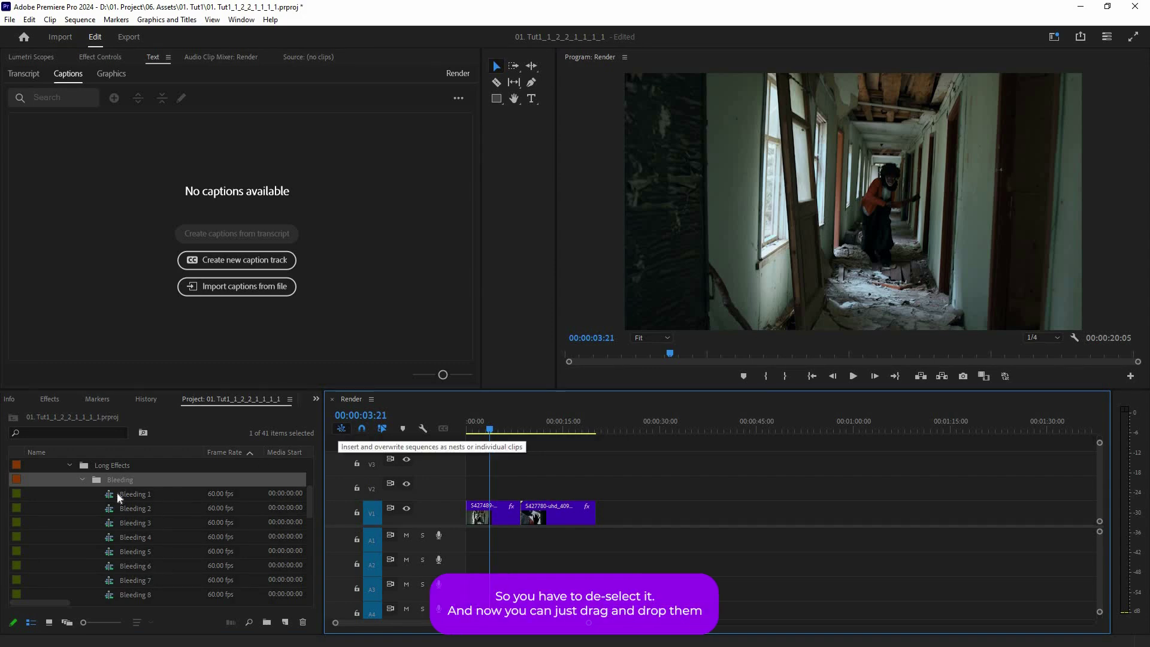
click(341, 429)
- Try Bleeding 1 and Bleeding 5 on track V2 above the first clip, undoing each placement
drag(134, 495, 470, 488)
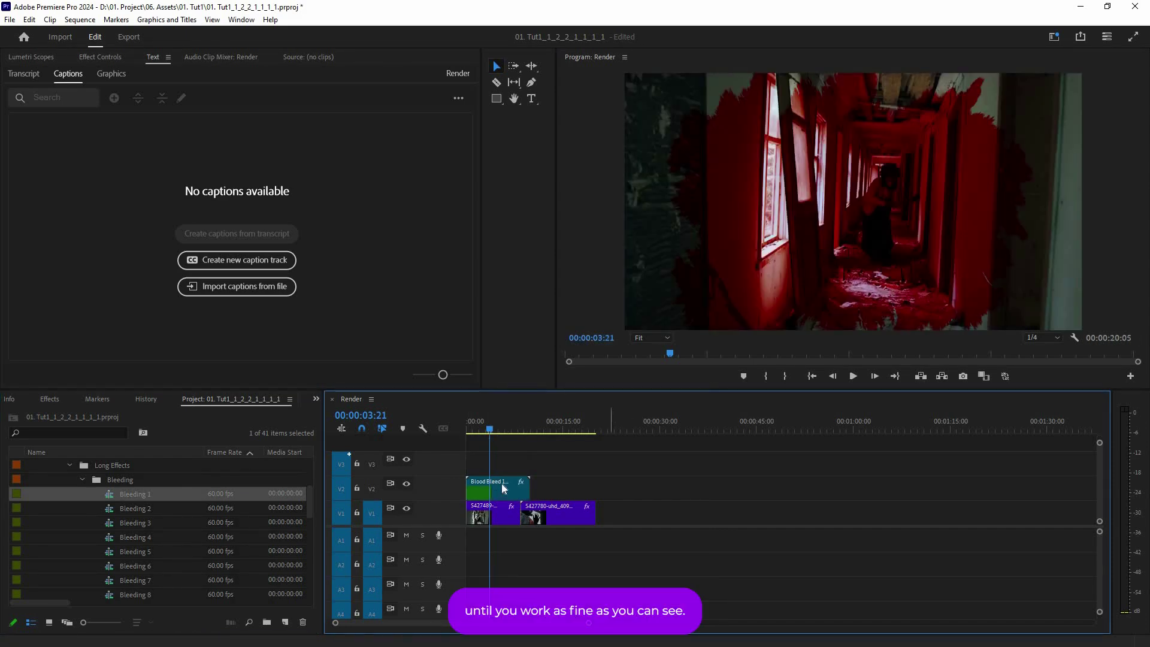
key(ctrl+z)
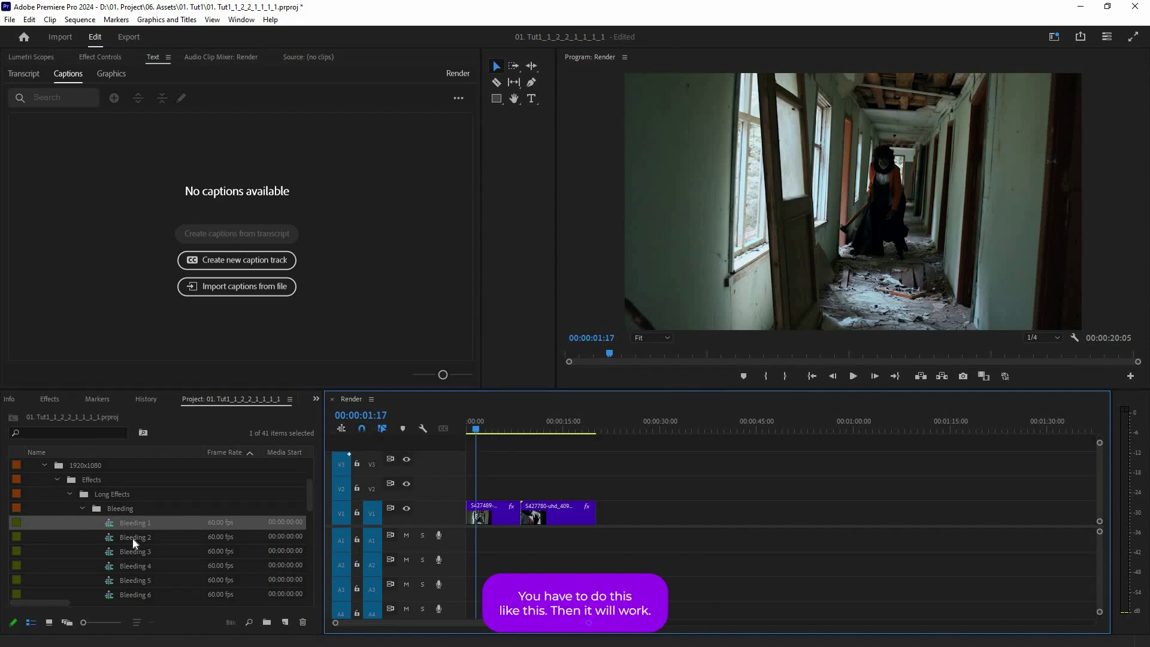
drag(133, 524, 479, 487)
drag(484, 426, 502, 483)
key(ctrl+z)
key(ctrl+z)
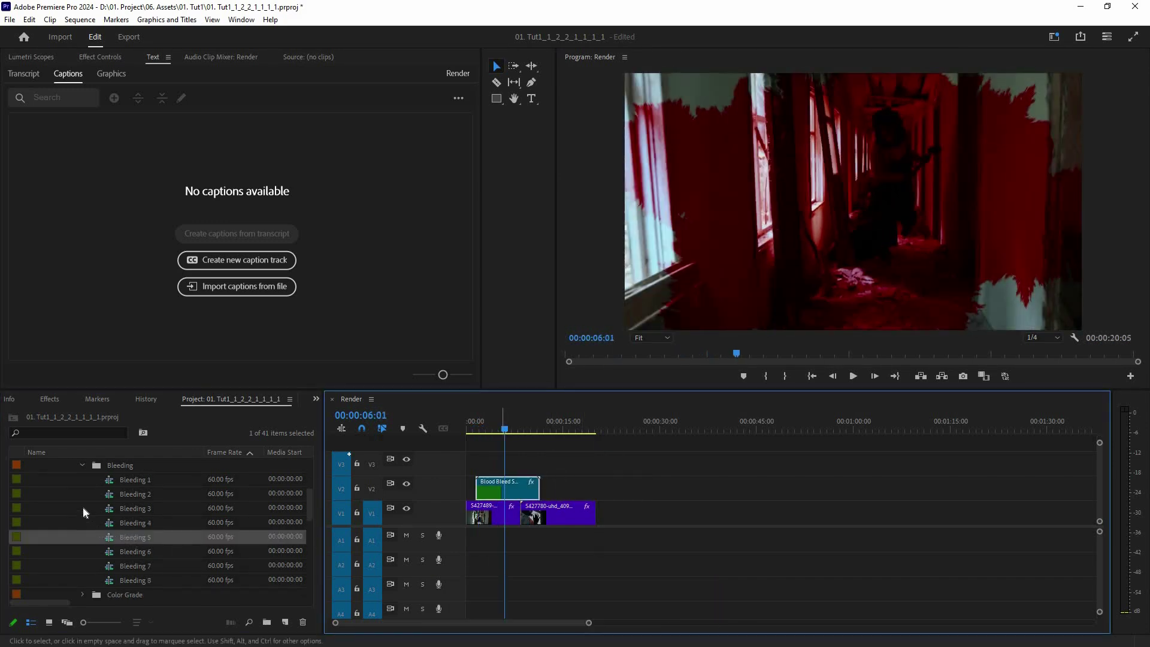
- Place Color Grade 2 from the Color Grade bin at the start of track V2 and extend it over both clips
scroll(90, 514, up, 1)
click(82, 509)
click(82, 523)
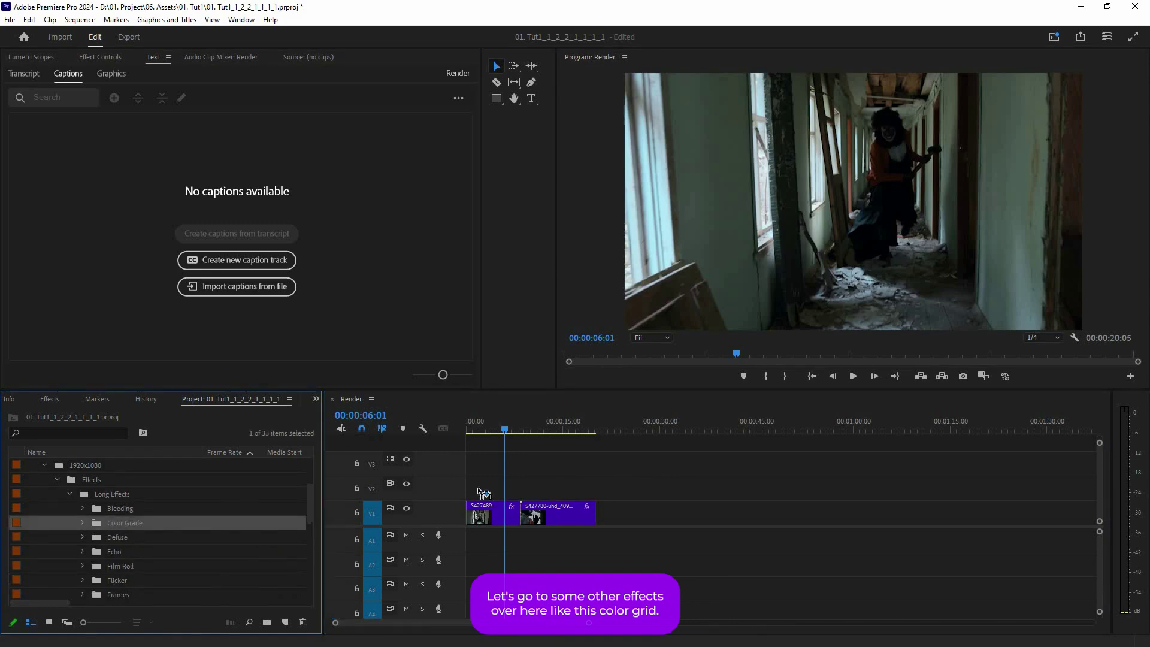
scroll(128, 539, down, 1)
drag(138, 522, 469, 488)
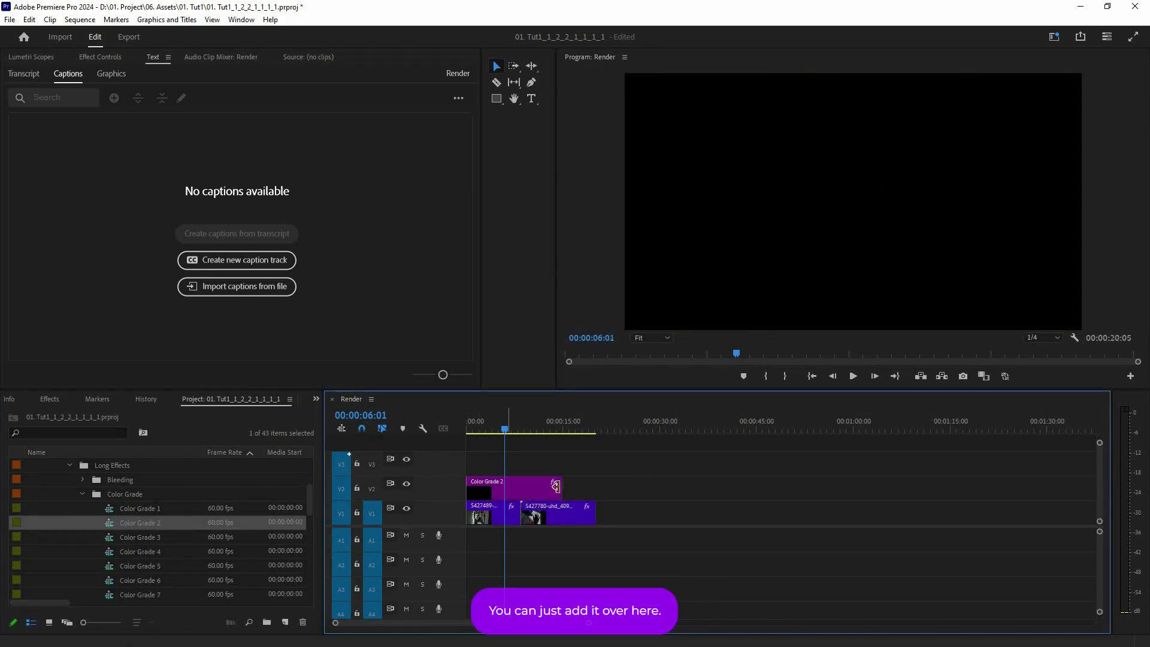
drag(504, 428, 526, 426)
drag(561, 489, 600, 488)
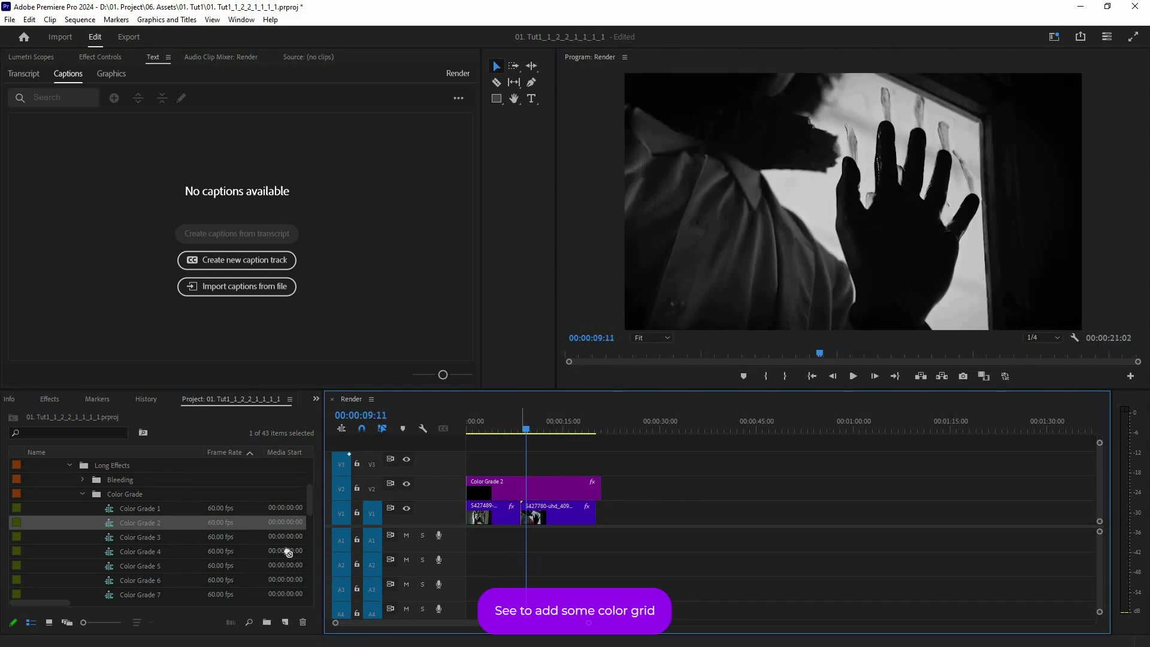
- Replace Color Grade 2 on track V2 with Color Grade 4, check the look, and undo the placement
drag(587, 427, 578, 428)
click(533, 488)
key(Delete)
drag(137, 551, 488, 488)
mouse_move(519, 418)
mouse_down()
mouse_move(472, 488)
mouse_move(522, 428)
mouse_up()
key(ctrl+z)
key(ctrl+z)
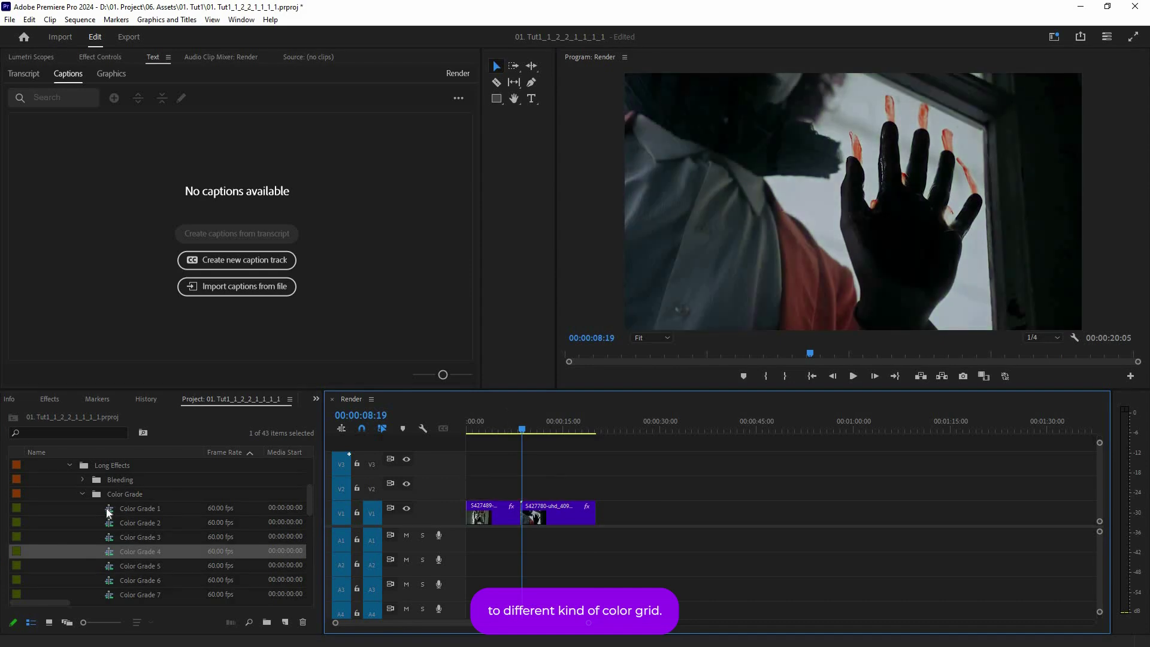
- Collapse the Color Grade bin, try the first Defuse effect on track V2, and undo it
click(82, 494)
click(110, 509)
scroll(85, 475, down, 1)
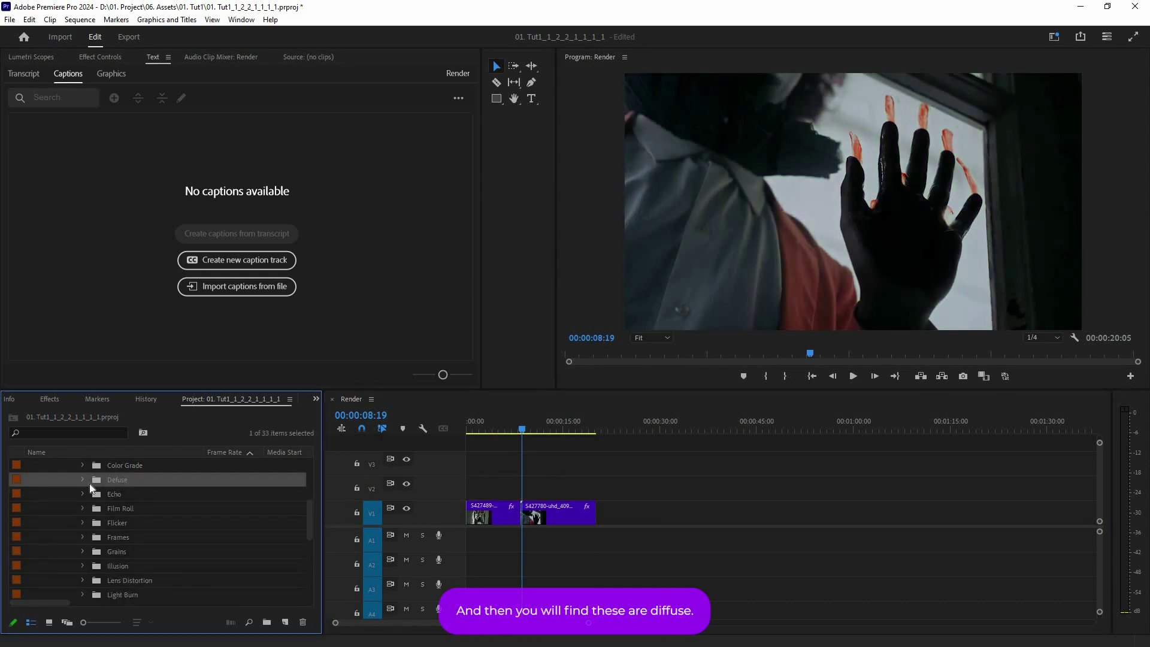
click(82, 480)
drag(132, 495, 488, 488)
key(ctrl+z)
click(83, 479)
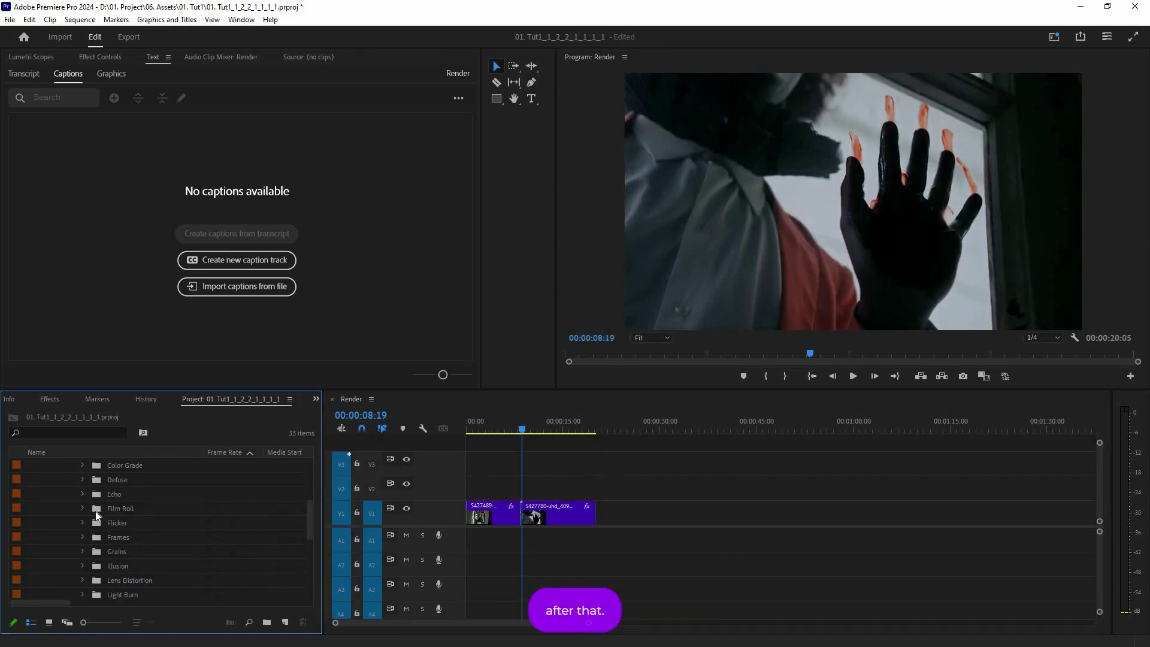
- Try Film Roll 1 from the Film Roll bin on track V2, play it back, and undo the placement
click(83, 509)
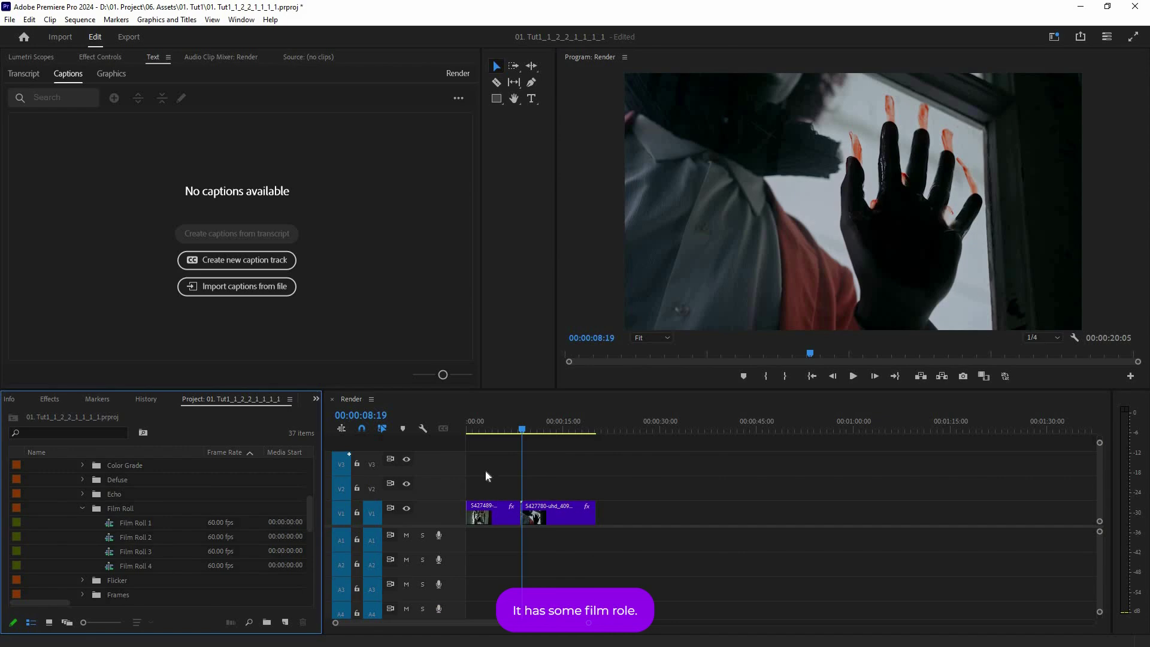
drag(132, 523, 537, 476)
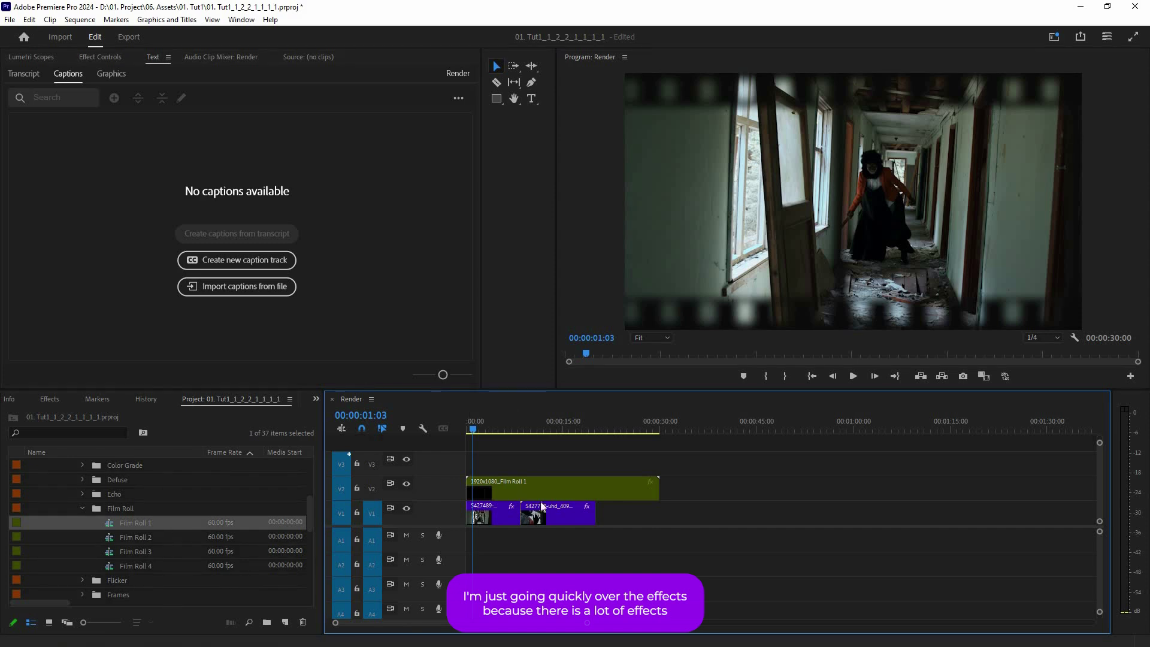
key(space)
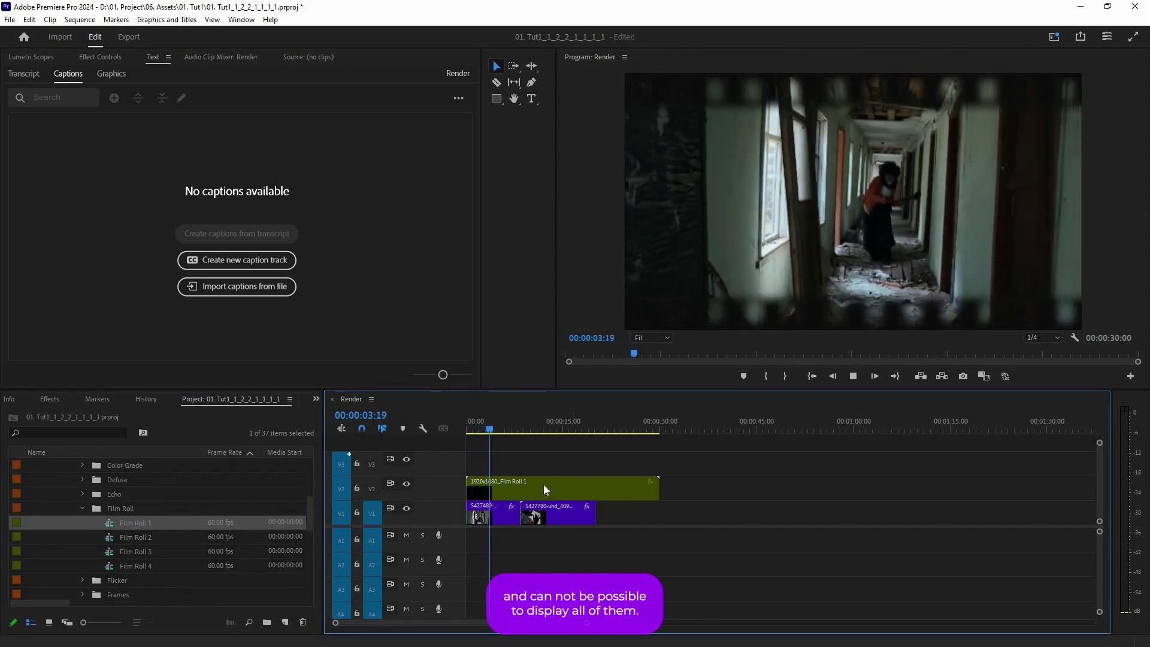
key(space)
key(ctrl+z)
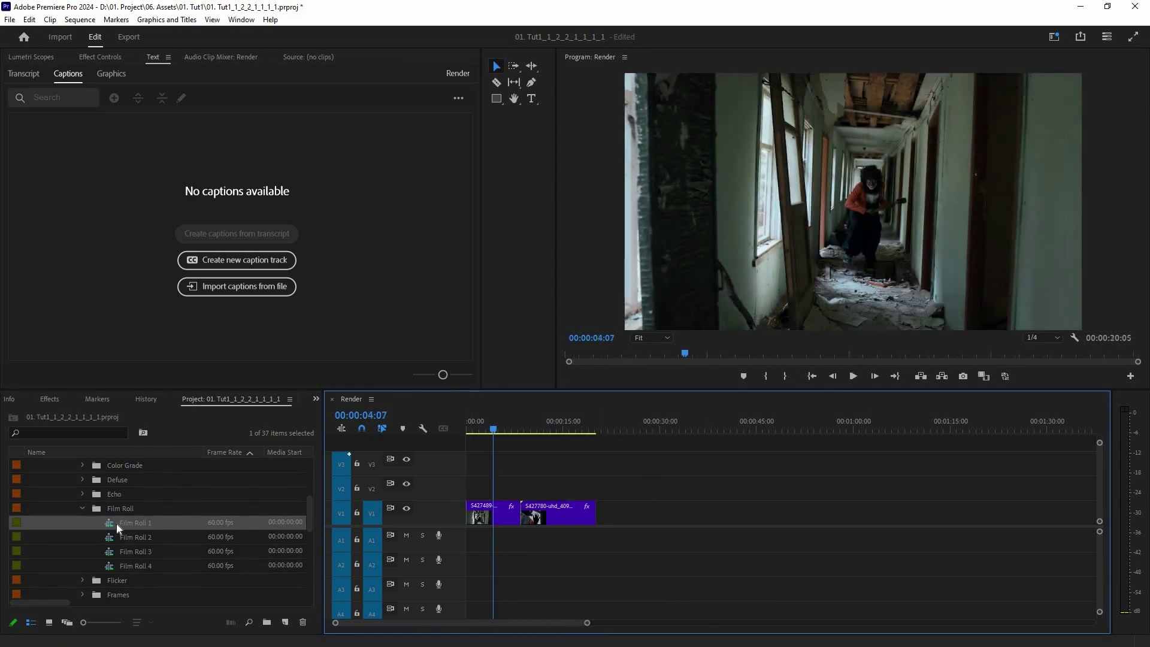
click(82, 509)
- Place Dark Flicker 2 from the Flicker bin on track V2 above the first clip and preview the flicker
drag(148, 523, 481, 485)
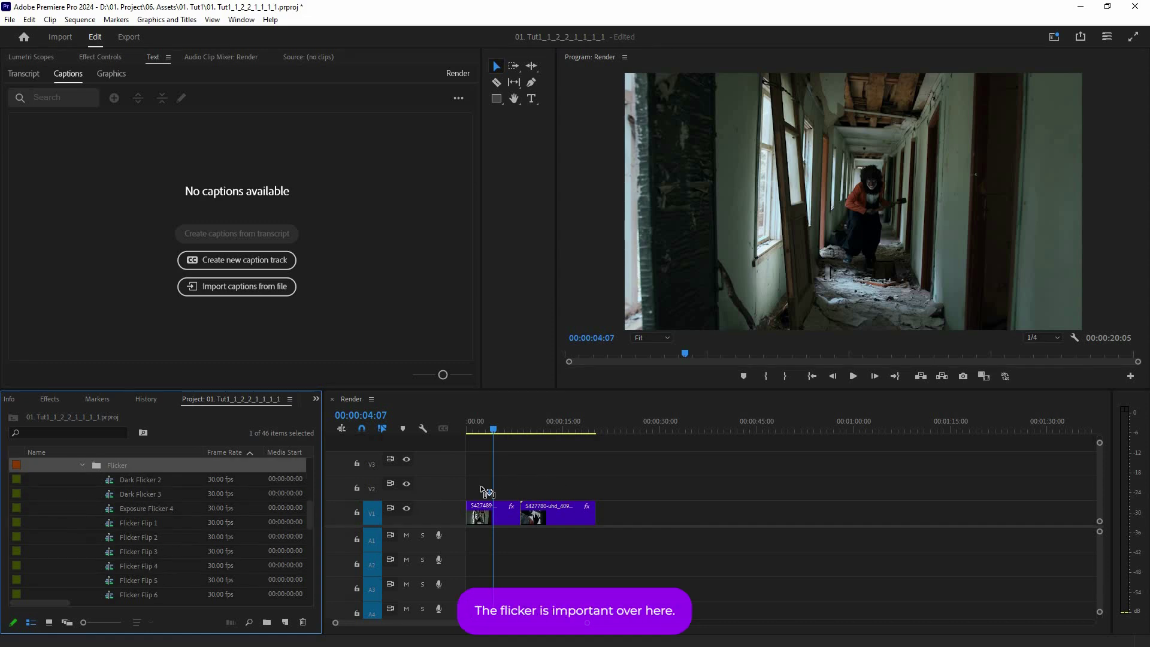
drag(139, 480, 479, 488)
click(473, 428)
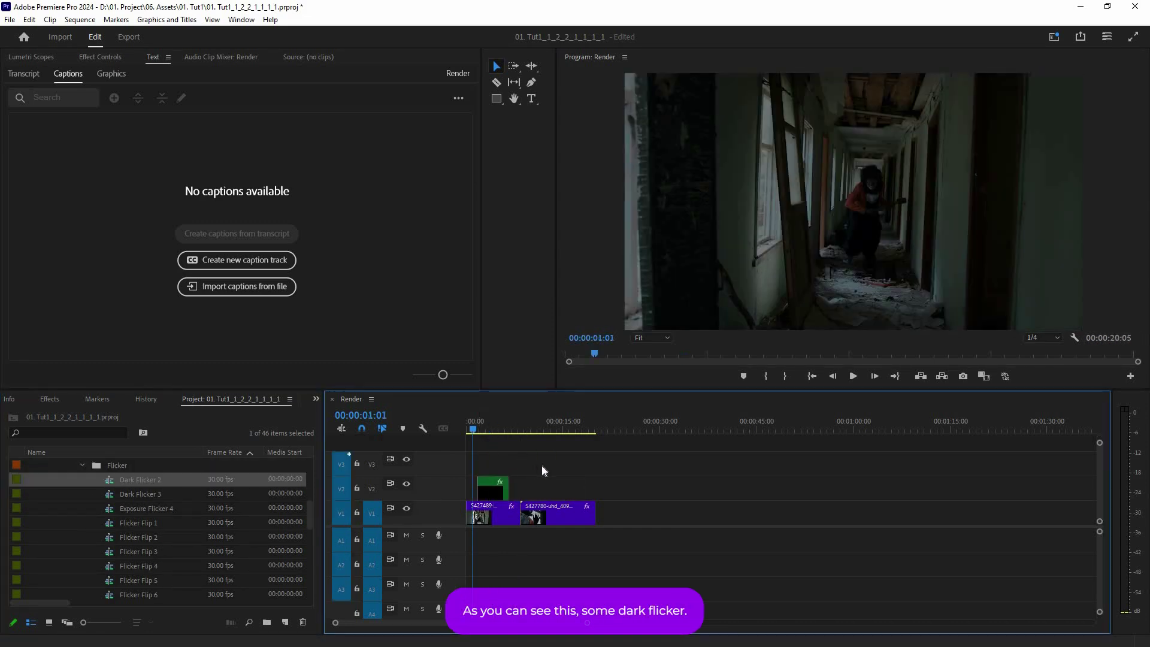
key(space)
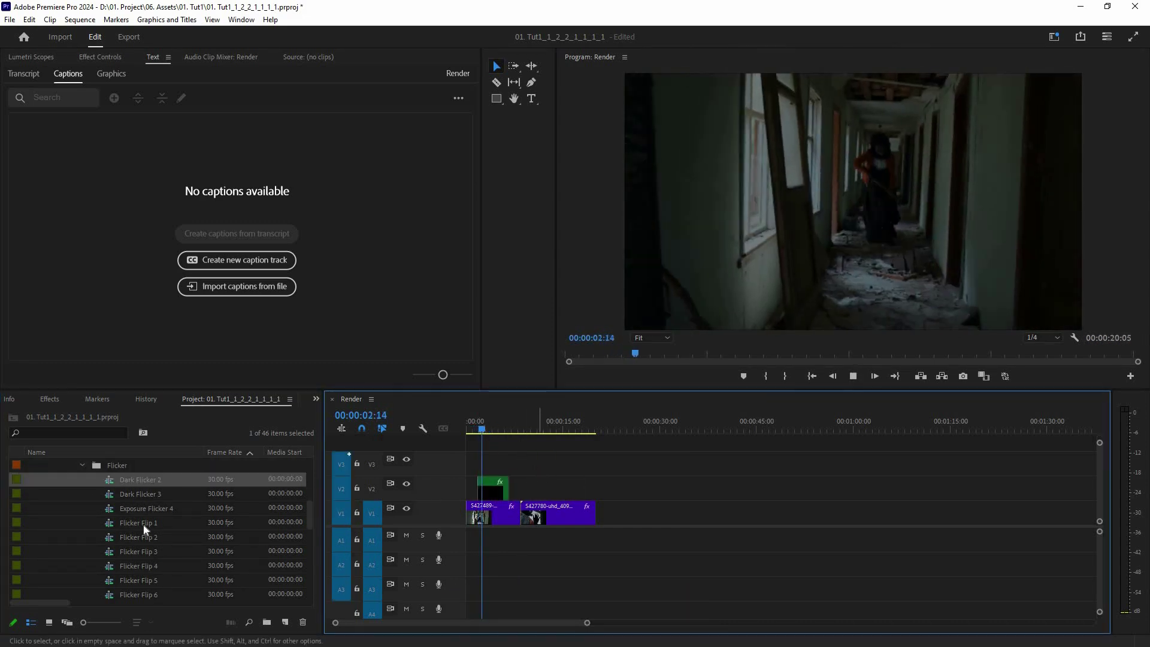
key(space)
- Replace Dark Flicker 2 on track V2 with Exposure Flicker 4, play it back, and undo the placement
click(498, 488)
drag(146, 508, 496, 488)
scroll(173, 544, up, 2)
key(space)
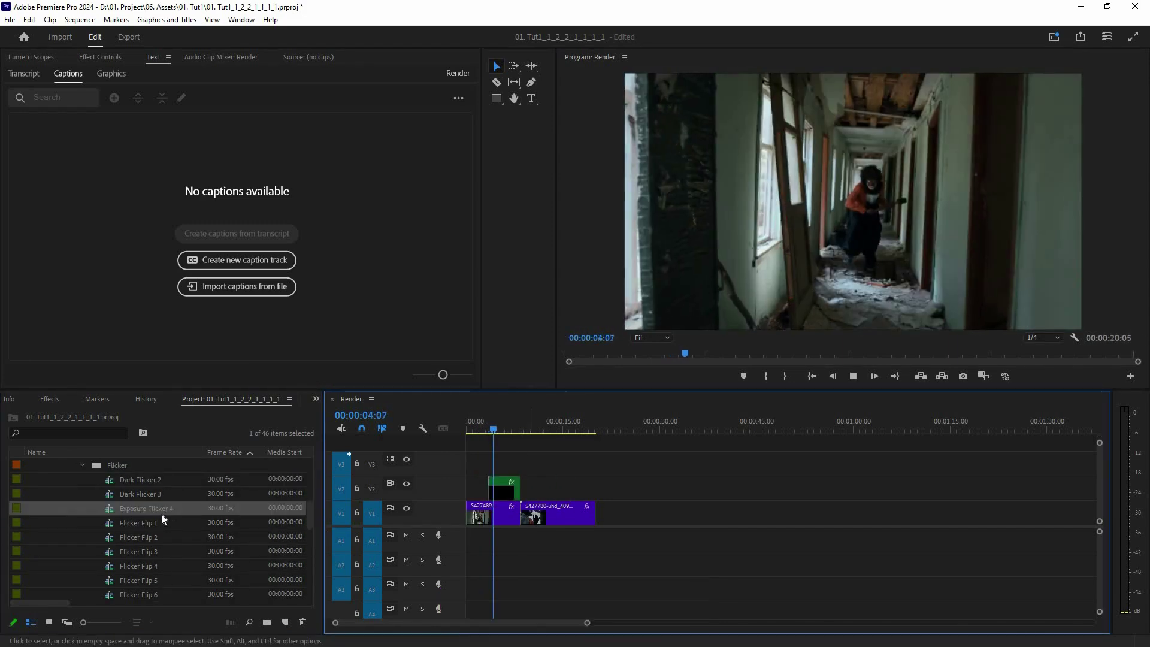
key(space)
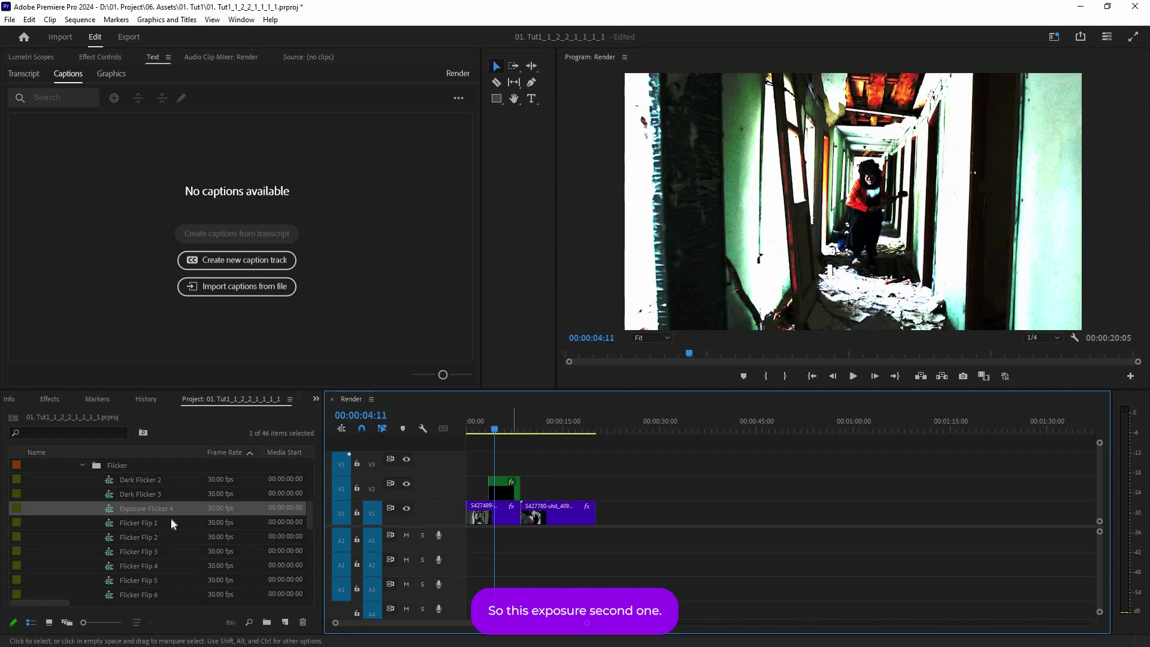
key(ctrl+z)
- Try Exposure Flicker 1 on track V2, preview it over the footage, and delete it
drag(149, 543, 502, 487)
drag(152, 537, 570, 476)
key(space)
key(space)
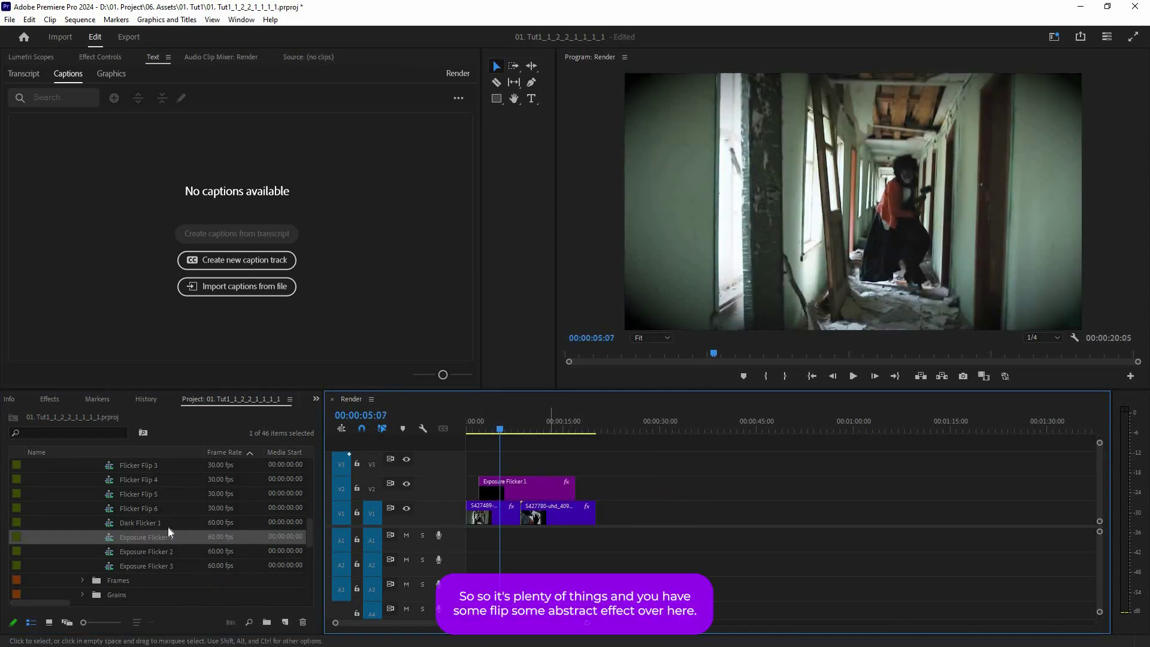
click(505, 489)
key(Delete)
- Place Flicker Flip 1 on track V2 above the first clip, preview it, and inspect its short segments up close
drag(142, 518, 502, 486)
key(Up)
key(space)
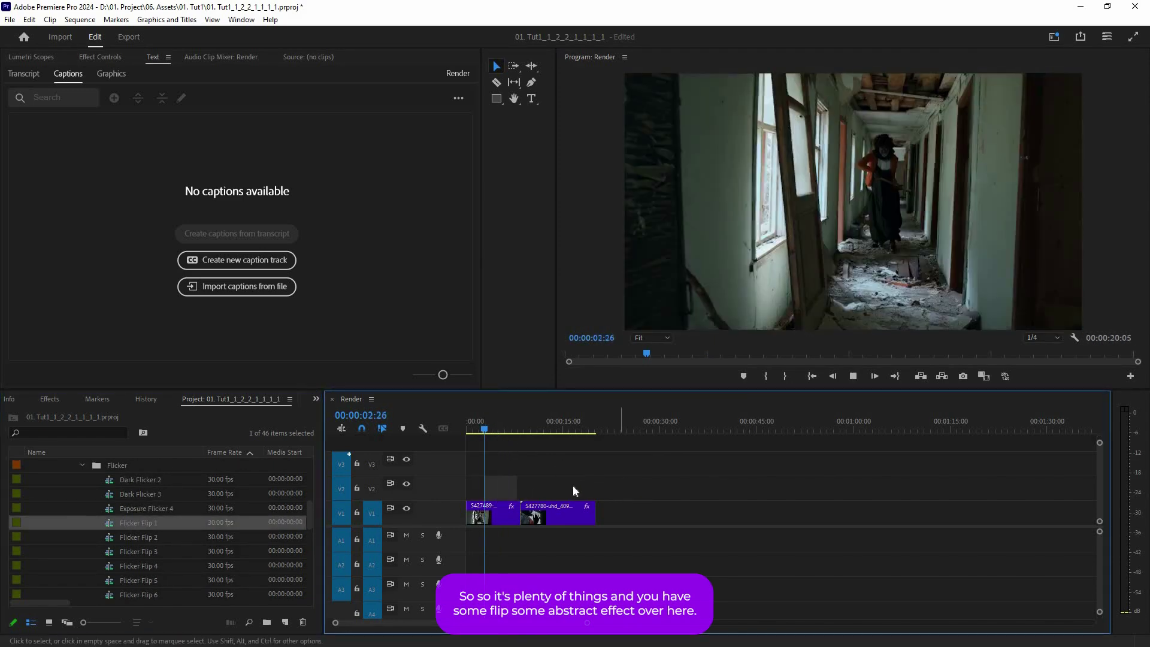
key(equal)
key(equal)
key(equal)
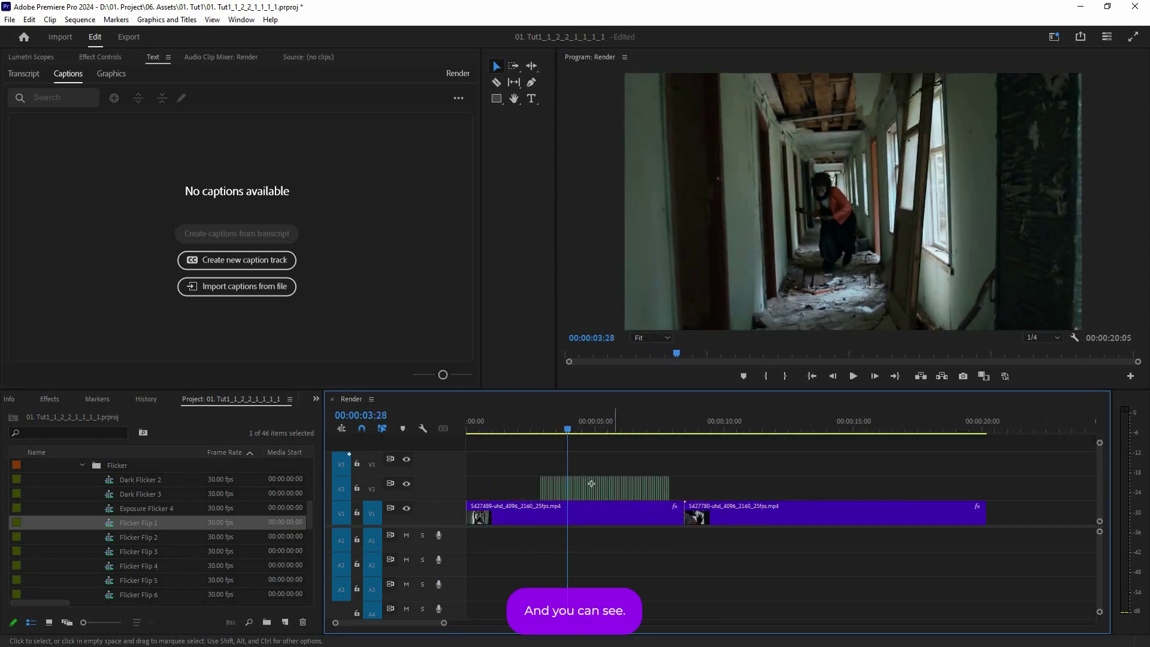
drag(910, 477, 595, 483)
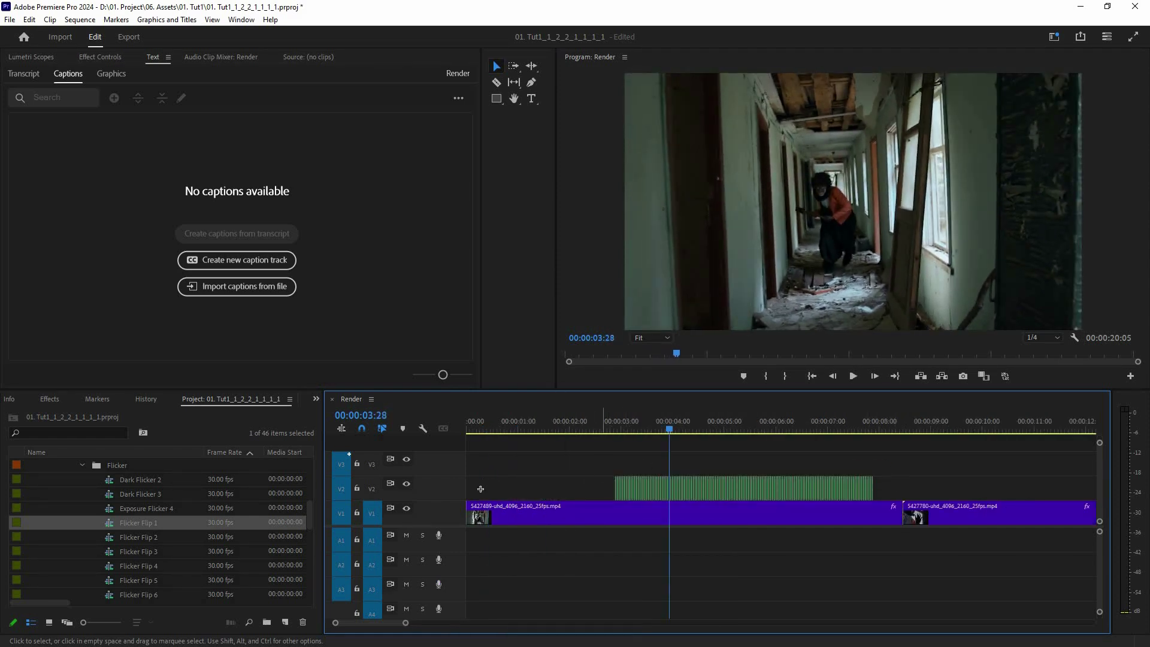
- Select all the Flicker Flip 1 segments on track V2 and delete them
key(minus)
key(minus)
drag(672, 464, 483, 487)
key(Delete)
scroll(99, 519, up, 1)
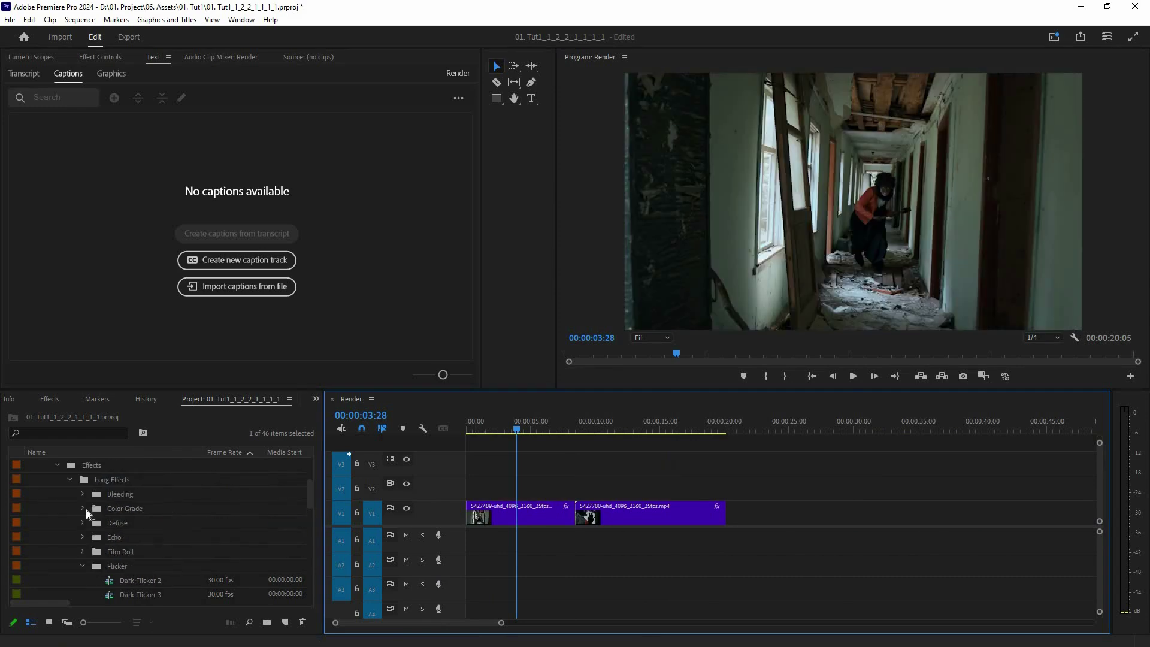
- Try Frame 3 on track V2, move it over the first clip, undo the placement, and collapse the Frames bin
click(84, 508)
click(83, 522)
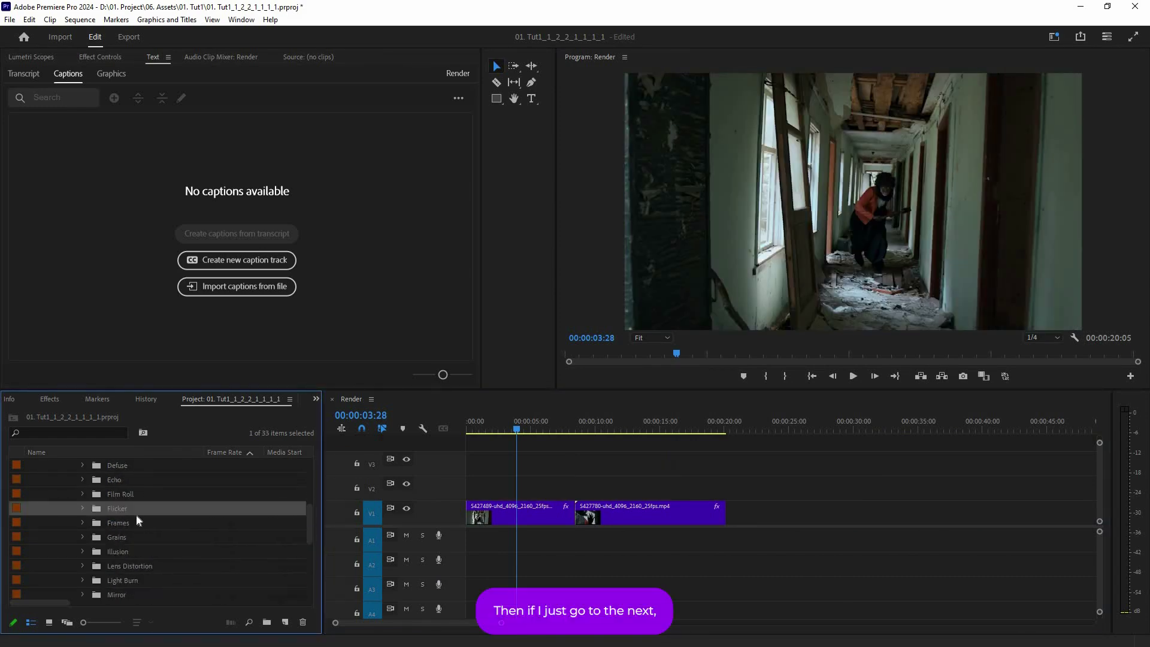
scroll(136, 516, down, 1)
drag(135, 520, 515, 497)
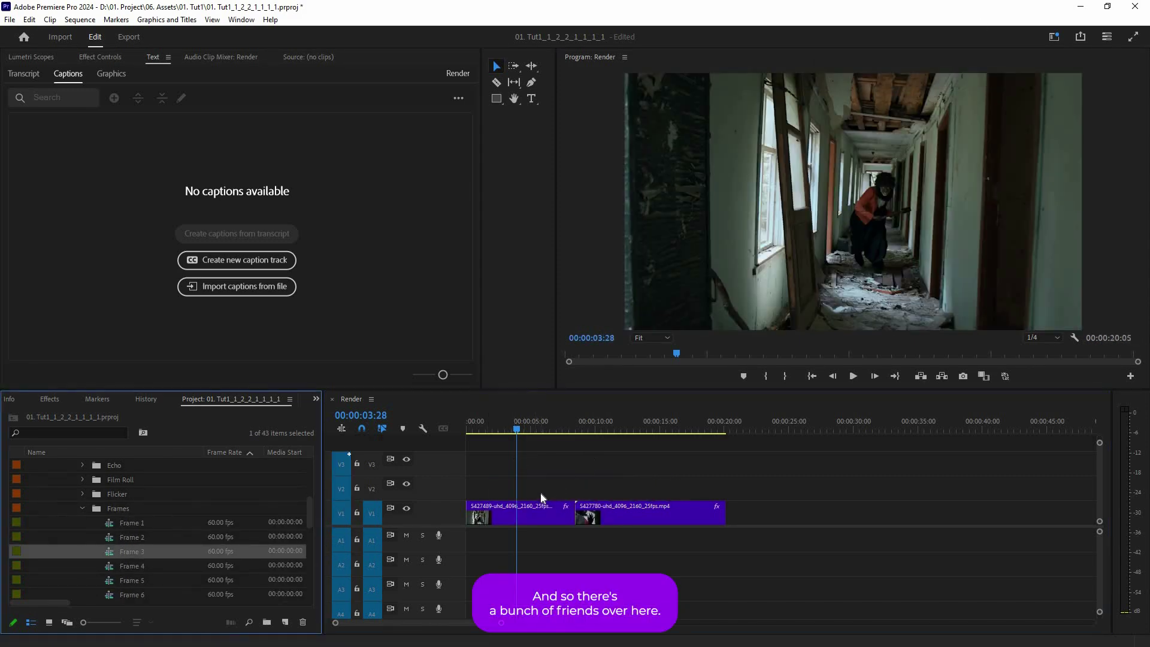
drag(540, 493, 501, 498)
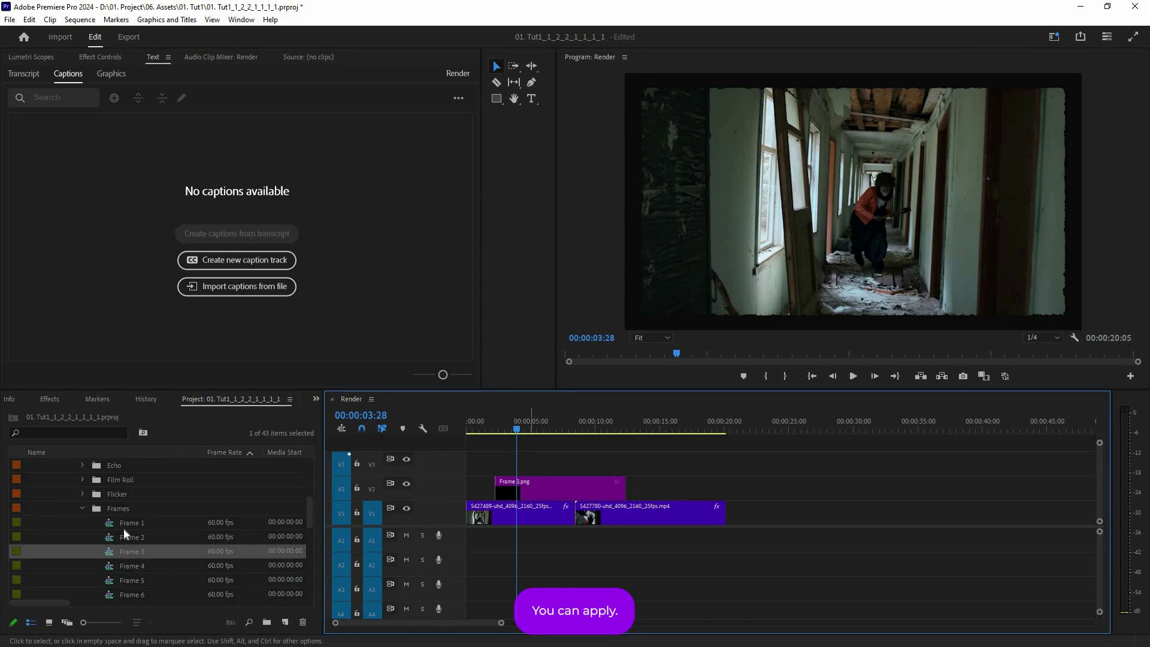
key(ctrl+z)
key(ctrl+z)
click(83, 509)
- Try Grain 1 on track V2 above the clips, inspect the noise in an enlarged preview, and remove it
click(107, 525)
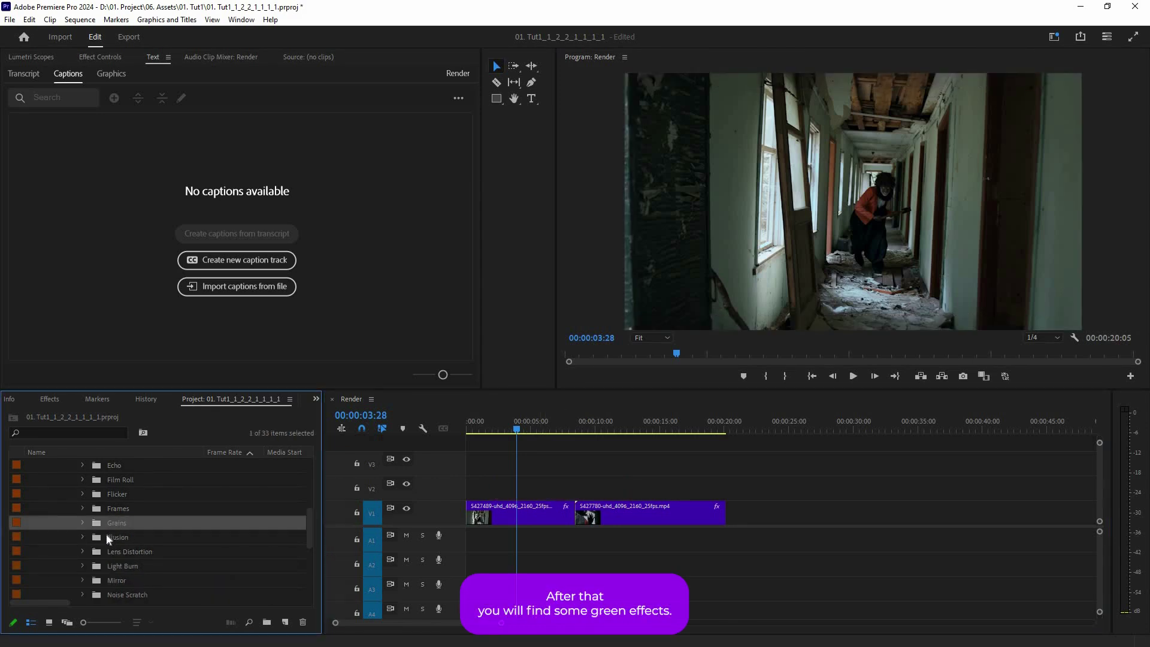
drag(106, 535, 493, 486)
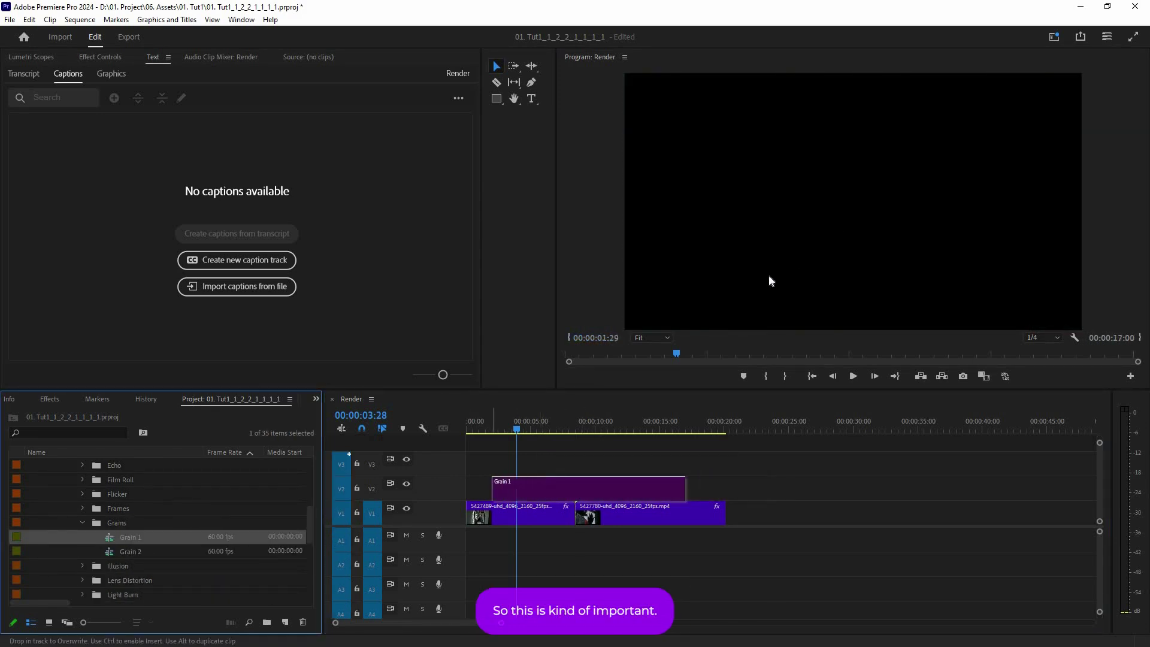
drag(768, 274, 774, 271)
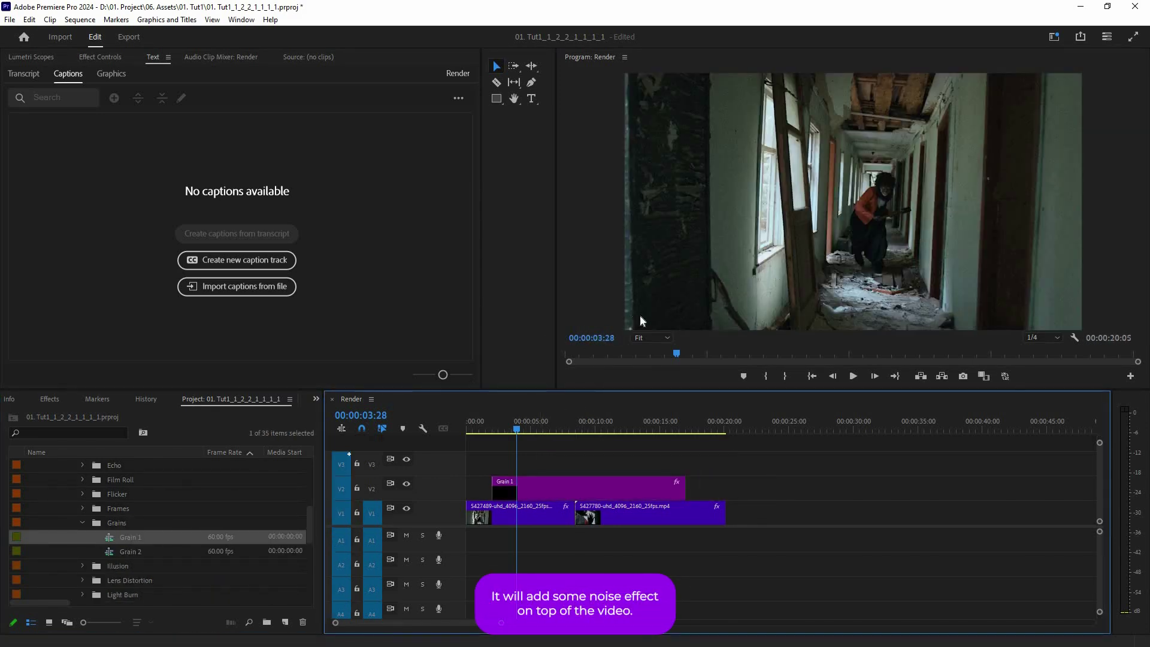
key(grave)
key(grave)
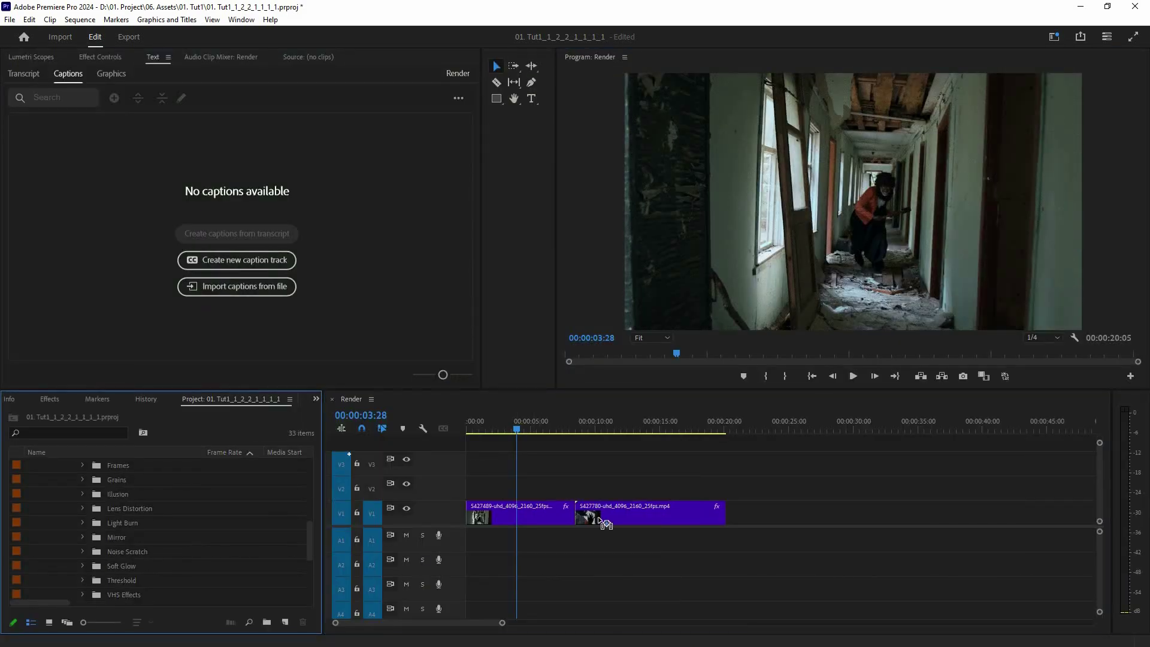
- Try Illusion 1 on track V2 over the first clip, play it back, undo it, and collapse the Illusion bin
drag(598, 517, 515, 487)
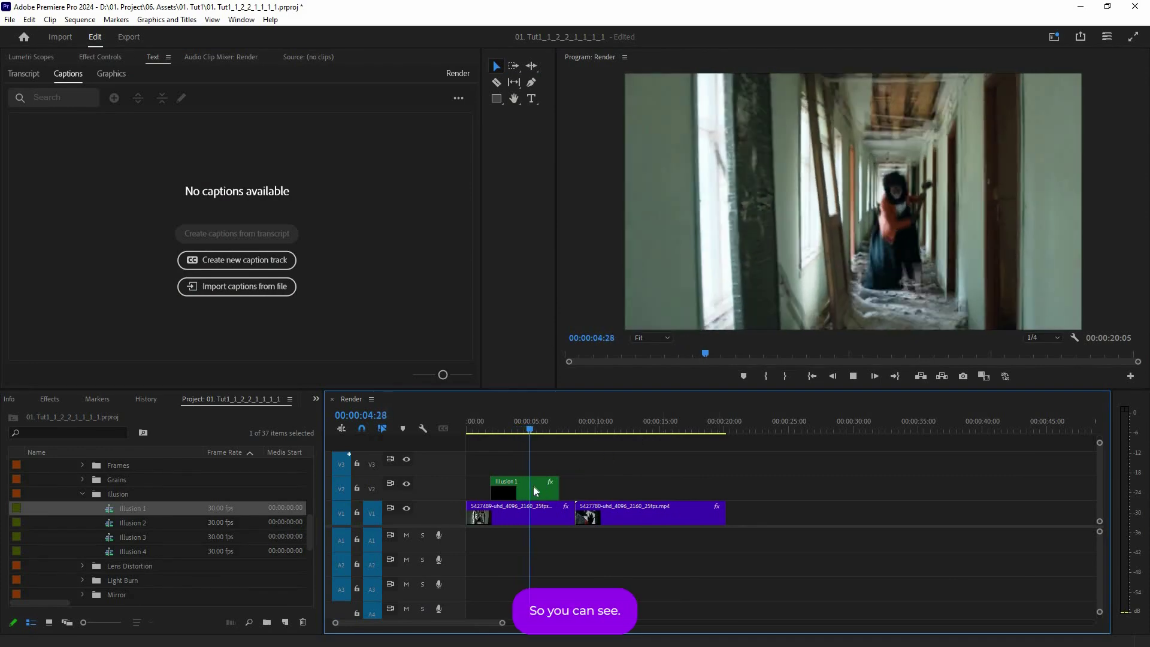
key(space)
key(ctrl+z)
key(ctrl+z)
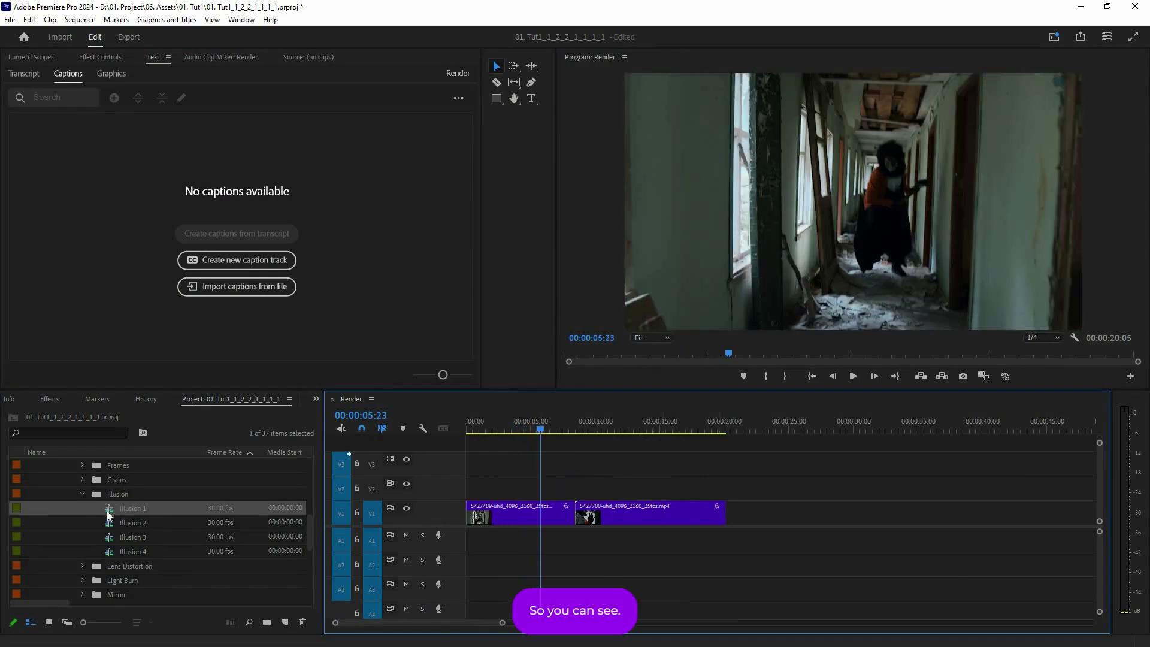
click(82, 494)
- Try Light Burn 4 on track V2, play it back, undo the placement, and collapse the Light Burn bin
click(82, 522)
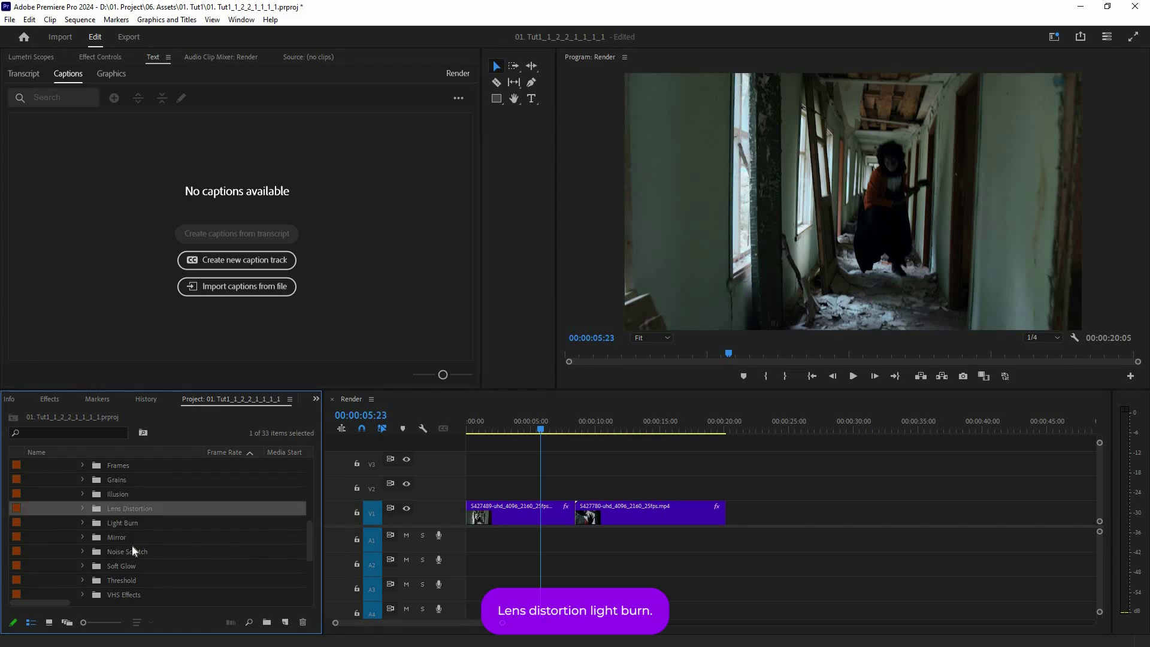
mouse_move(133, 523)
mouse_down()
mouse_move(135, 490)
mouse_move(521, 484)
mouse_move(541, 469)
mouse_move(534, 509)
mouse_move(501, 488)
mouse_up()
key(space)
key(space)
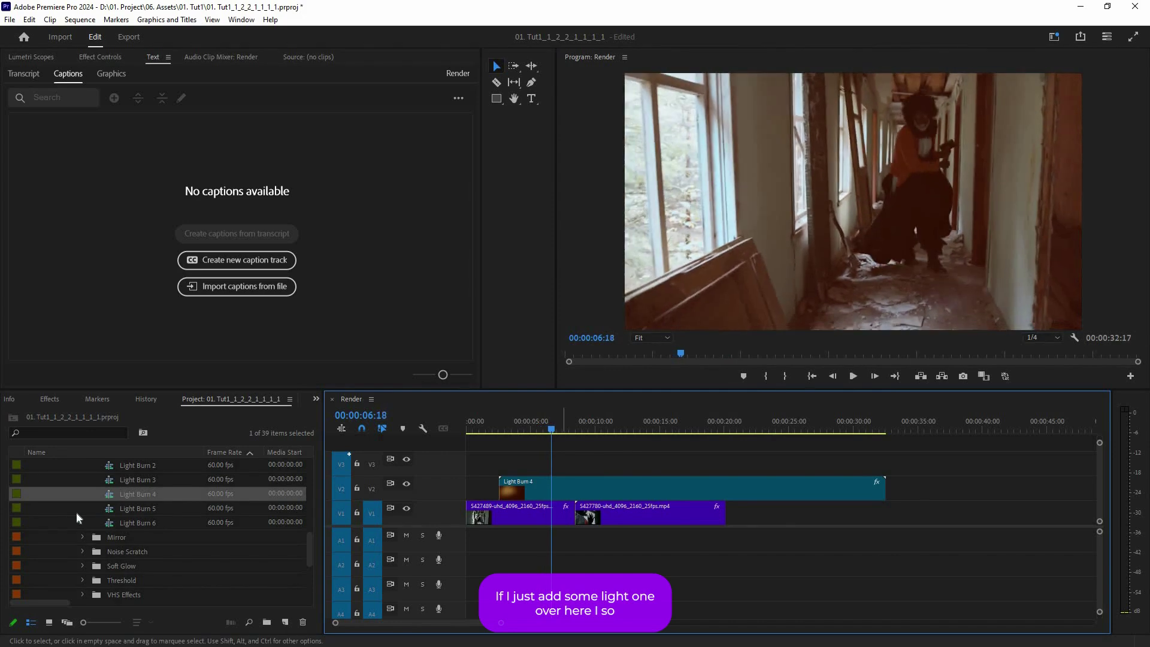
key(ctrl+z)
scroll(97, 520, up, 3)
click(82, 508)
- Try Mirror 2 on track V2 across the cut, play it back, undo it, and collapse the Mirror bin
click(82, 523)
mouse_move(111, 525)
mouse_down()
mouse_move(615, 525)
mouse_move(537, 489)
mouse_move(605, 463)
mouse_up()
drag(124, 551, 537, 489)
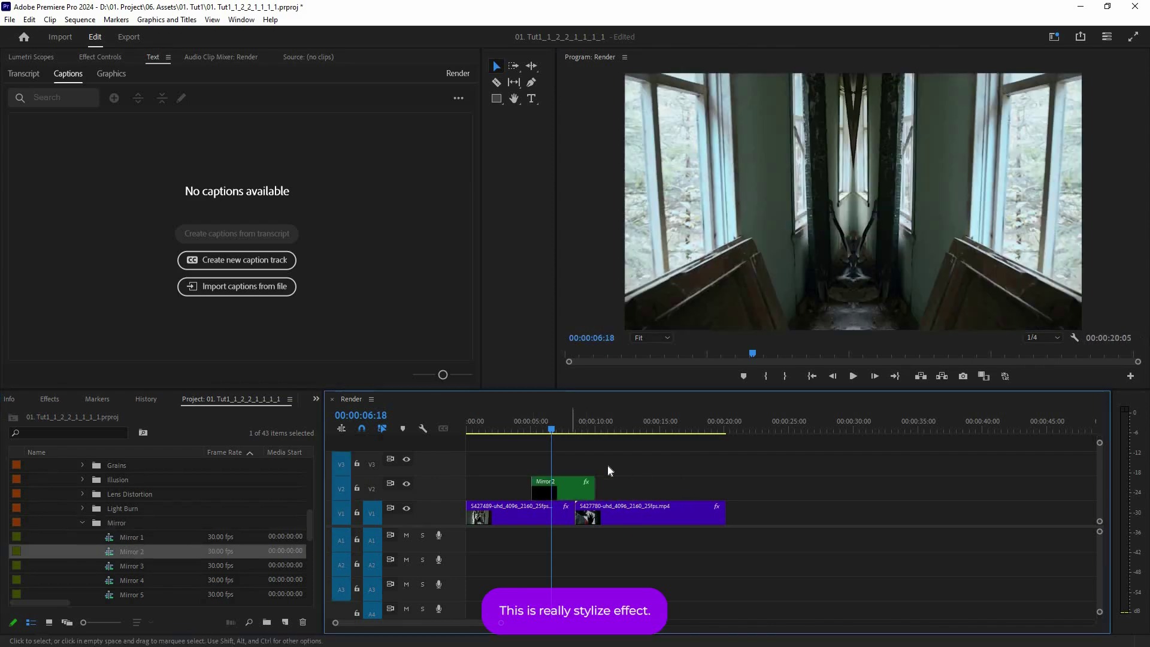
key(space)
key(space)
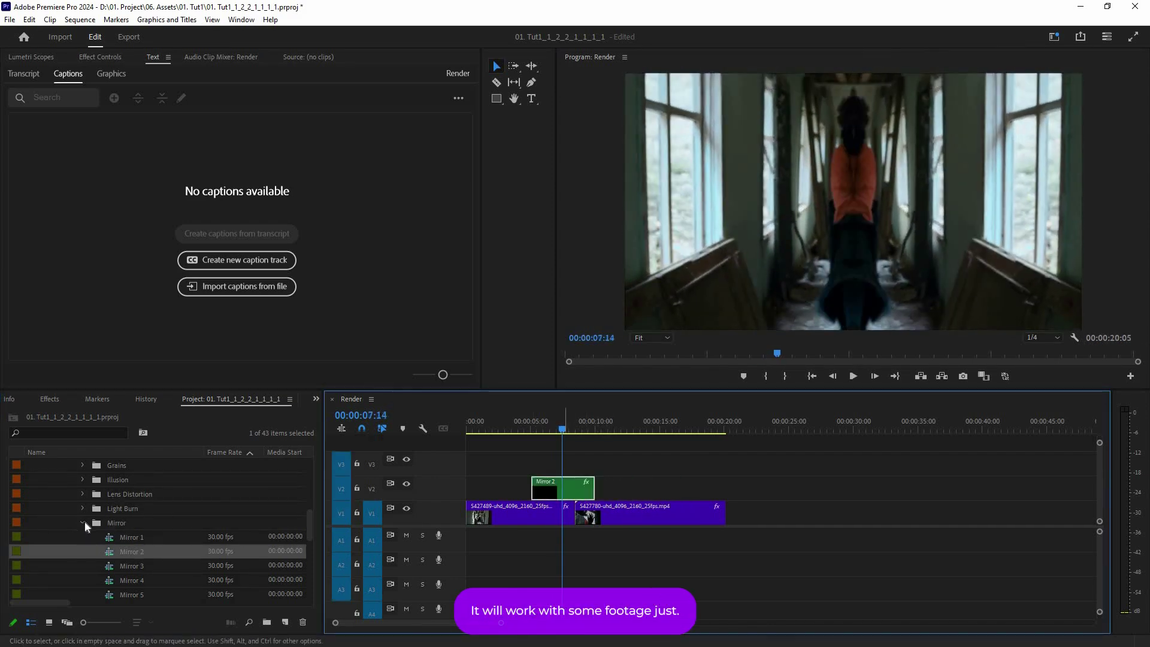
key(ctrl+z)
click(82, 523)
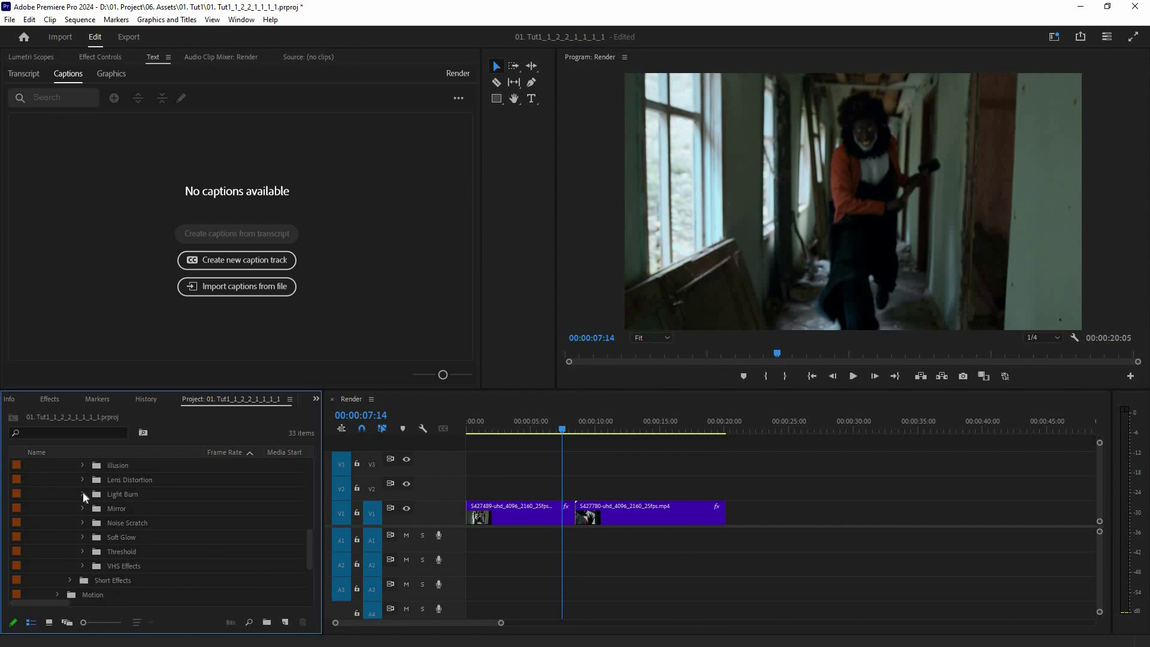
- Place Noise Scratch 2 on track V2 above the clips, preview it, and delete it
click(82, 523)
drag(174, 525, 542, 487)
key(space)
key(space)
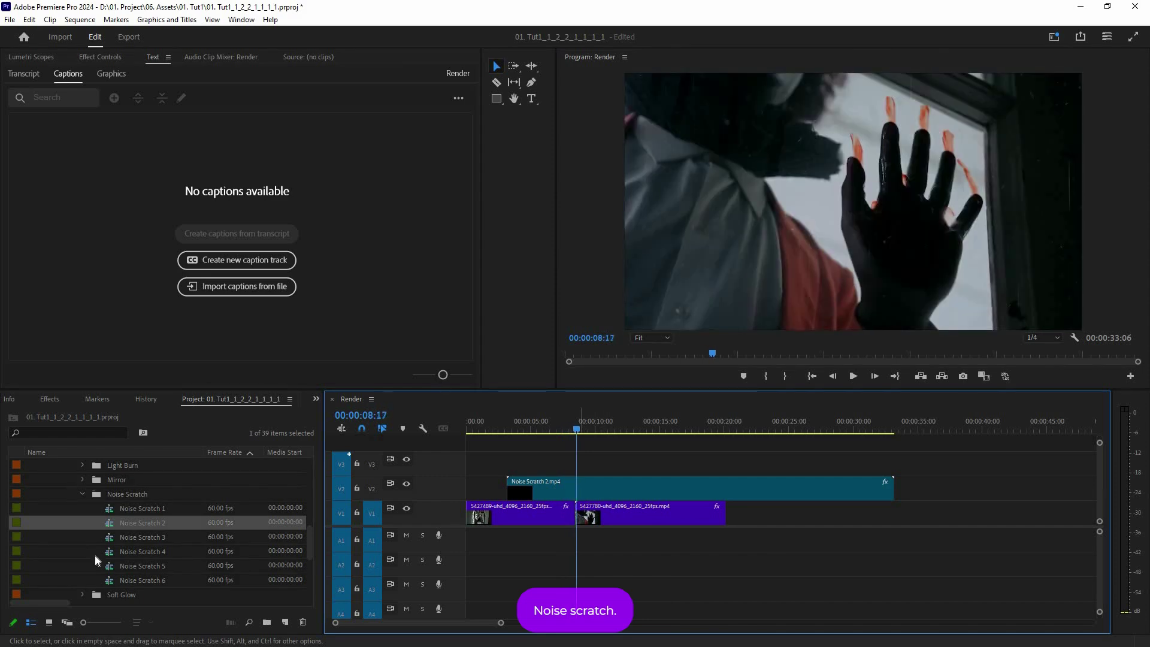
click(569, 497)
key(Delete)
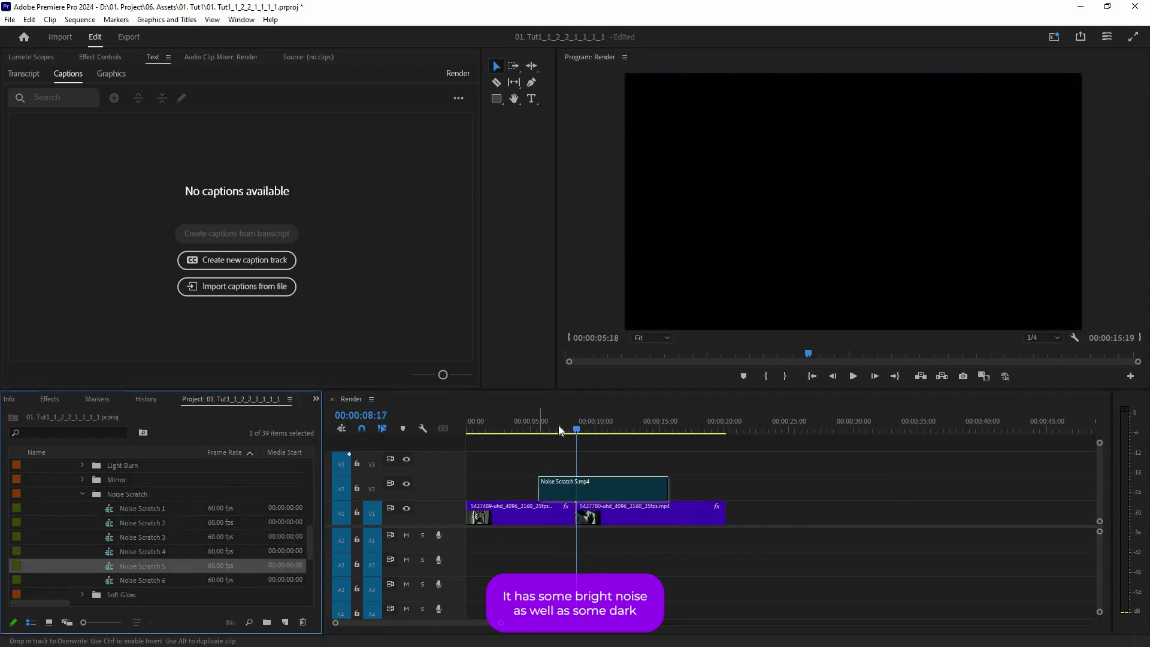
- Try Noise Scratch 5 on track V2, preview it over the footage, delete it, and collapse the Noise Scratch bin
key(space)
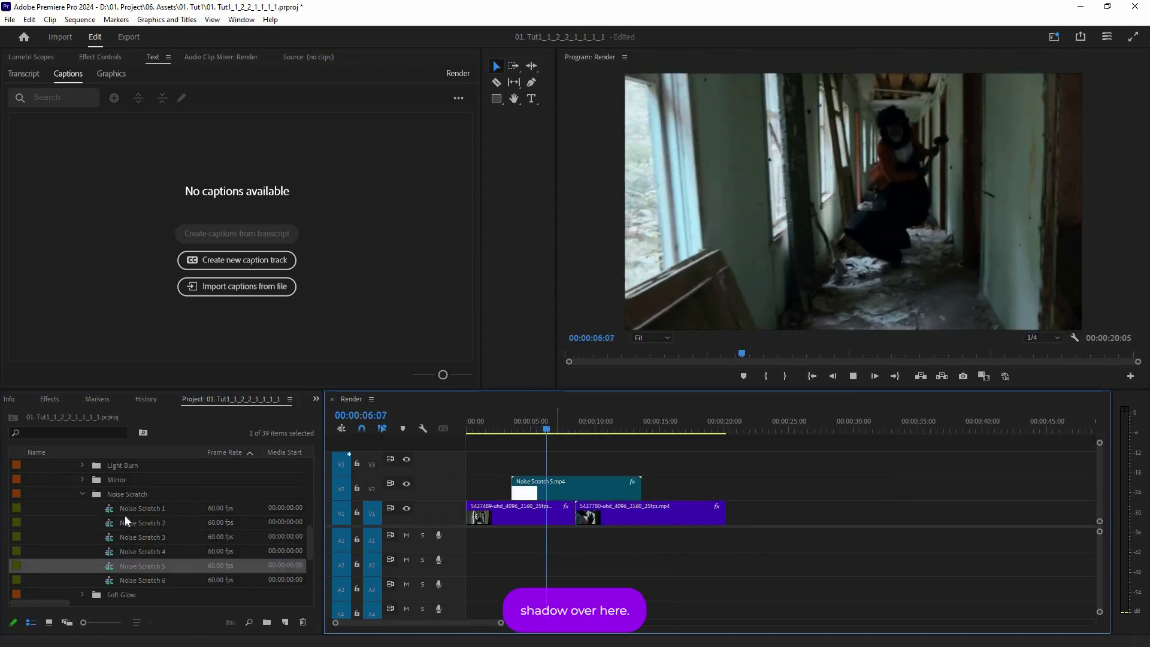
key(space)
key(Delete)
scroll(85, 509, up, 1)
click(82, 508)
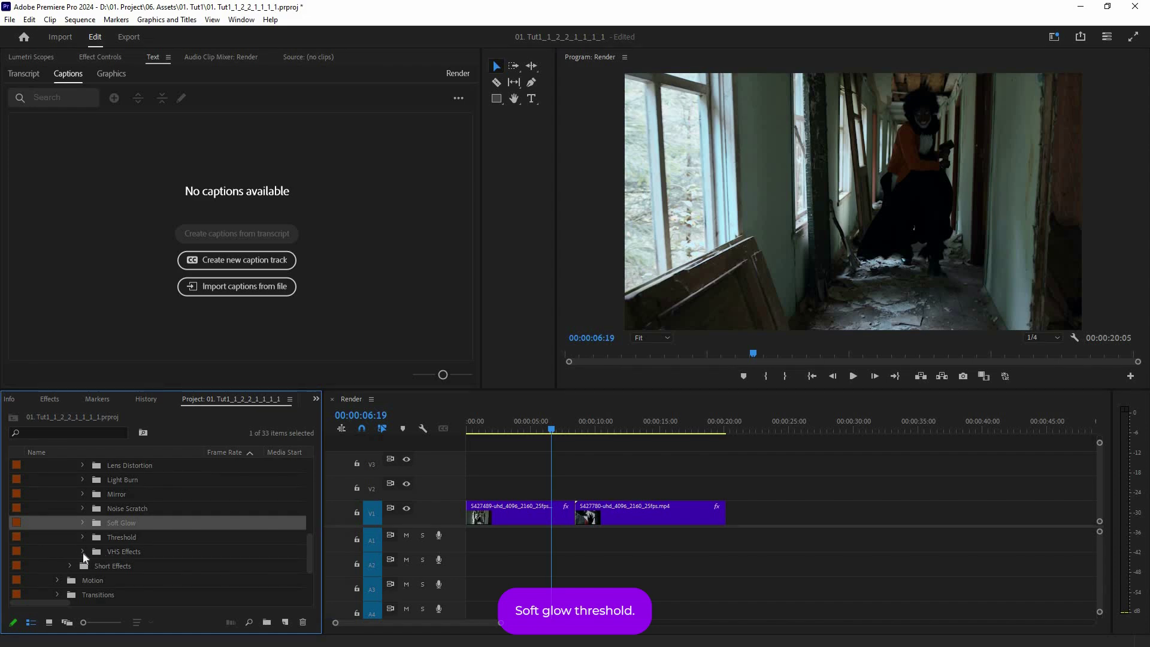
- Try VHS Effect 3 above the footage, remove it, and collapse the VHS Effects bin
click(118, 550)
click(82, 551)
drag(137, 508, 545, 485)
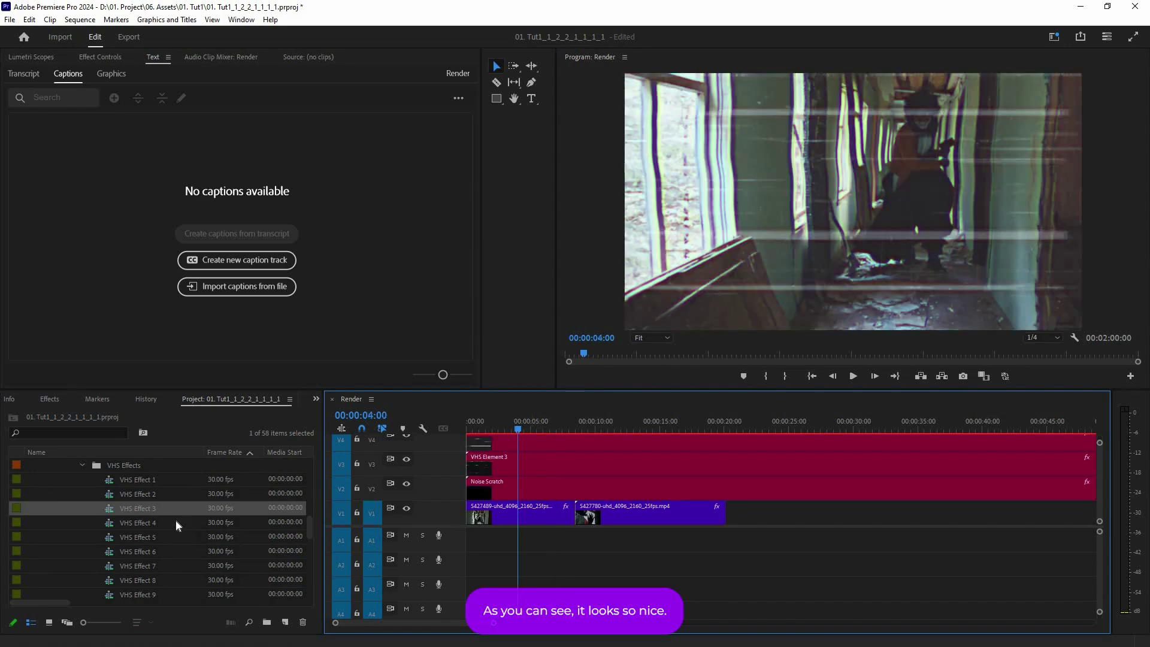
scroll(157, 572, down, 4)
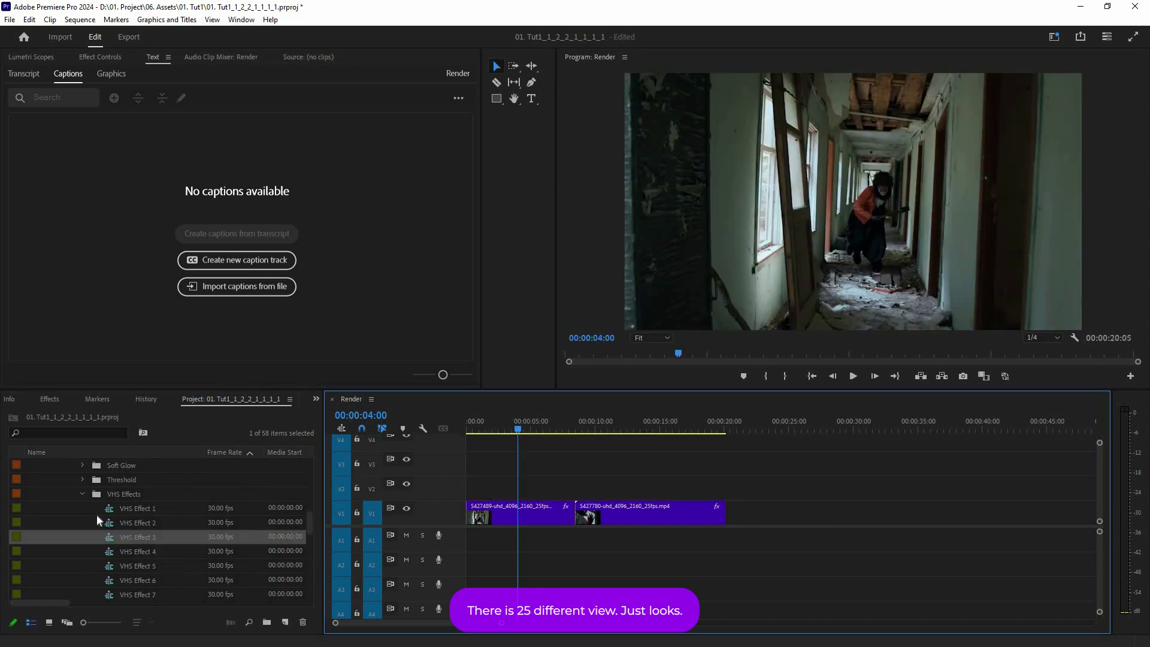
click(83, 493)
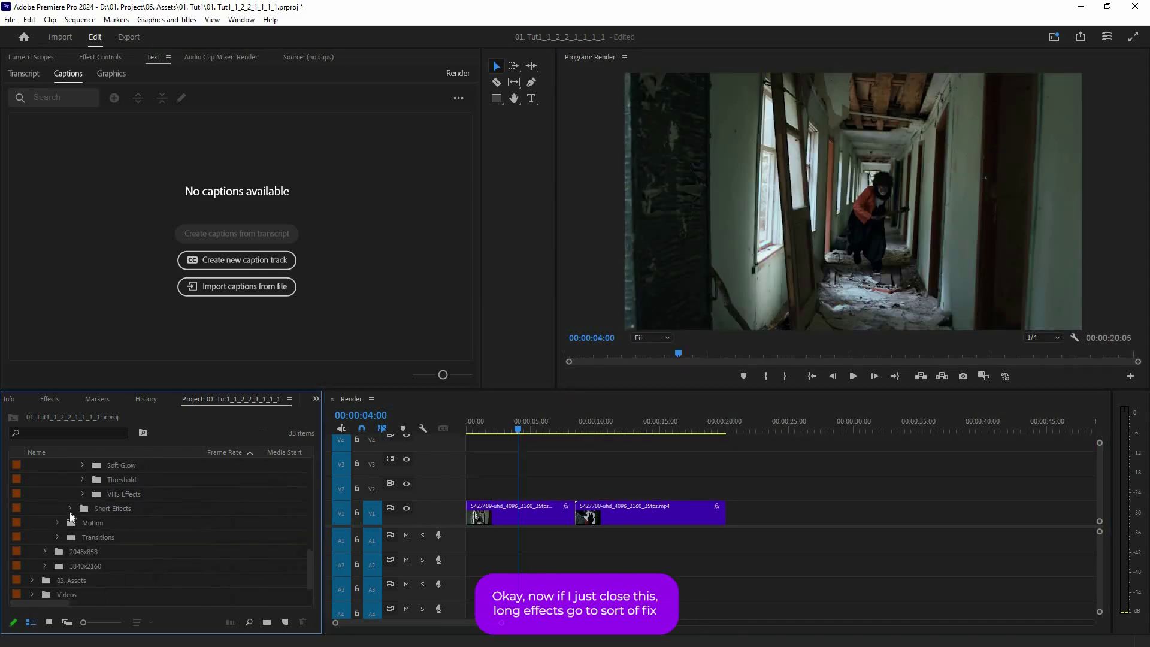
- Collapse the Long Effects bin and expand Short Effects down to the Blur Hit - SHORT presets
scroll(68, 520, up, 6)
click(70, 523)
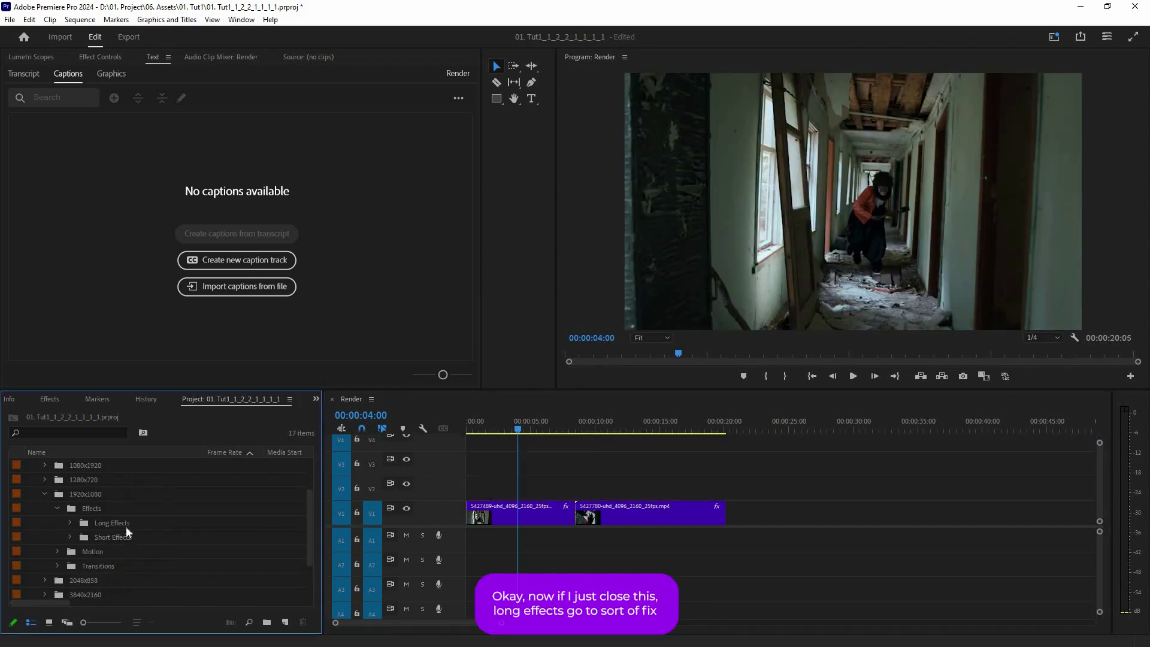
click(70, 538)
scroll(129, 511, down, 1)
scroll(129, 509, down, 2)
click(83, 508)
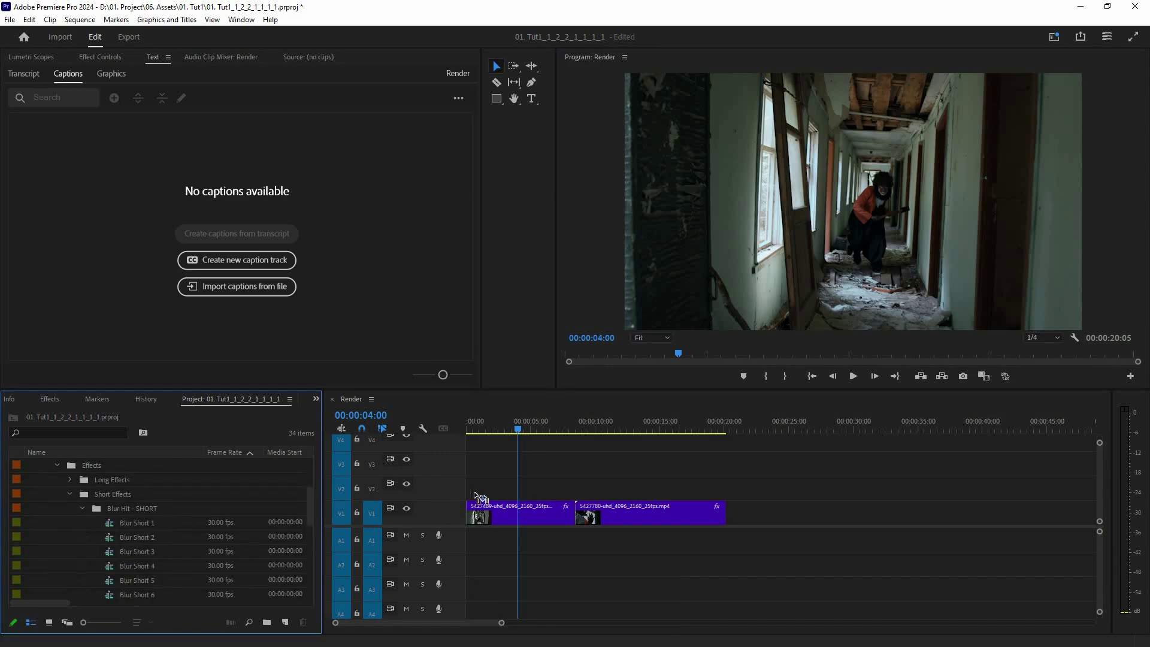
- Place Blur Short 3 on track V2 and move it close to the start of the first clip
scroll(137, 509, down, 3)
drag(138, 508, 492, 486)
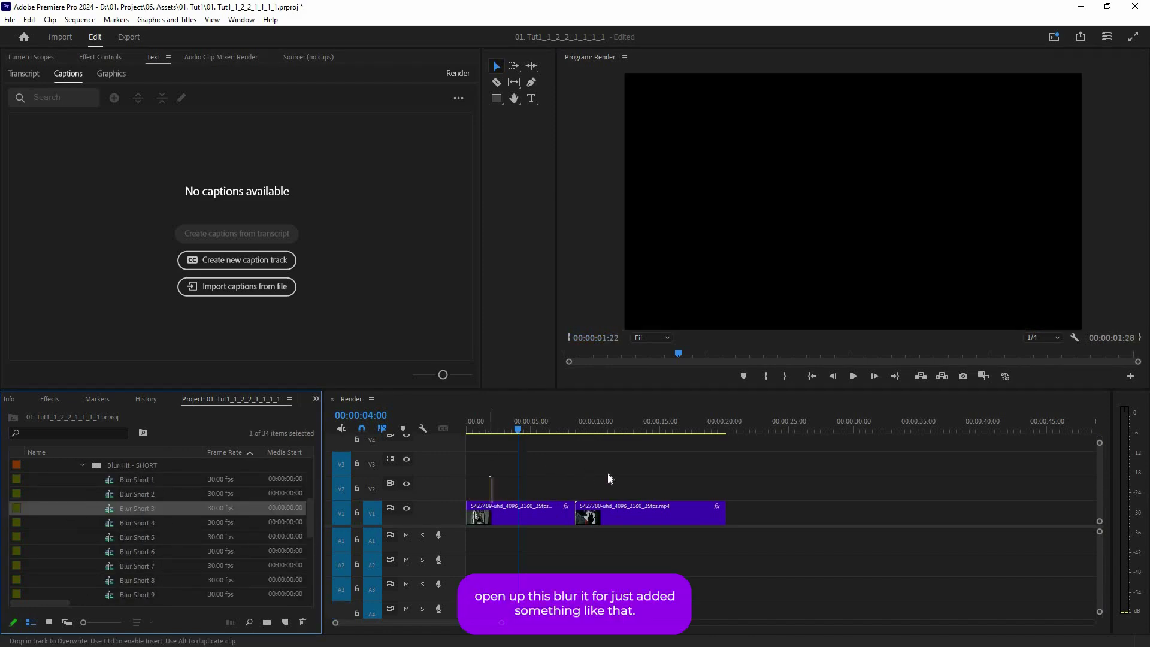
key(shift+Left)
key(shift+Left)
key(shift+Left)
key(shift+Left)
key(shift+Left)
key(shift+Left)
key(shift+Left)
key(shift+Left)
key(shift+Left)
key(shift+Left)
key(shift+Left)
key(shift+Left)
key(shift+Left)
key(shift+Left)
key(shift+Left)
key(shift+Left)
key(shift+Left)
key(shift+Left)
key(shift+Left)
key(equal)
key(equal)
key(equal)
drag(771, 441, 504, 492)
click(504, 492)
drag(657, 490, 502, 489)
- Place Blur Short 6 and Blur Short 9 one after the other on track V3 above the first clip
drag(157, 553, 535, 464)
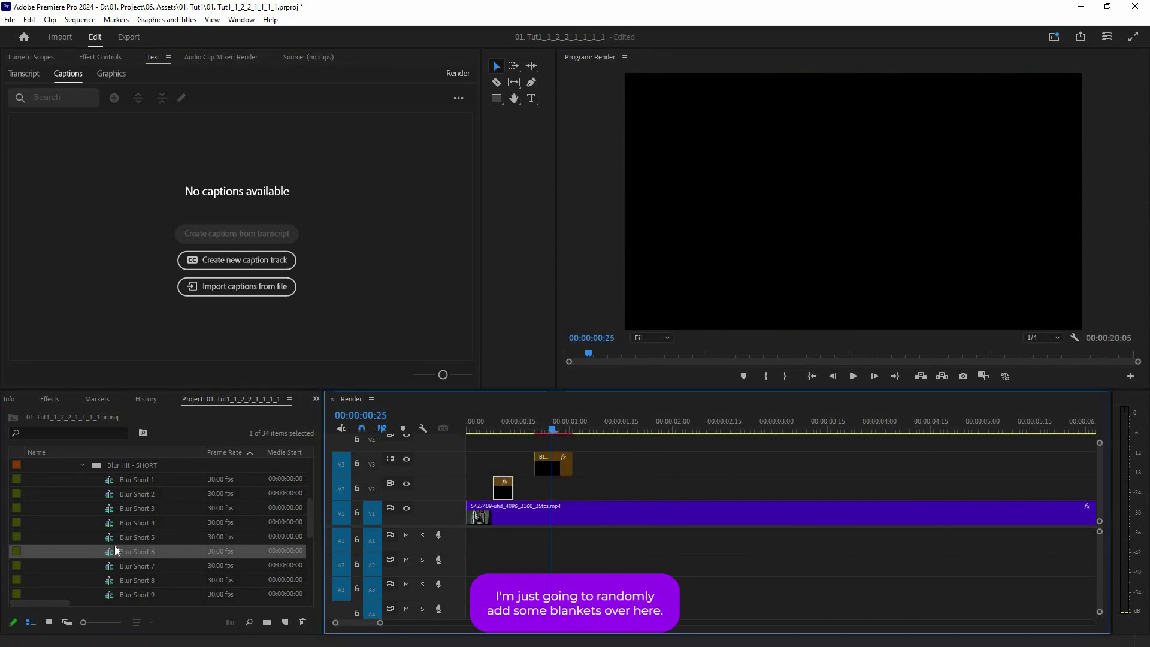
scroll(113, 546, down, 3)
drag(90, 550, 614, 464)
scroll(131, 546, down, 1)
scroll(131, 546, down, 1)
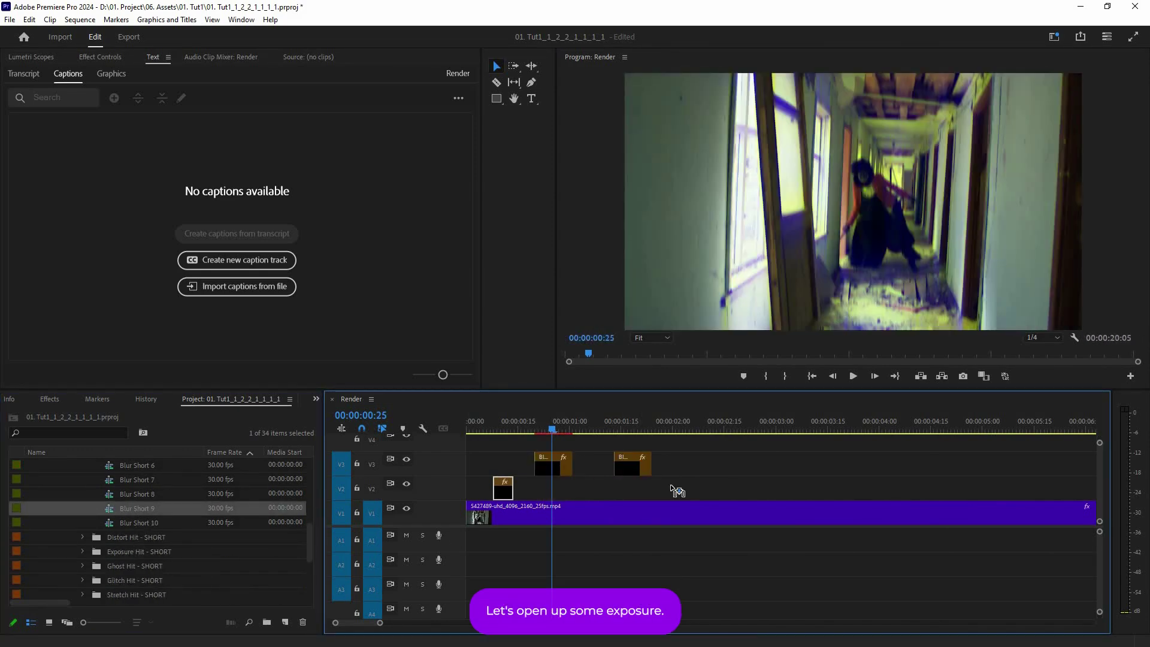
- Place Exposure Short 3 after the blur hits on track V3 and another Exposure Short near the sequence start
click(82, 552)
scroll(138, 551, down, 2)
drag(141, 538, 680, 464)
drag(482, 467, 482, 466)
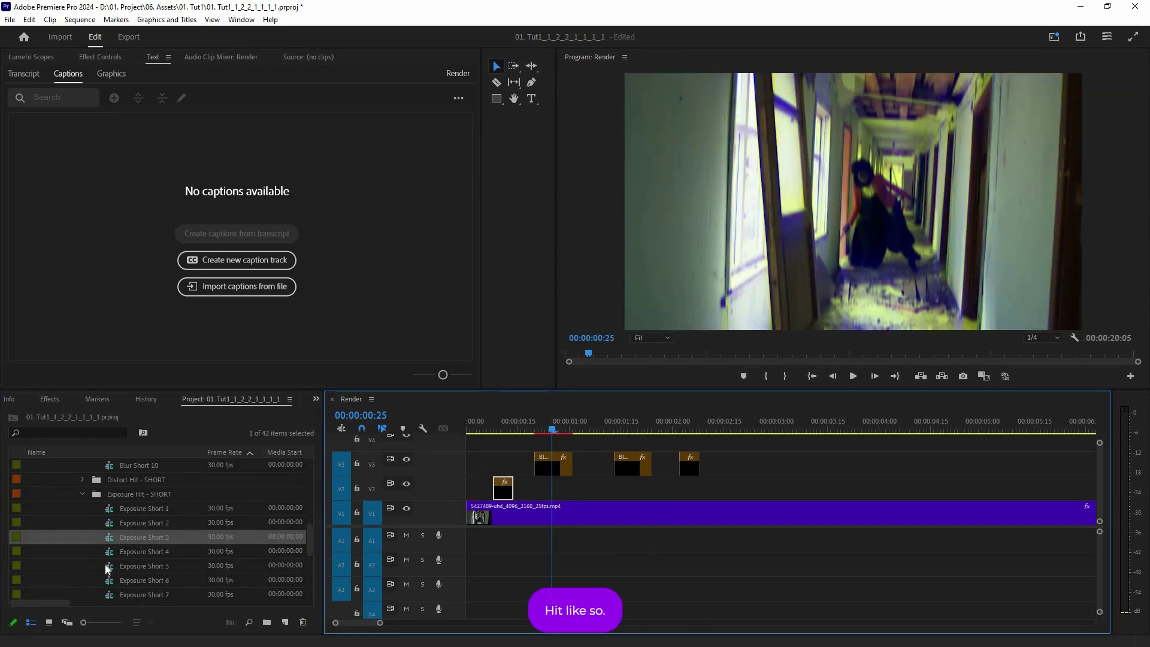
scroll(131, 567, down, 3)
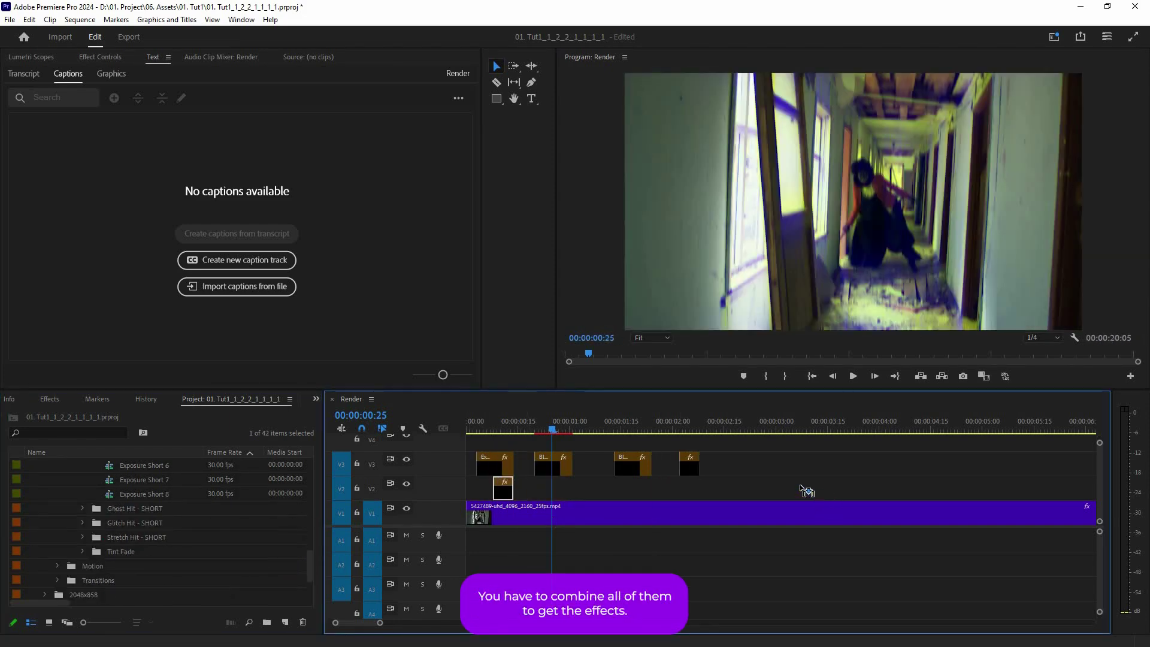
- Place Stretch Hit Short 2 at about 3 seconds on track V2 and Ghost Hit Short 2 just before it
click(82, 537)
drag(111, 566, 784, 488)
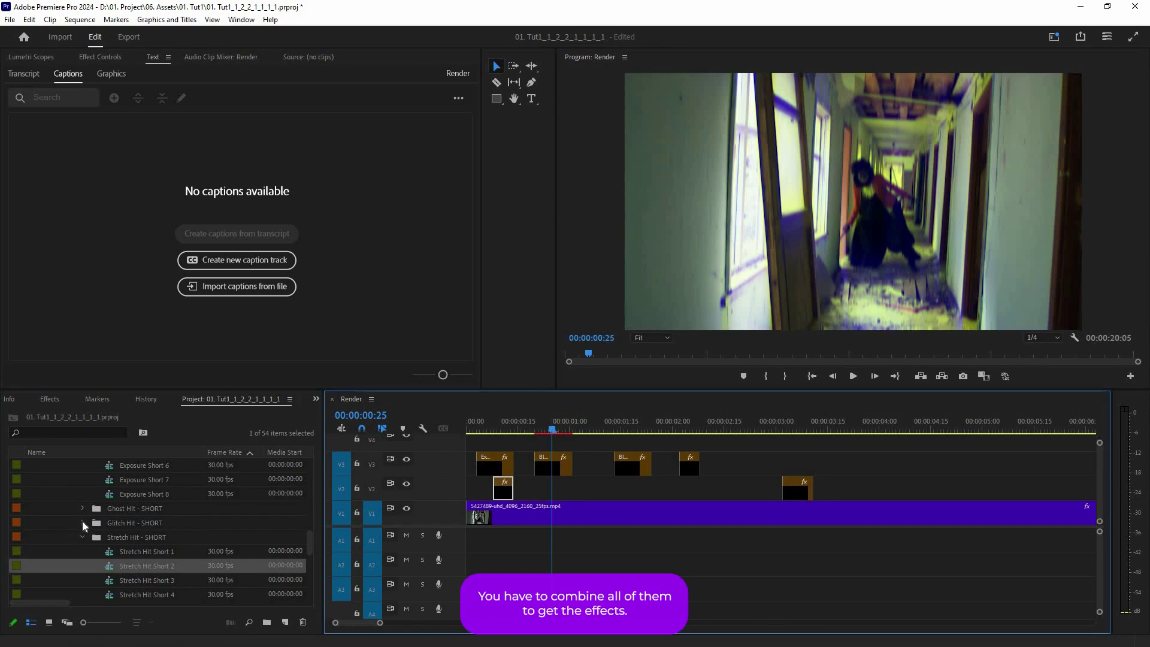
click(82, 523)
drag(133, 537, 753, 498)
click(82, 523)
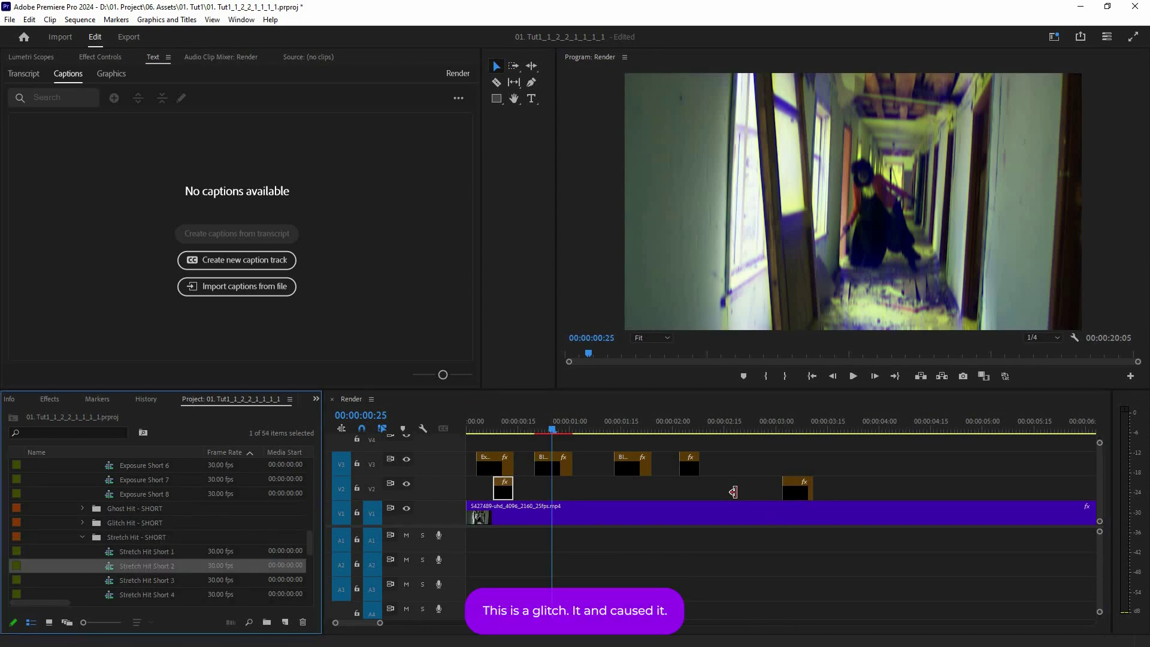
click(82, 507)
drag(111, 537, 739, 489)
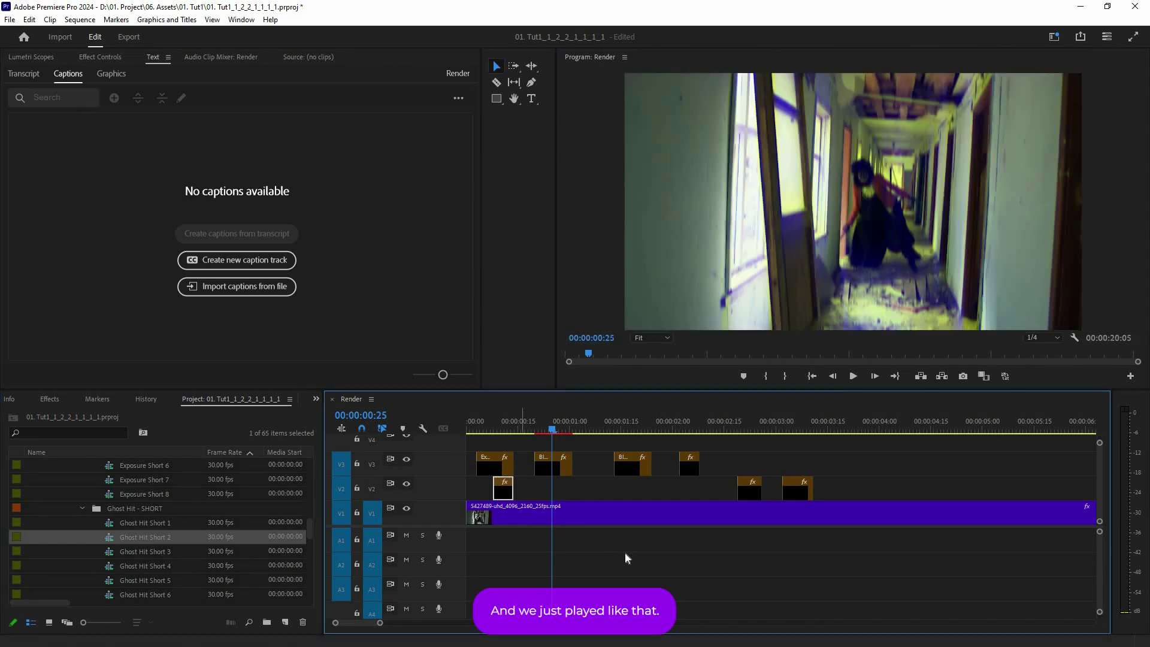
- Play back the combined short hit effects over the first clip and delete them all from V2 and V3
key(space)
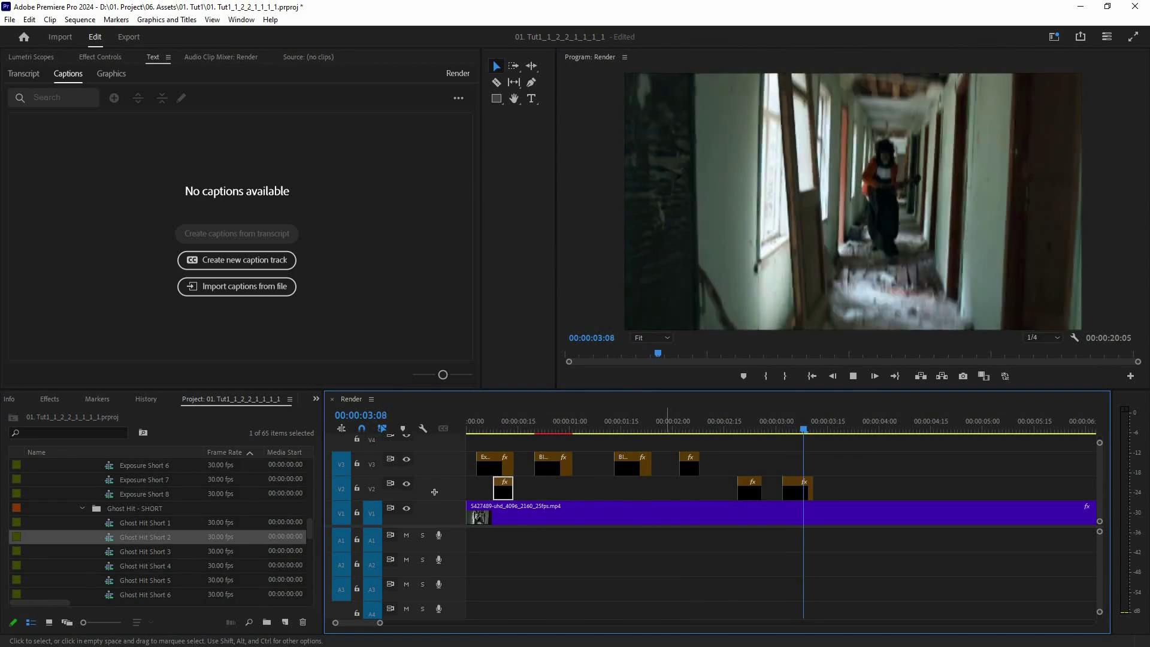
key(space)
key(Delete)
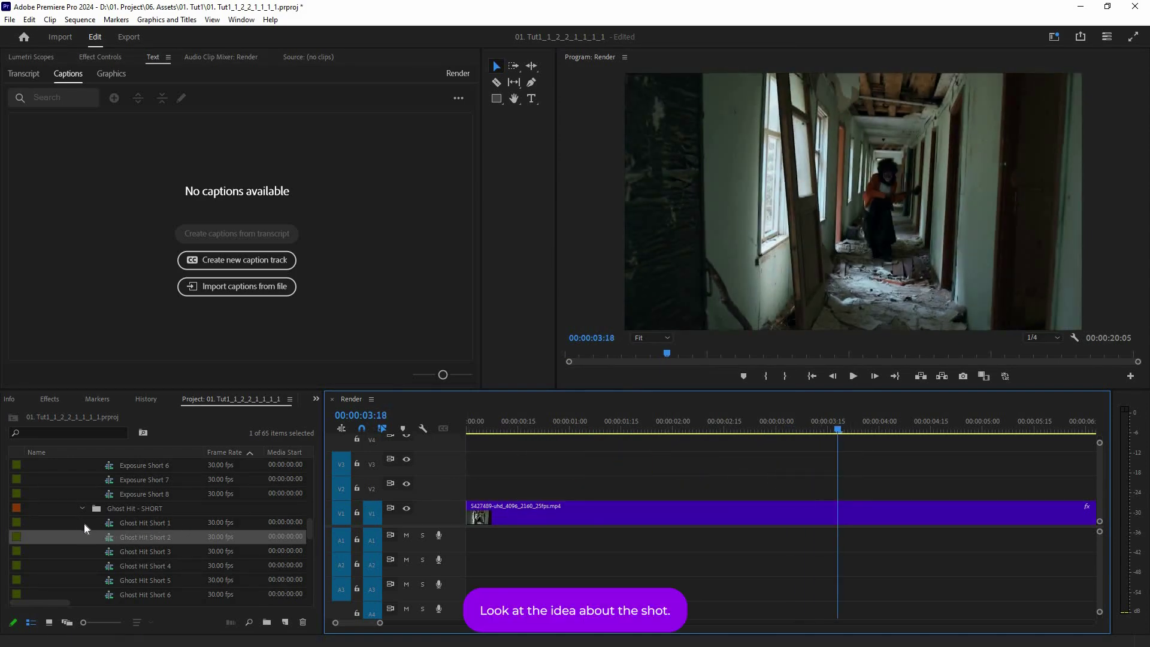
- Collapse all the expanded hit bins inside the Short Effects bin
scroll(85, 523, up, 1)
click(82, 523)
scroll(80, 533, up, 7)
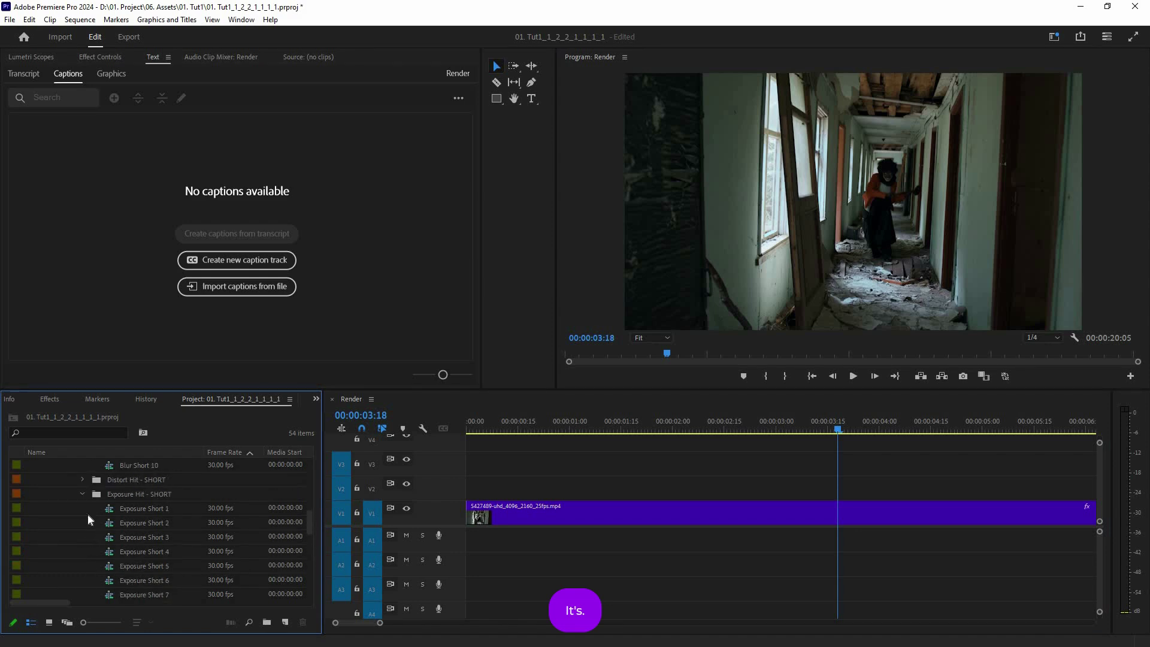
click(83, 494)
scroll(90, 503, down, 1)
click(82, 509)
scroll(88, 494, up, 7)
click(83, 509)
scroll(71, 502, up, 1)
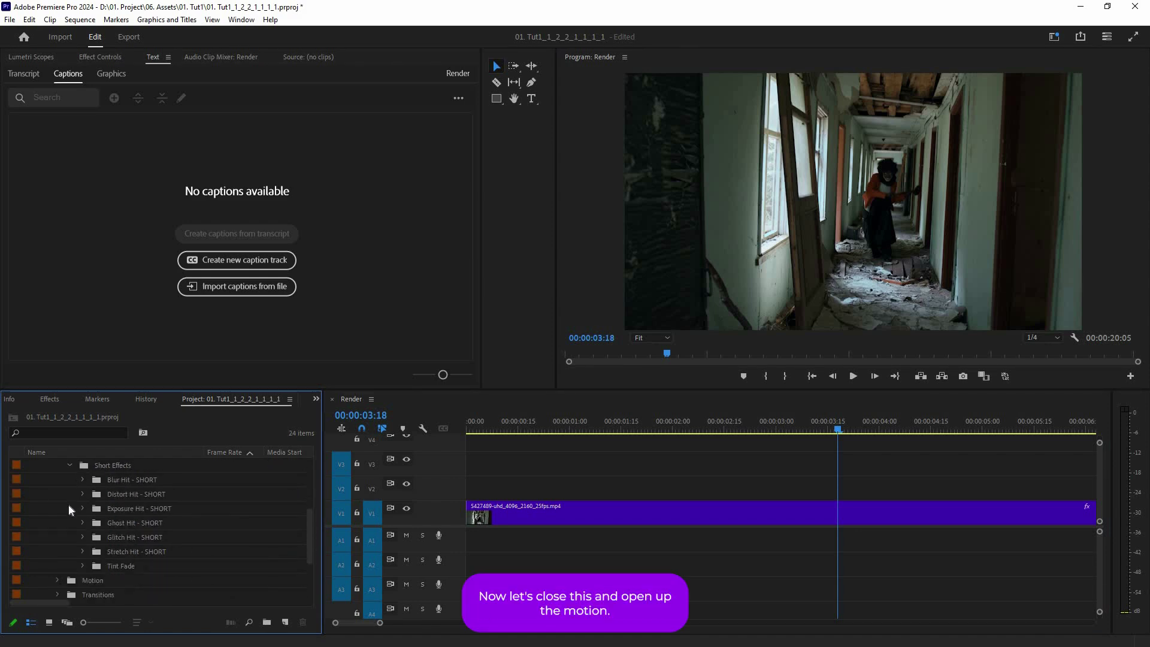
- Collapse the Effects bin and expand the Motion bin with its Motion - LONG bin
click(70, 509)
click(57, 480)
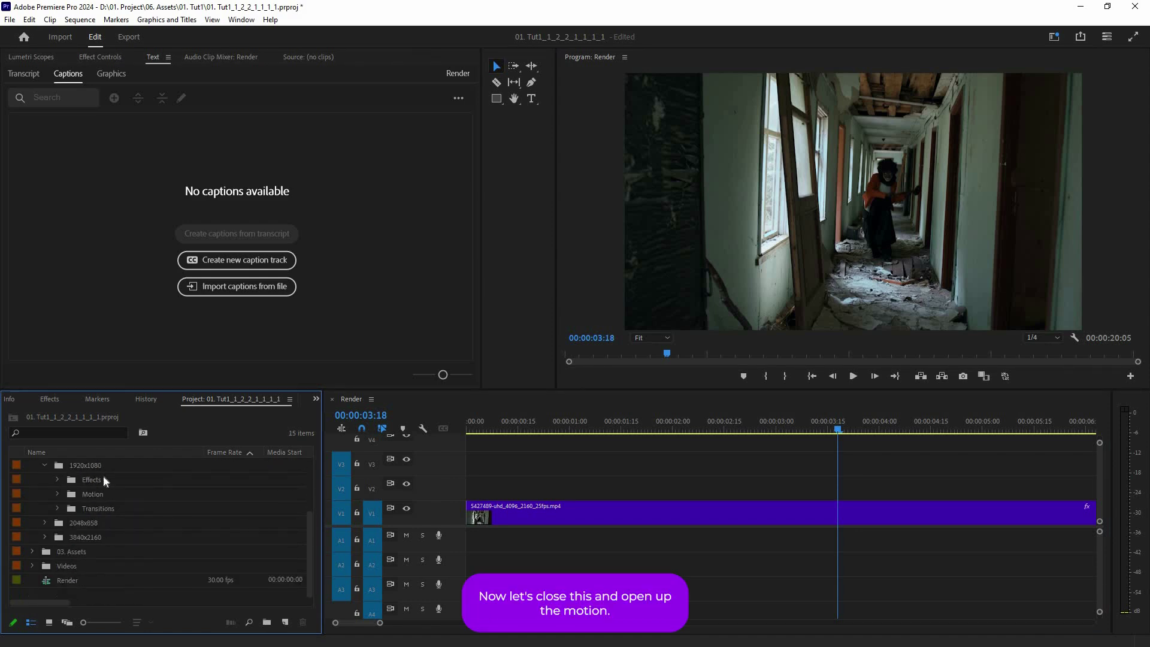
click(57, 495)
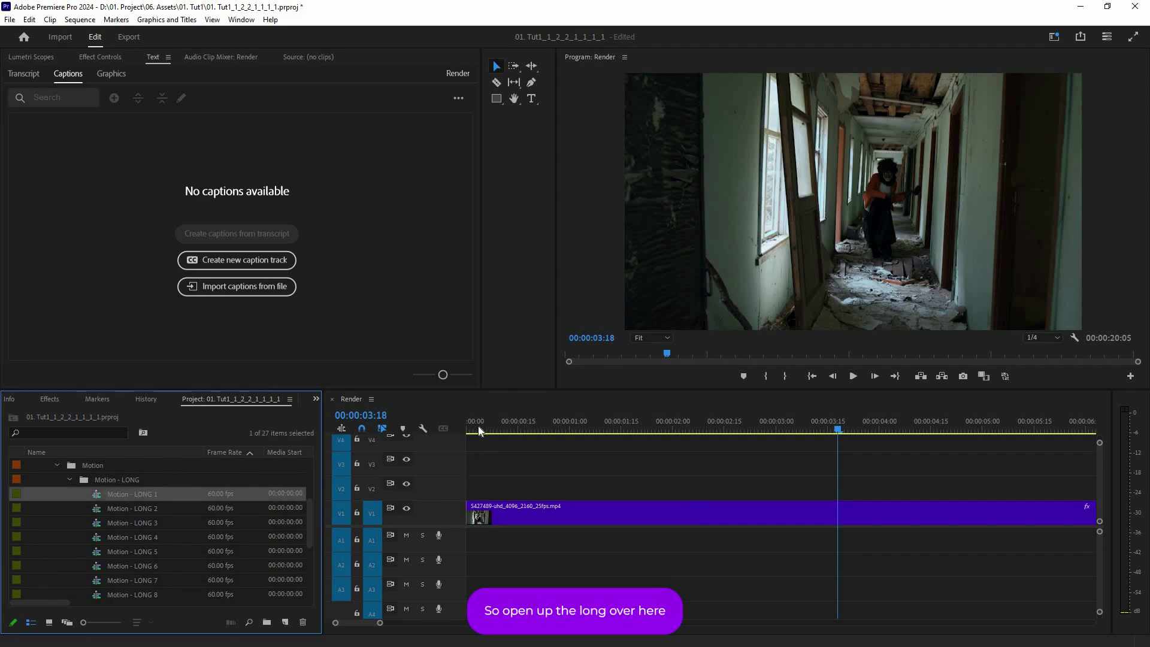
- Try Motion - LONG 1 on track V2 from the sequence start by playing it back, and delete it
drag(132, 493, 479, 488)
key(Home)
key(space)
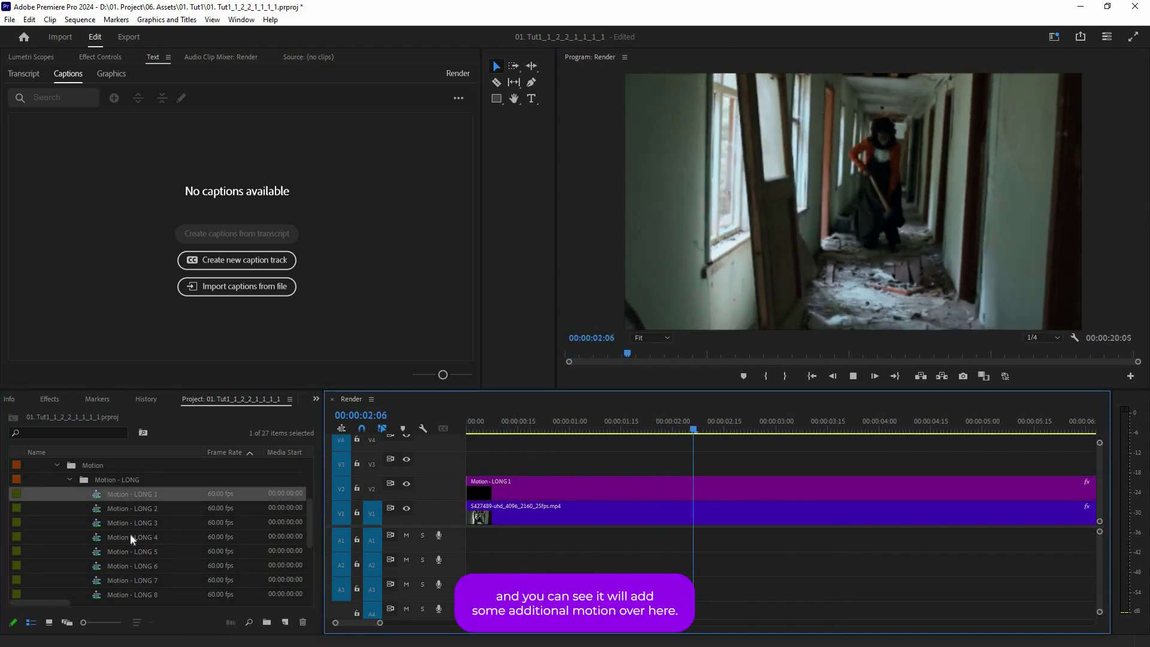
key(space)
key(Delete)
- Play back Motion - LONG 10 over the first clip on track V2 and delete it
scroll(173, 530, down, 3)
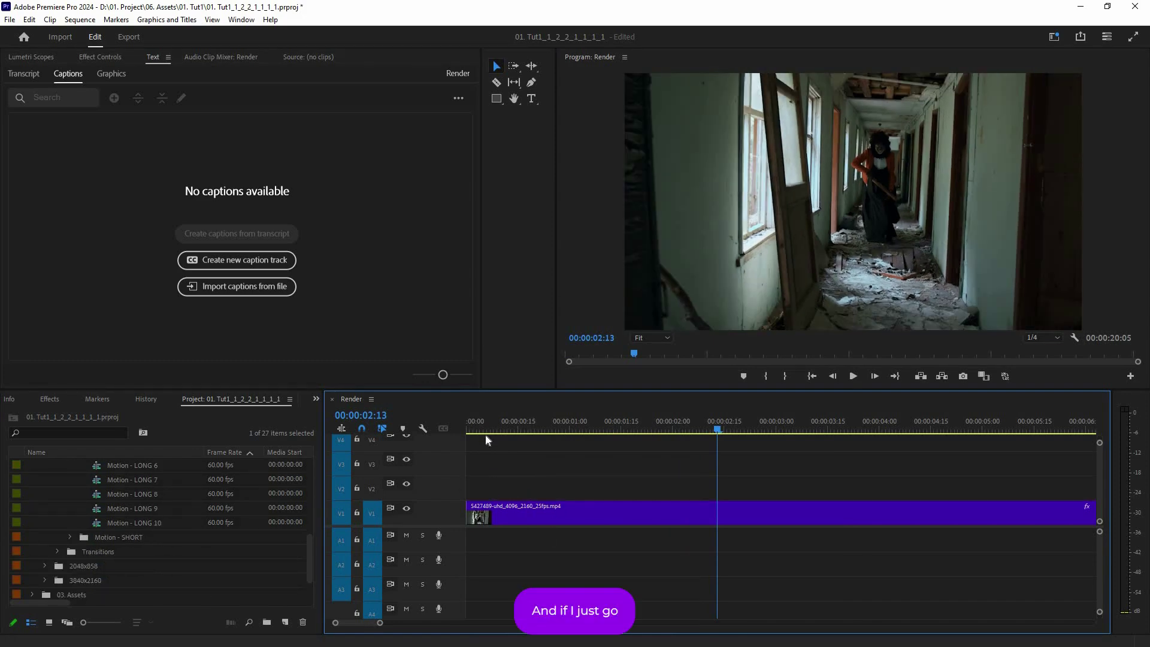
drag(134, 523, 531, 484)
key(Home)
key(space)
key(space)
click(552, 486)
key(Delete)
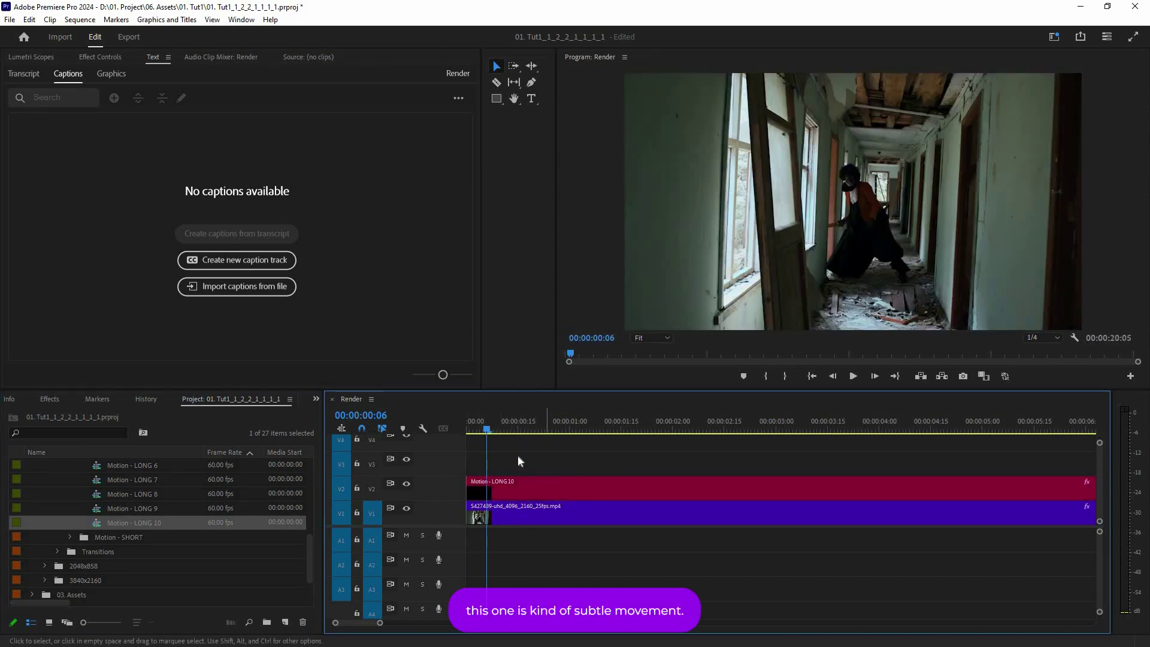
key(space)
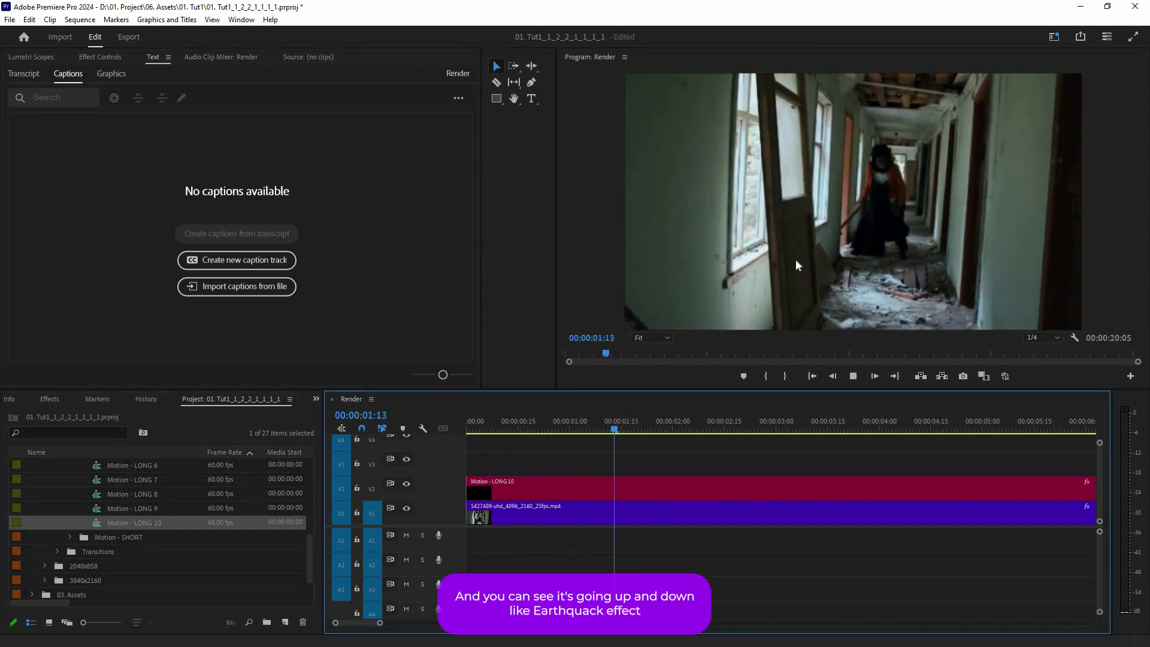
key(space)
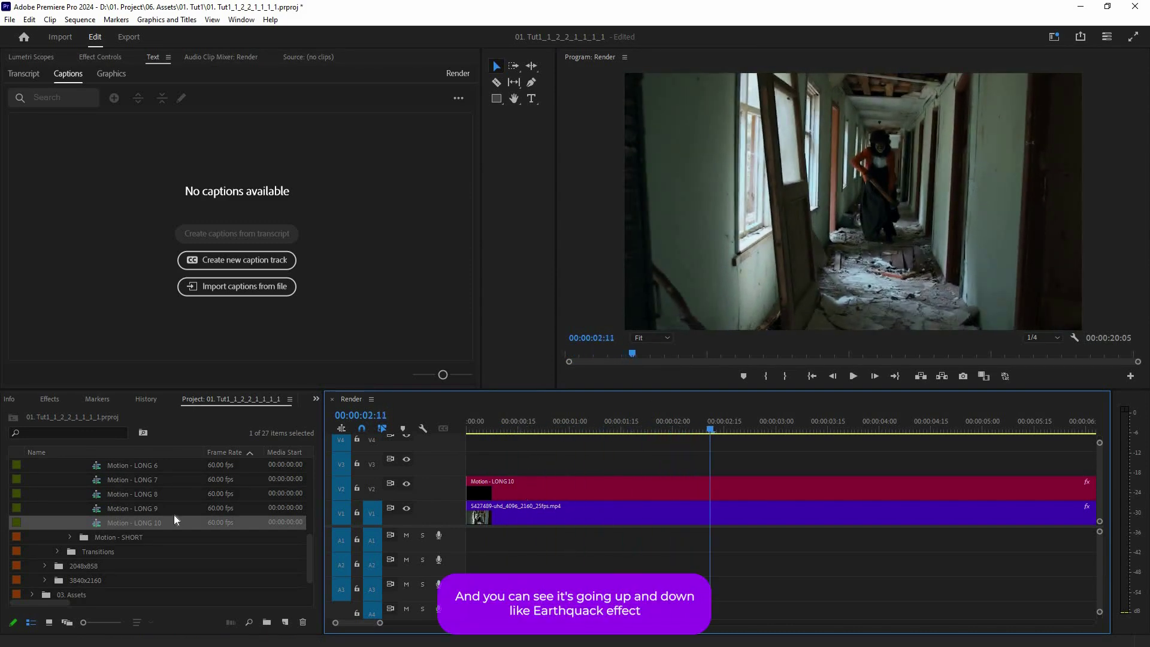
click(479, 486)
key(Delete)
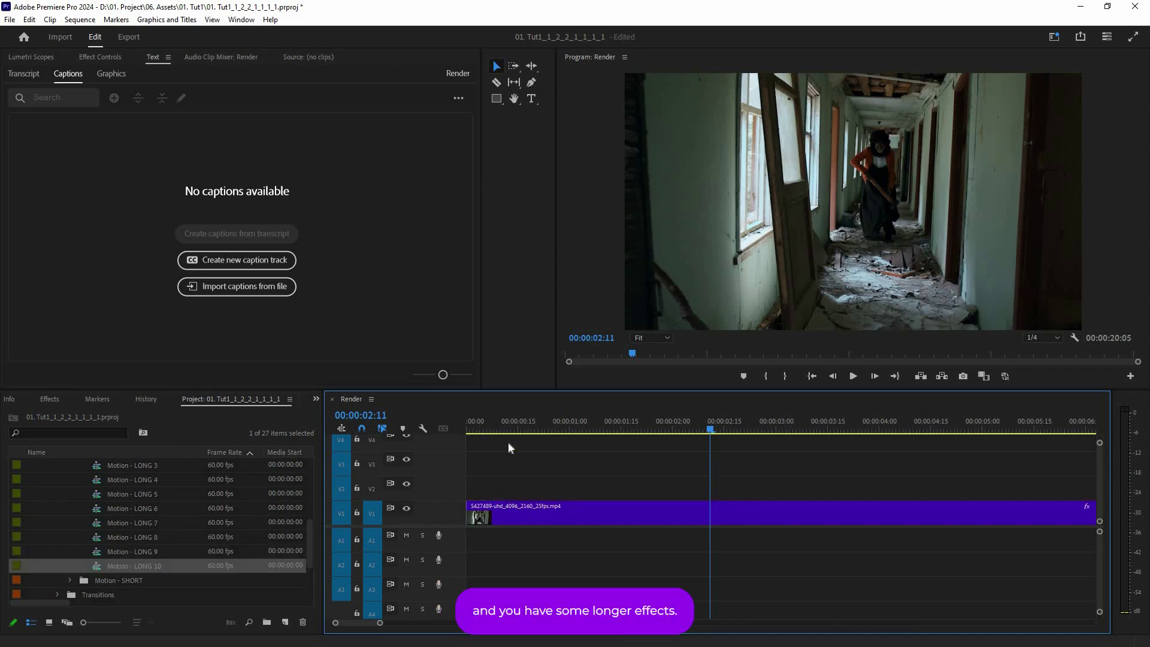
- Try Motion - LONG 5 at the sequence start on track V2 with a playback, and undo the placement
drag(133, 494, 515, 489)
key(Home)
key(space)
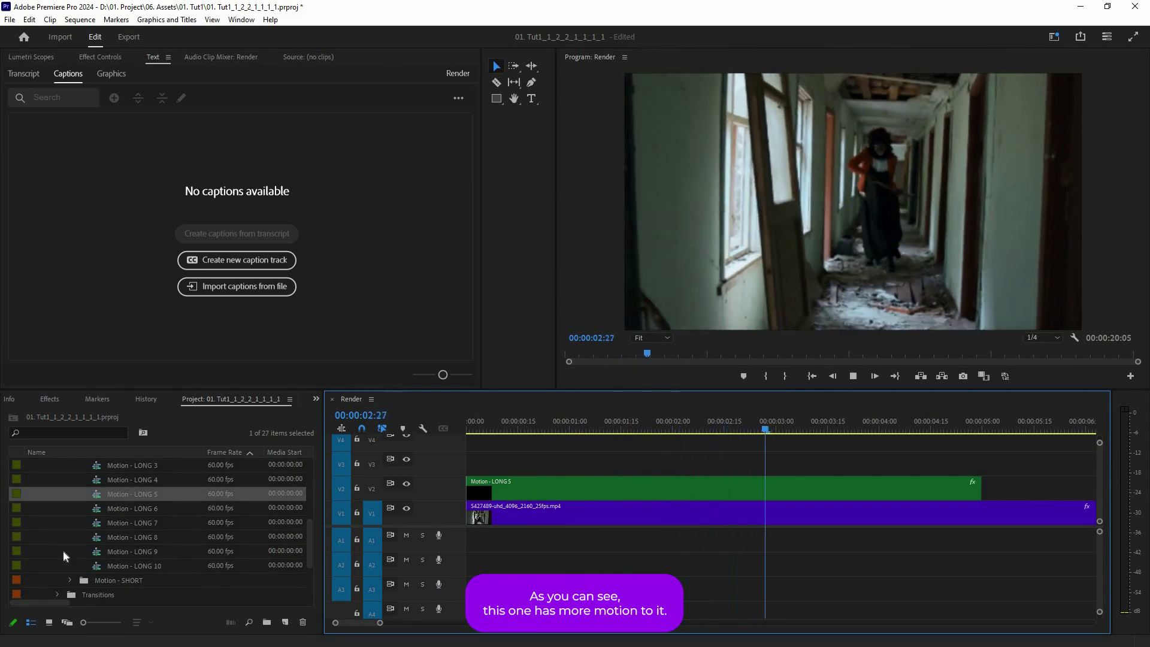
key(space)
key(ctrl+z)
- Collapse the Motion - LONG bin and expand the Motion - SHORT bin
scroll(73, 497, up, 5)
click(70, 494)
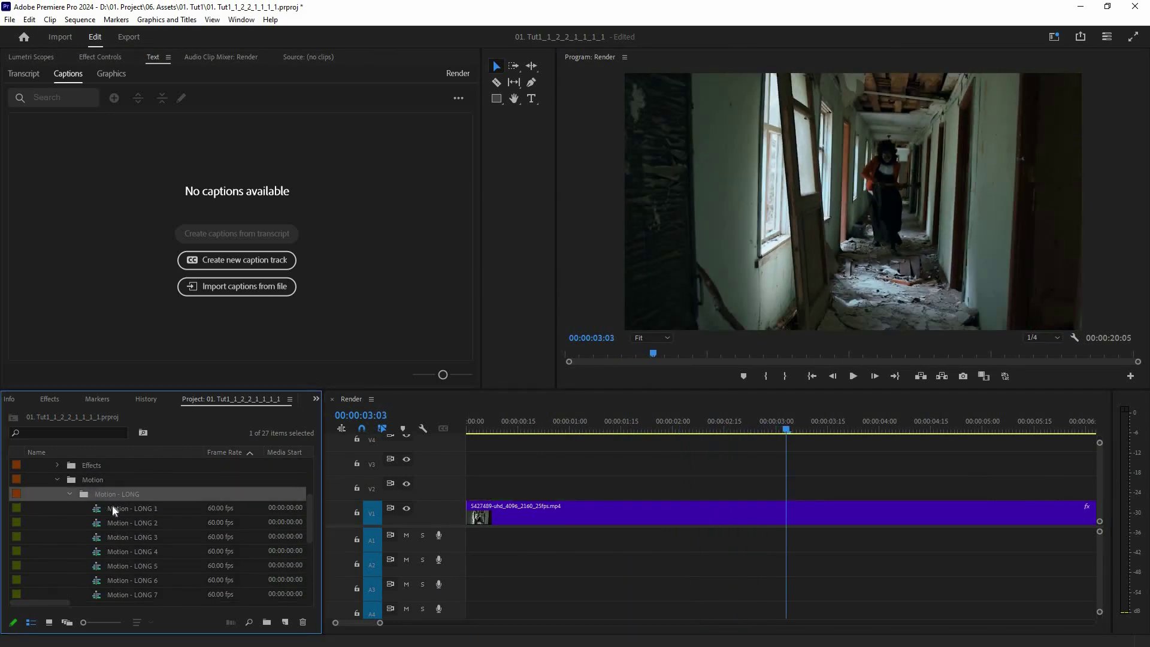
click(70, 508)
- Place several Motion - SHORT sequences above the first clip and play them back
drag(133, 537, 527, 481)
scroll(133, 527, down, 1)
drag(133, 494, 527, 481)
click(515, 427)
key(space)
key(space)
drag(142, 551, 610, 466)
drag(139, 580, 677, 488)
key(space)
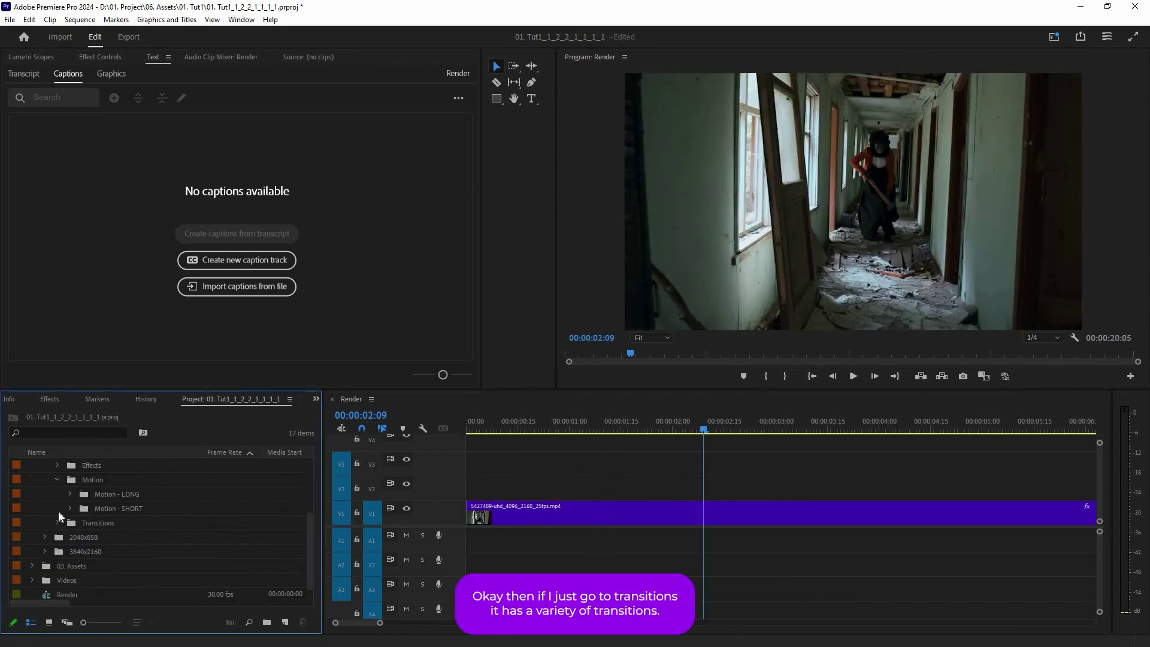
- Collapse the Motion bin and expand the Transitions bin with its Transition - Jump Scare bin
scroll(58, 510, down, 1)
click(142, 510)
key(Right)
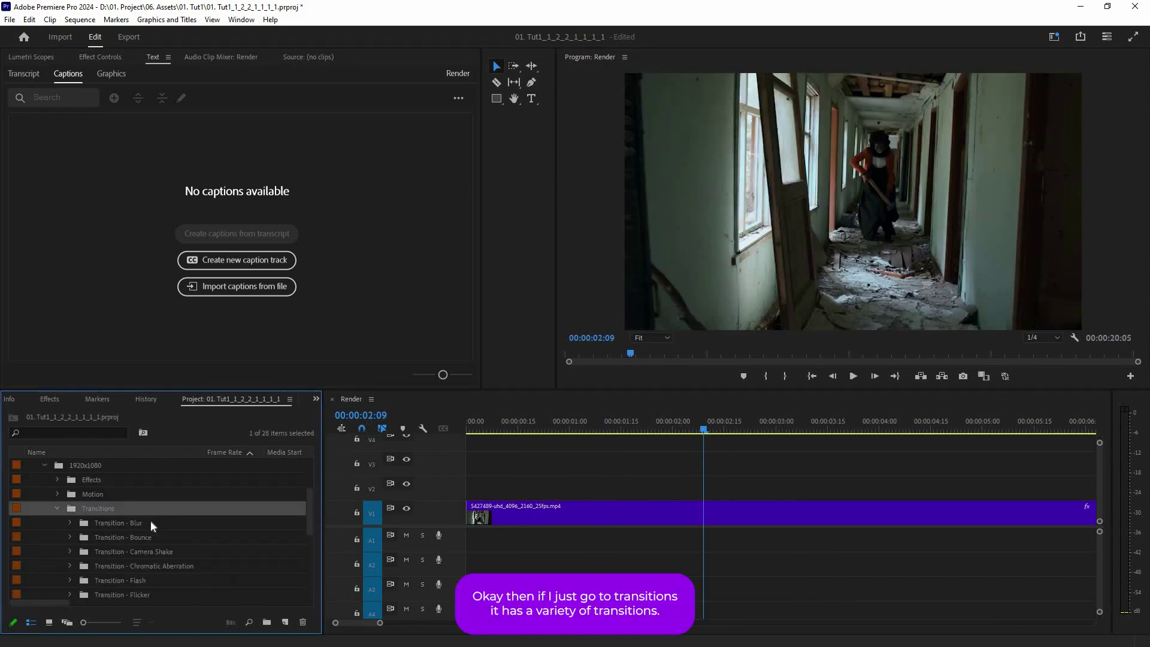
scroll(150, 521, down, 4)
scroll(66, 523, up, 2)
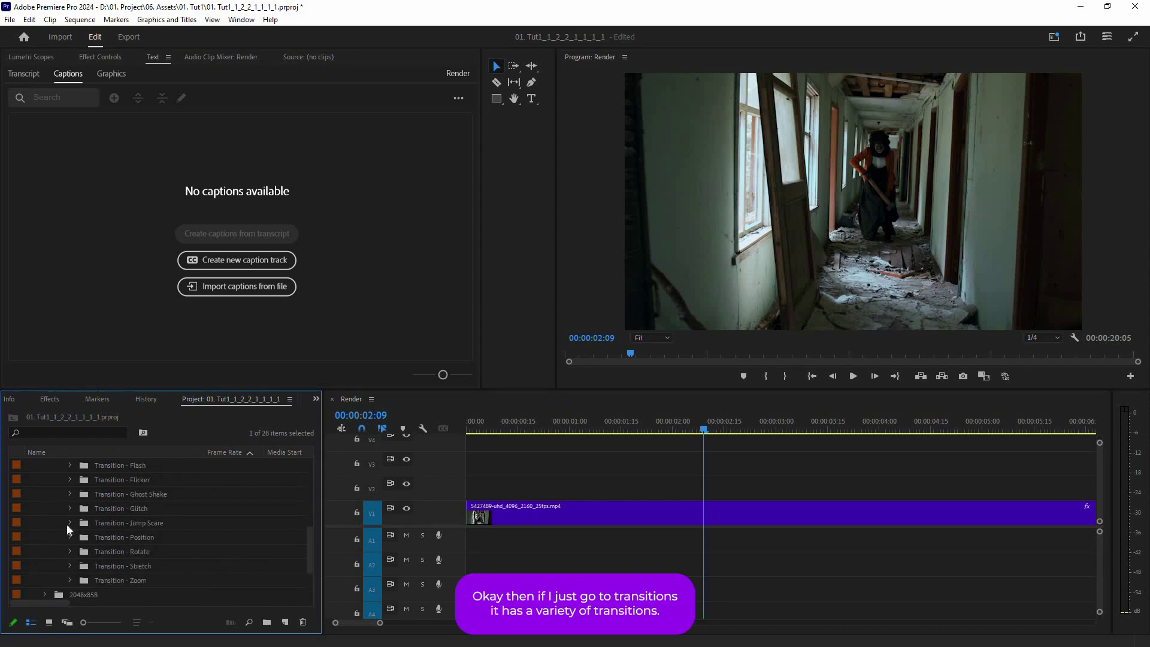
click(117, 527)
key(Right)
- Place Jump Scare 9 above the first clip on track V2 and play it back
scroll(150, 527, down, 1)
drag(126, 537, 647, 488)
click(532, 422)
key(space)
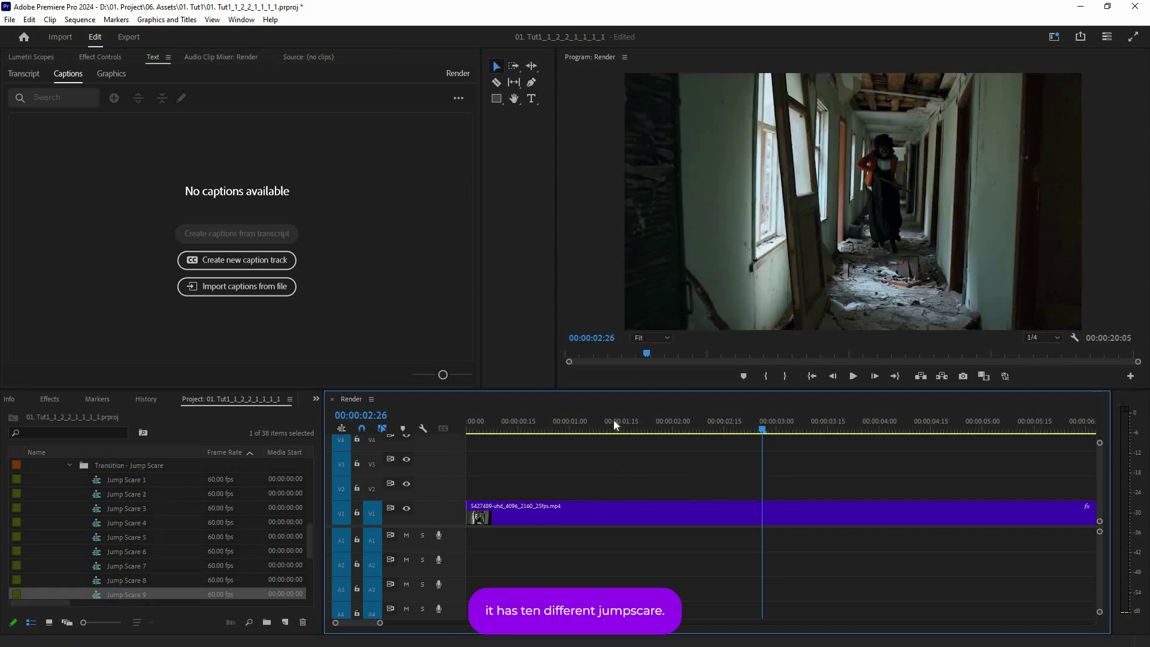
- Try Jump Scare 3 at about 1.5 seconds on track V2, remove it, and collapse the Jump Scare bin
drag(614, 419, 688, 454)
key(space)
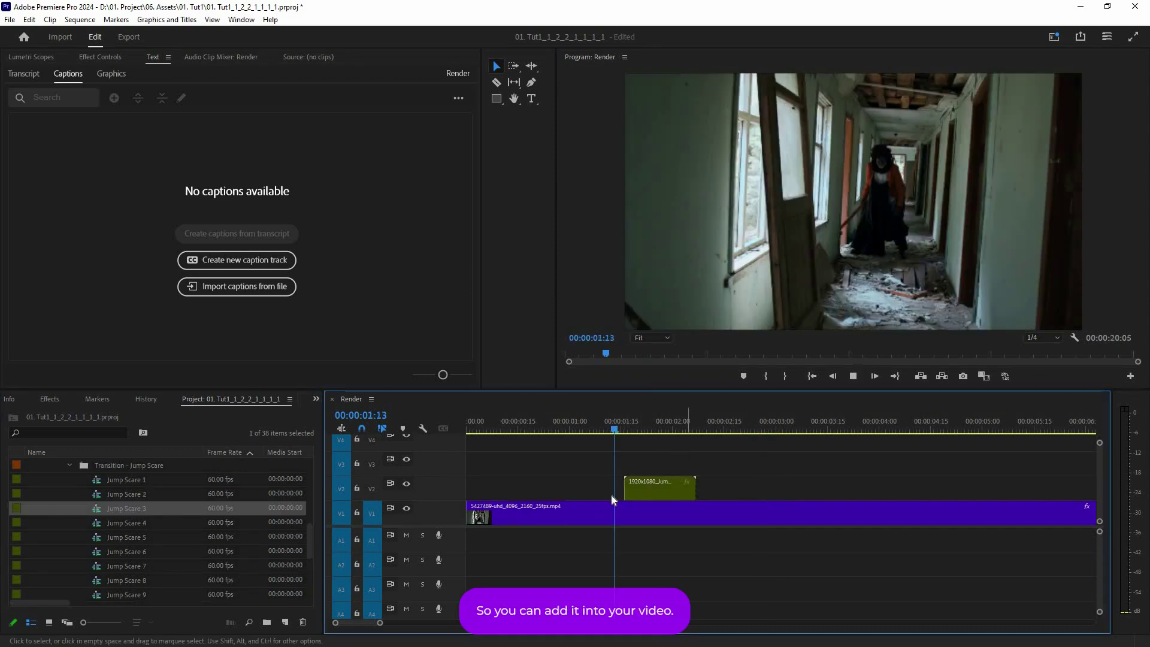
key(space)
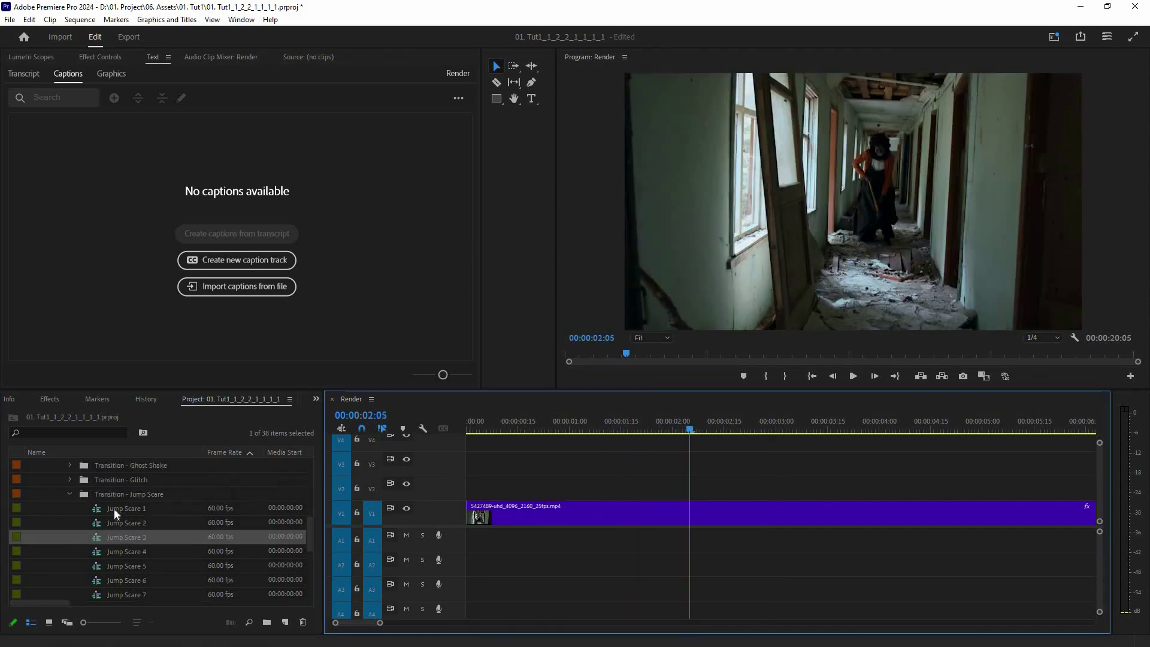
scroll(90, 524, up, 1)
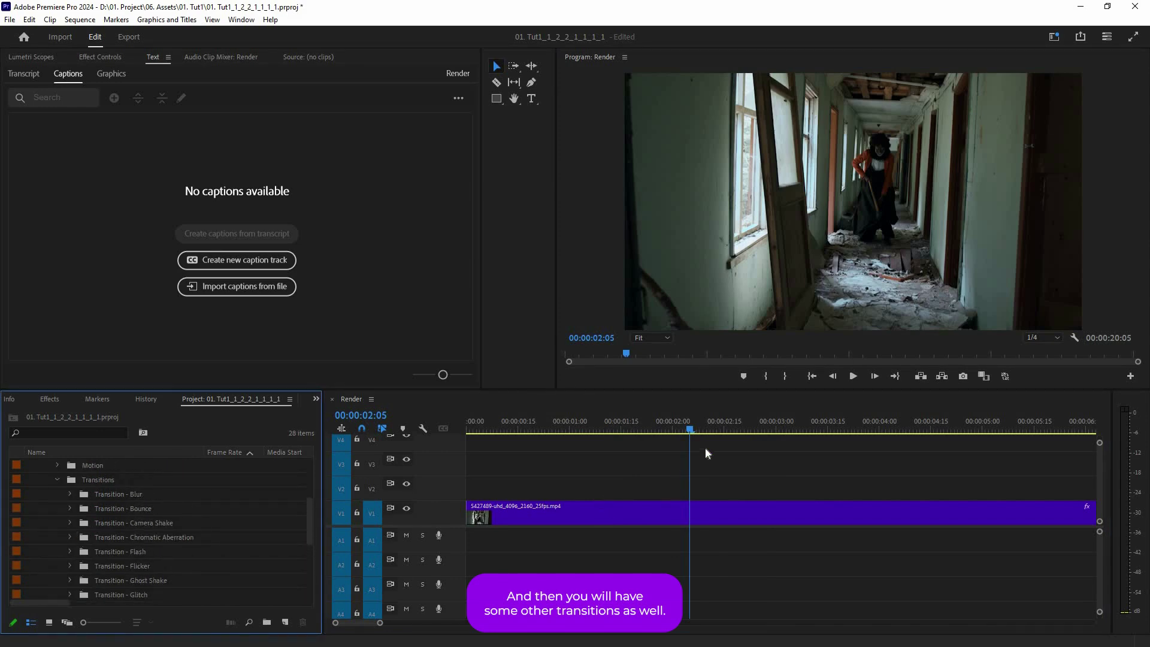
- Play back Blur Transition - 02 on track V2 across the cut between the two clips, and delete it
click(692, 423)
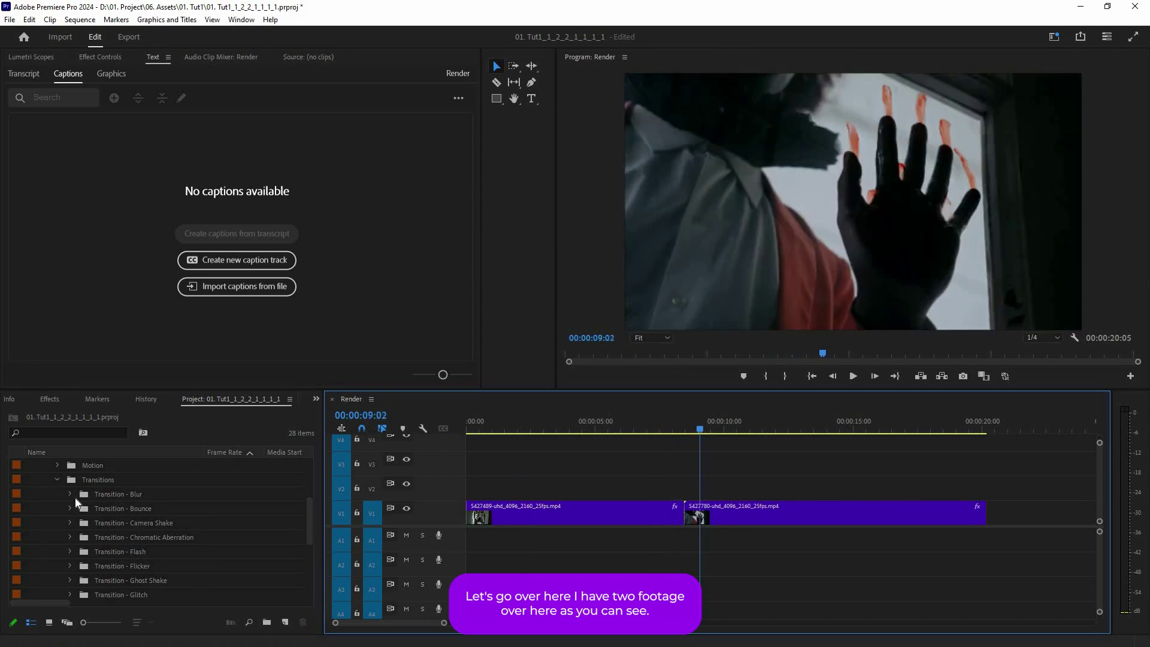
key(Left)
key(Left)
key(Left)
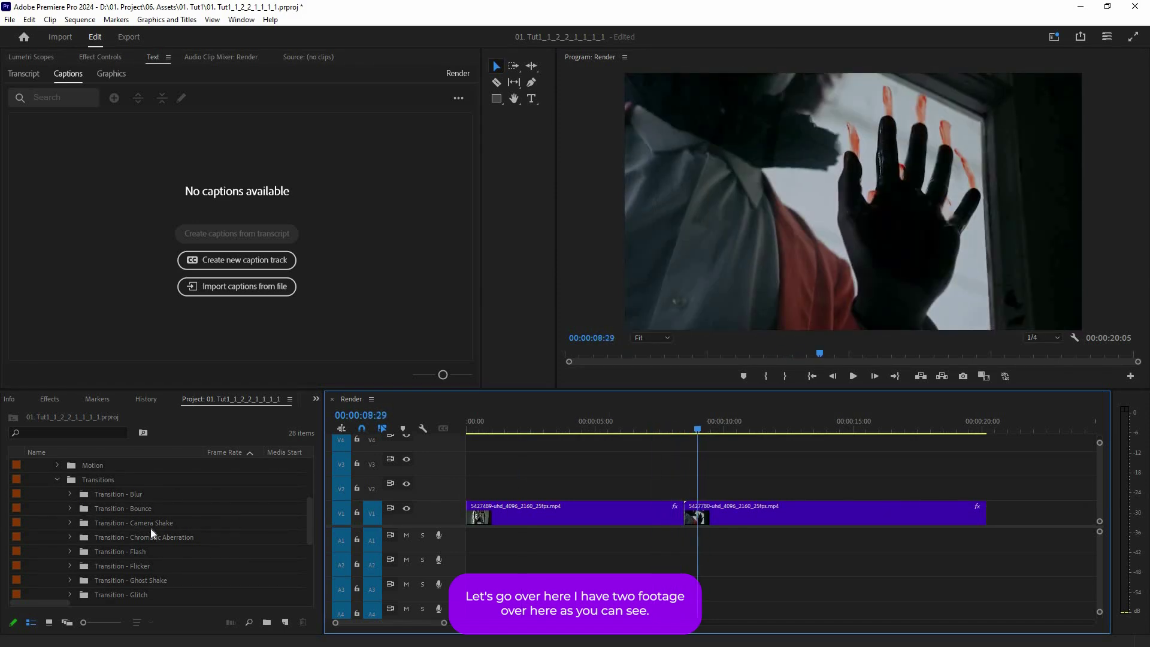
drag(135, 522, 675, 420)
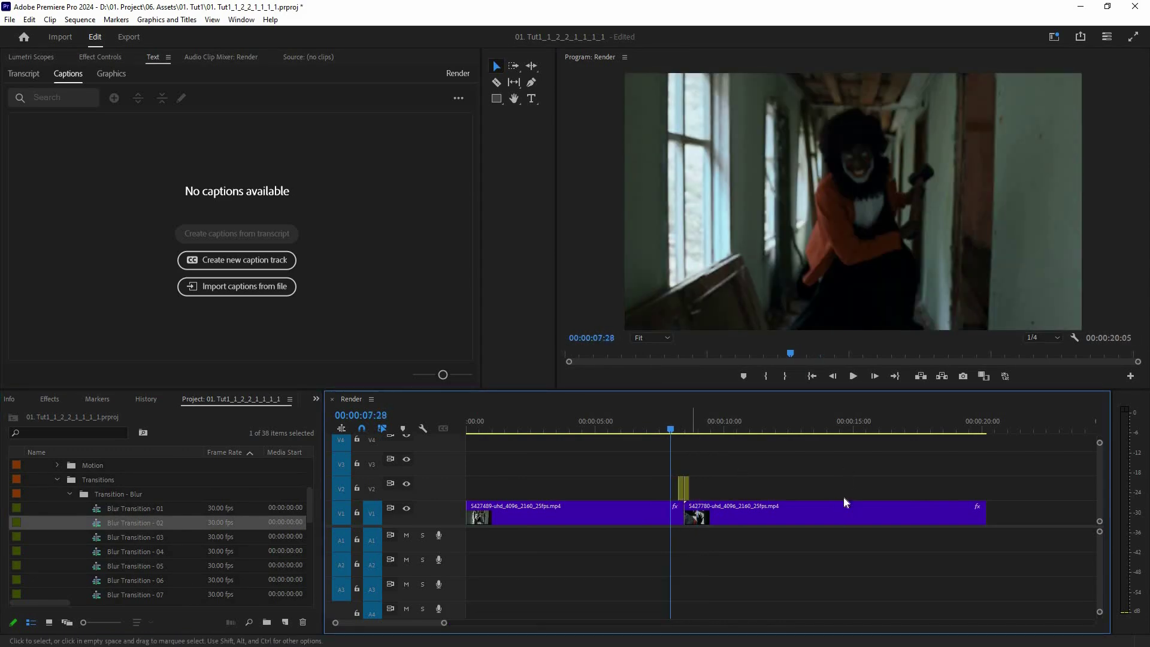
key(=)
key(space)
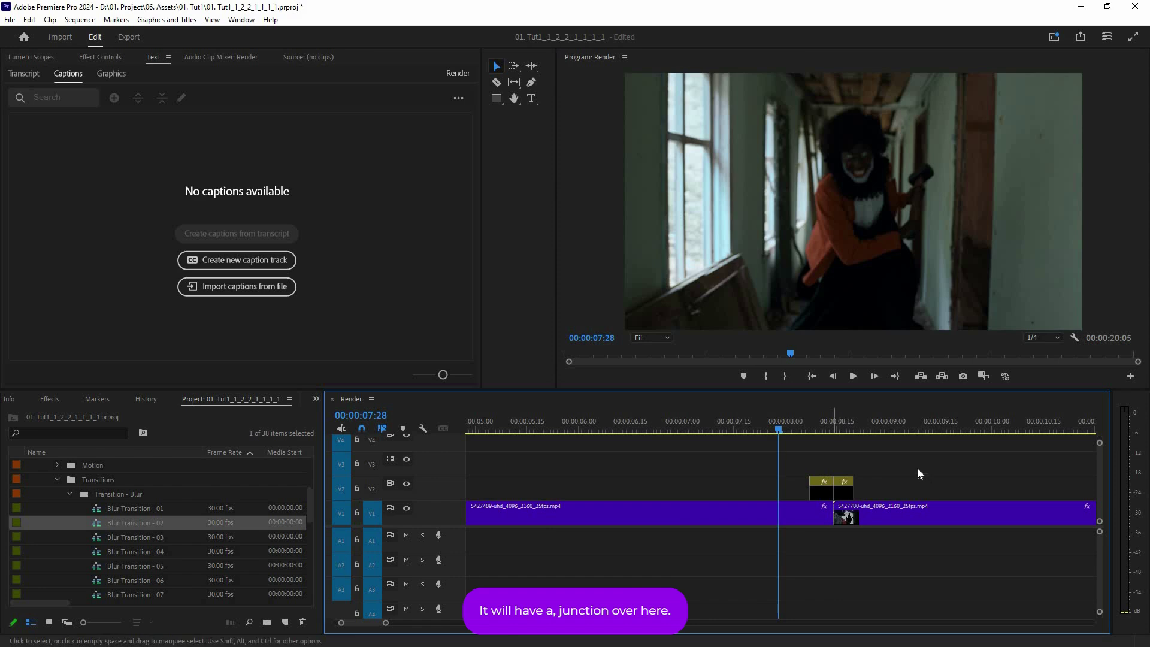
key(space)
drag(911, 455, 805, 487)
key(Delete)
- Try Blur Transition - 08 across the cut on track V2, delete it, and collapse the Transition - Blur bin
scroll(158, 534, down, 2)
drag(135, 537, 734, 513)
drag(832, 437, 886, 472)
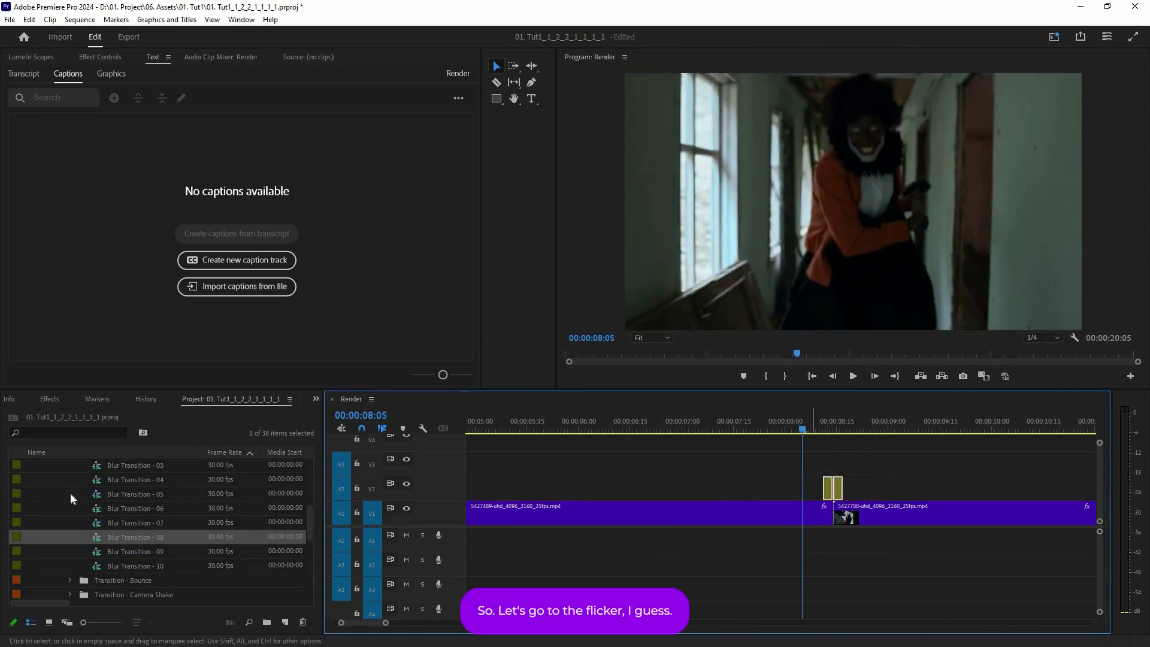
key(Delete)
scroll(80, 512, up, 3)
click(70, 523)
scroll(71, 524, down, 2)
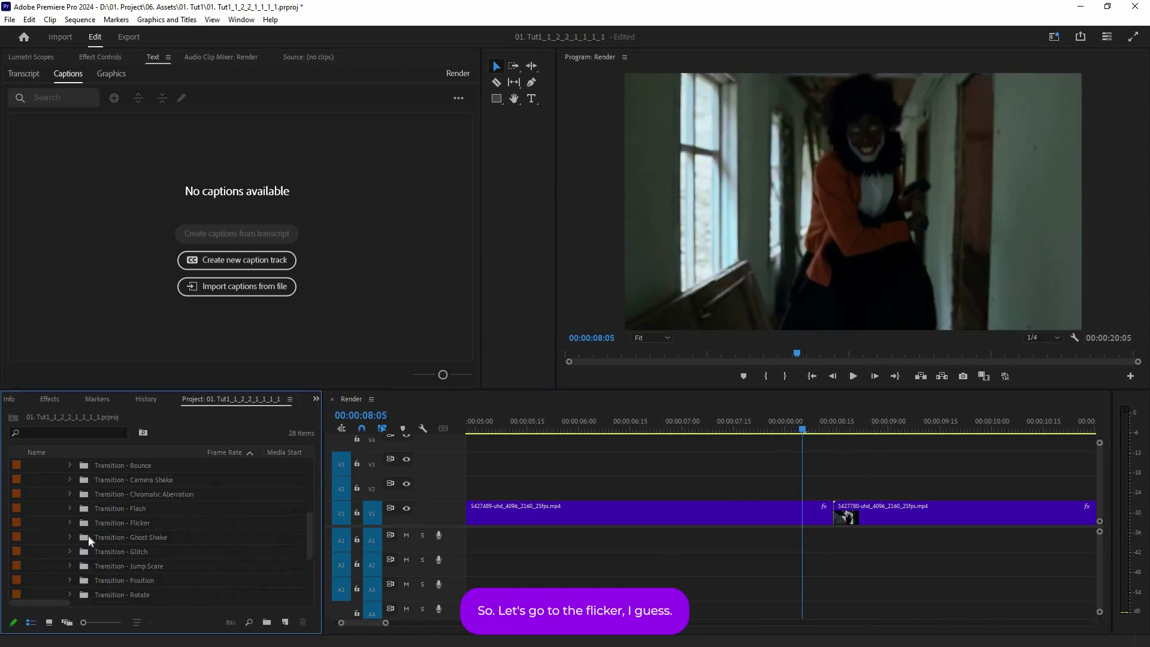
- Play back Flicker - 01 centred over the cut on track V2, delete it, and collapse the Transition - Flicker bin
drag(89, 536, 198, 550)
mouse_move(825, 490)
mouse_down()
mouse_move(836, 479)
mouse_move(845, 512)
mouse_move(842, 450)
mouse_move(846, 492)
mouse_up()
drag(948, 491, 945, 490)
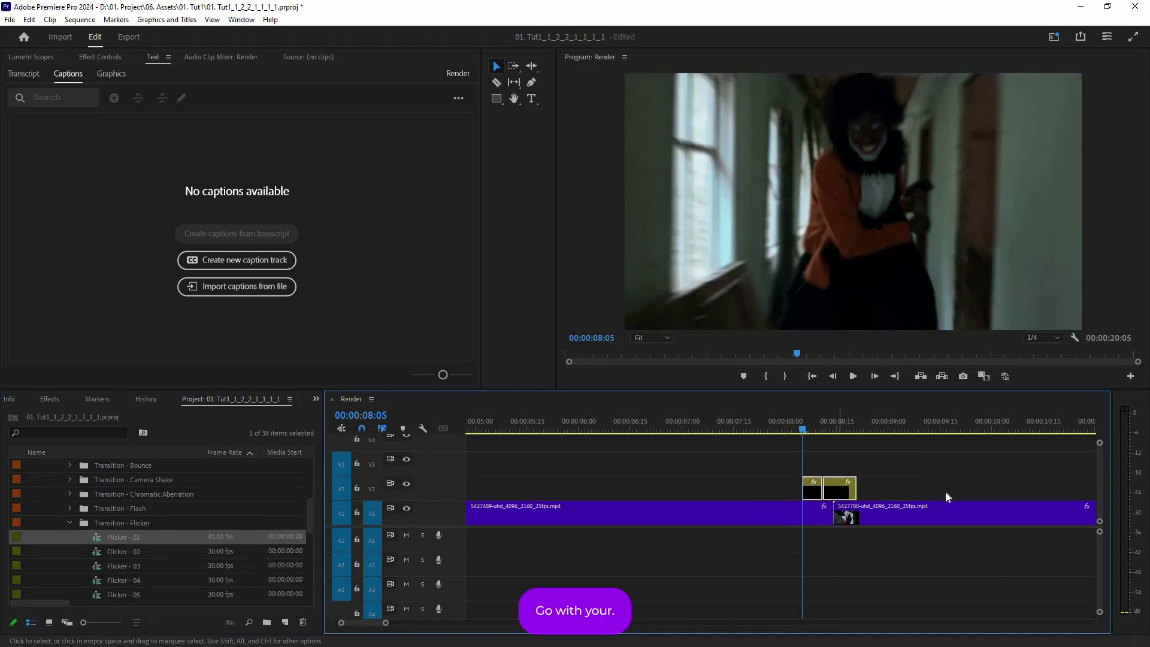
key(space)
key(space)
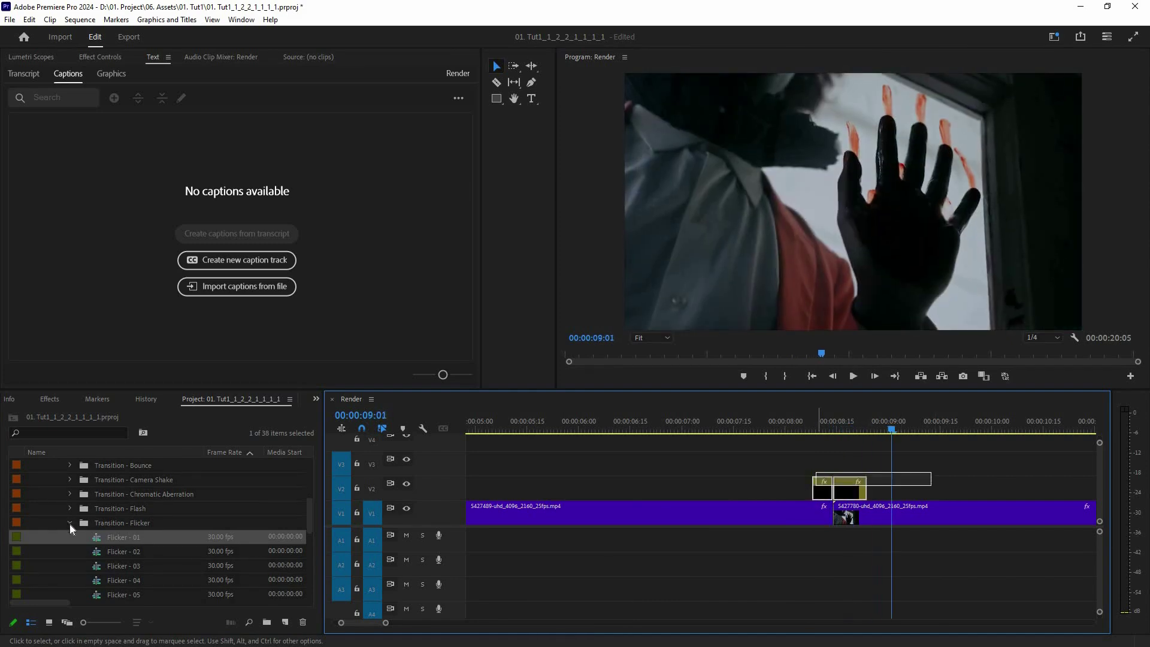
key(Delete)
click(70, 523)
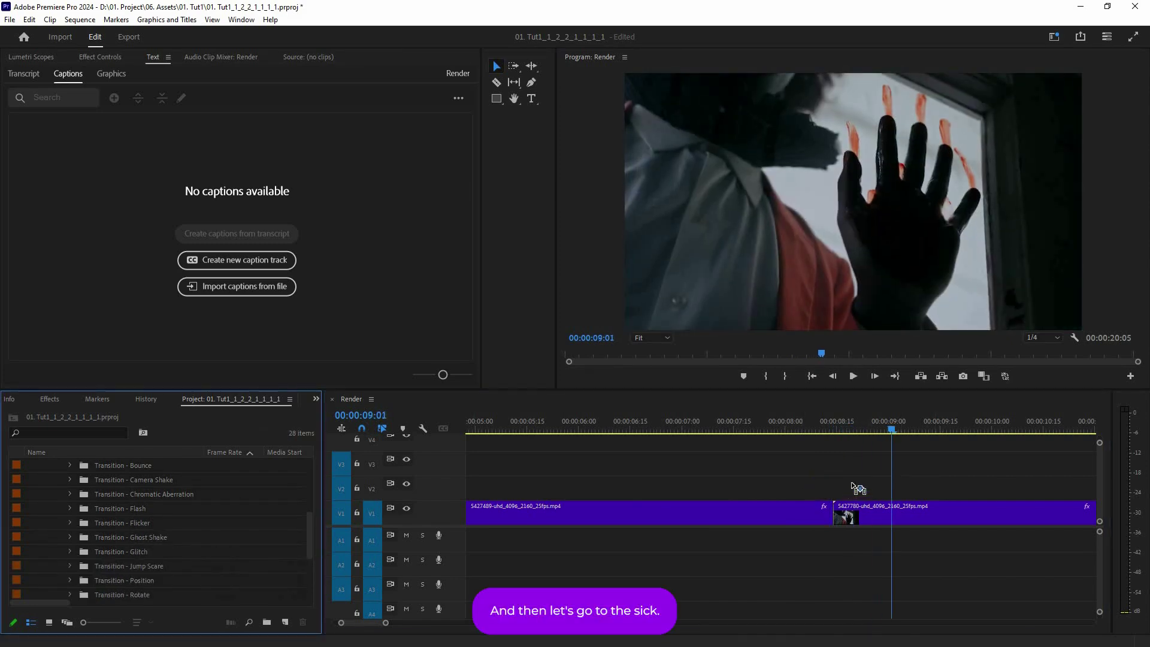
- Play back Ghost Shake - 05 over the cut on track V2 and delete it
drag(852, 484, 803, 492)
click(801, 423)
key(space)
key(space)
key(Delete)
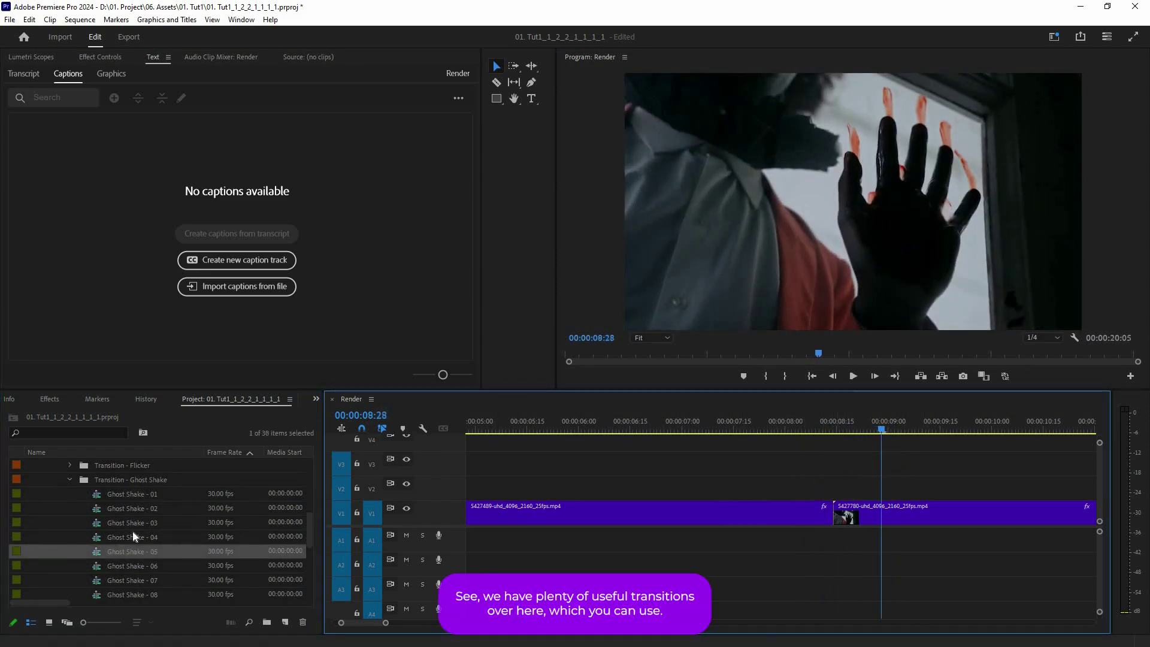
- Collapse the Transition - Ghost Shake bin and the whole Transitions bin
scroll(135, 534, up, 1)
click(70, 522)
scroll(149, 538, down, 3)
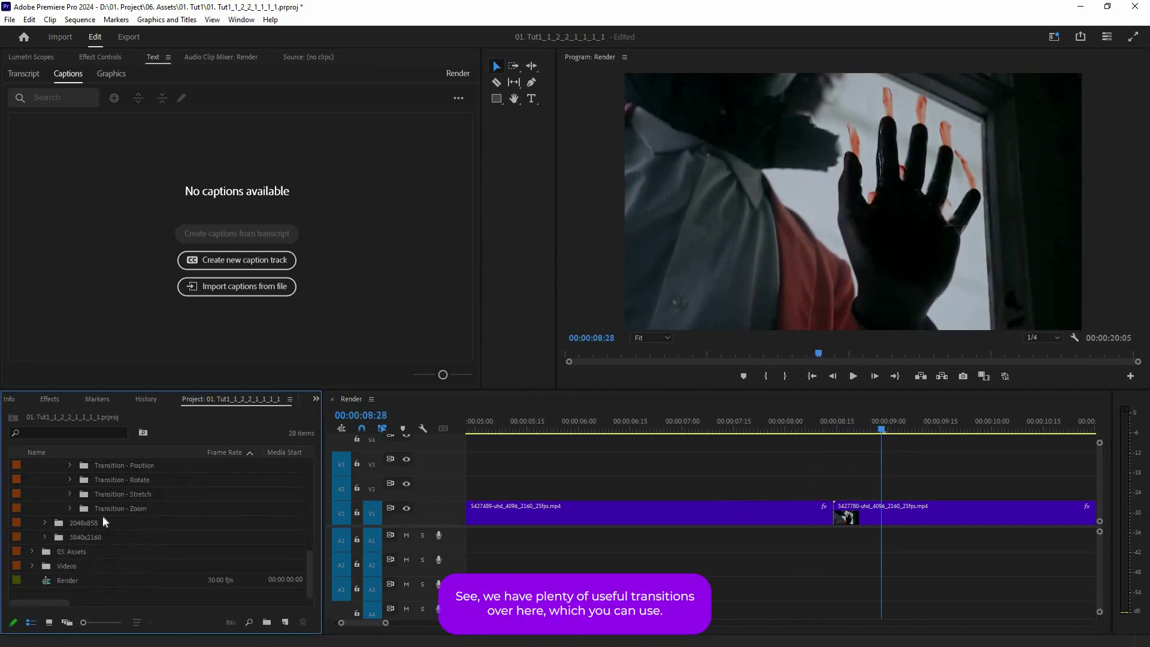
scroll(58, 531, up, 5)
click(57, 536)
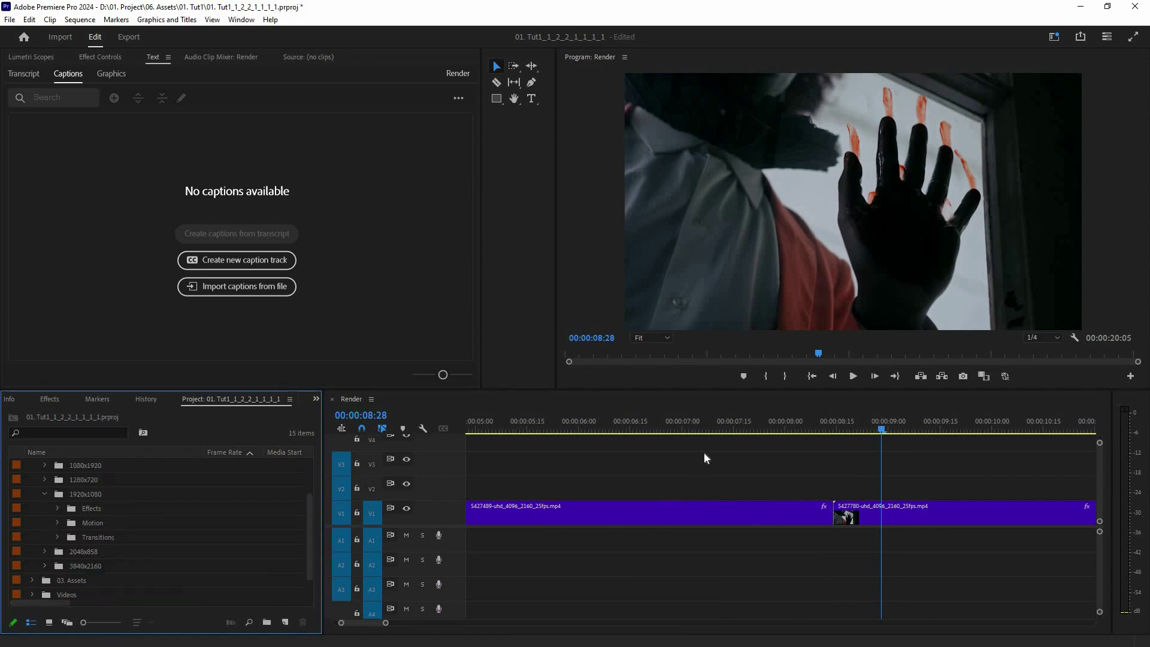
- Show both clips in the timeline and review the second clip from about 12 seconds
click(687, 439)
key(minus)
key(minus)
key(minus)
click(573, 427)
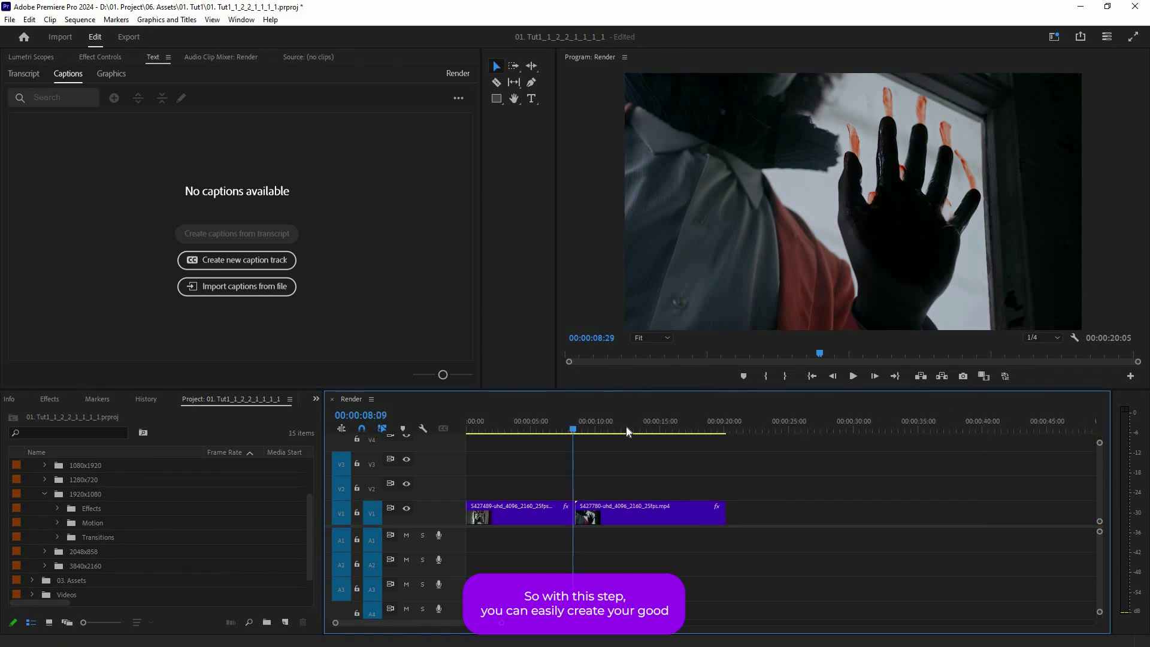
click(626, 427)
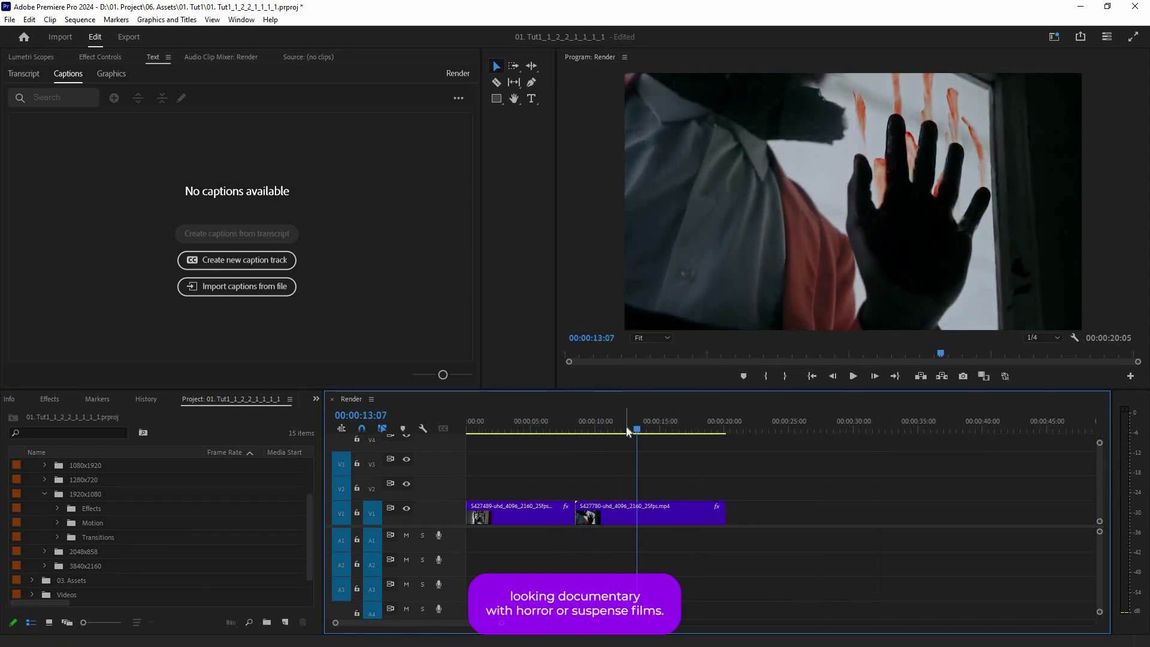